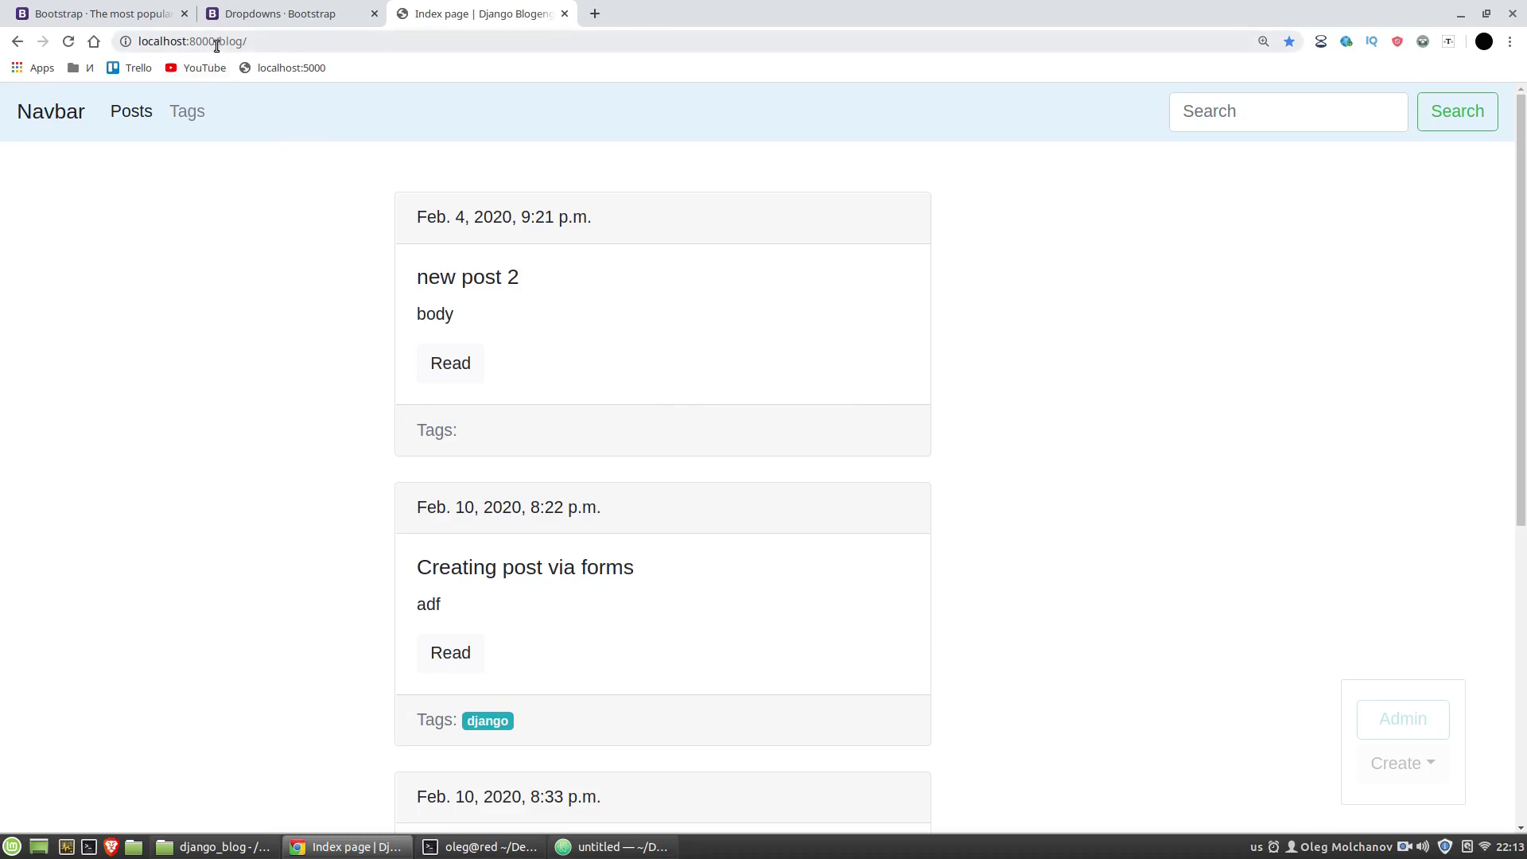
- In blogengine/views.py, delete the hello view and write a redirect_blog view using redirect()
left_click(647, 846)
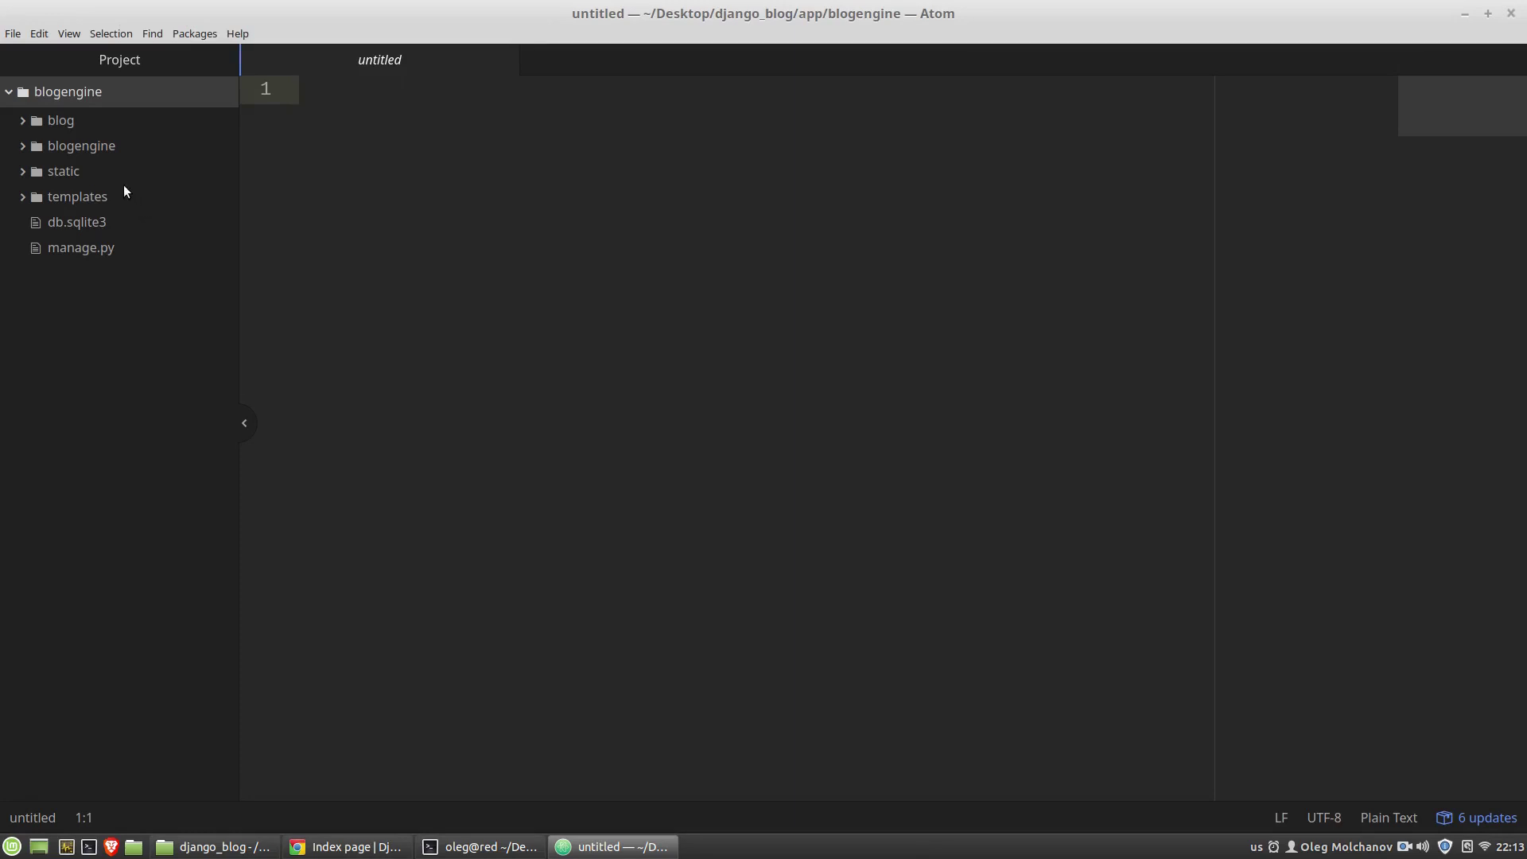
left_click(24, 149)
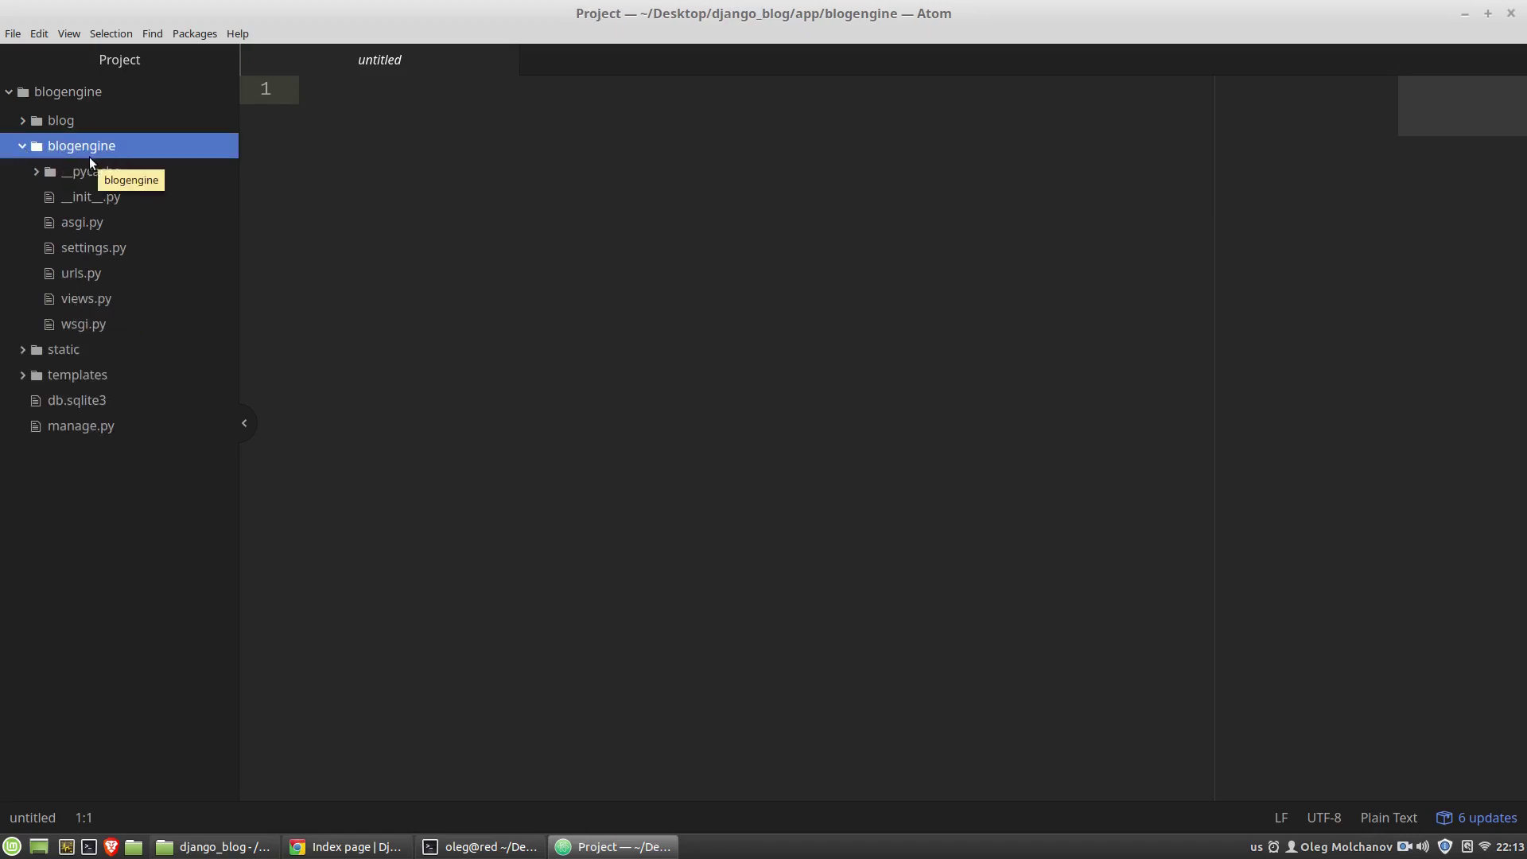
left_click(70, 298)
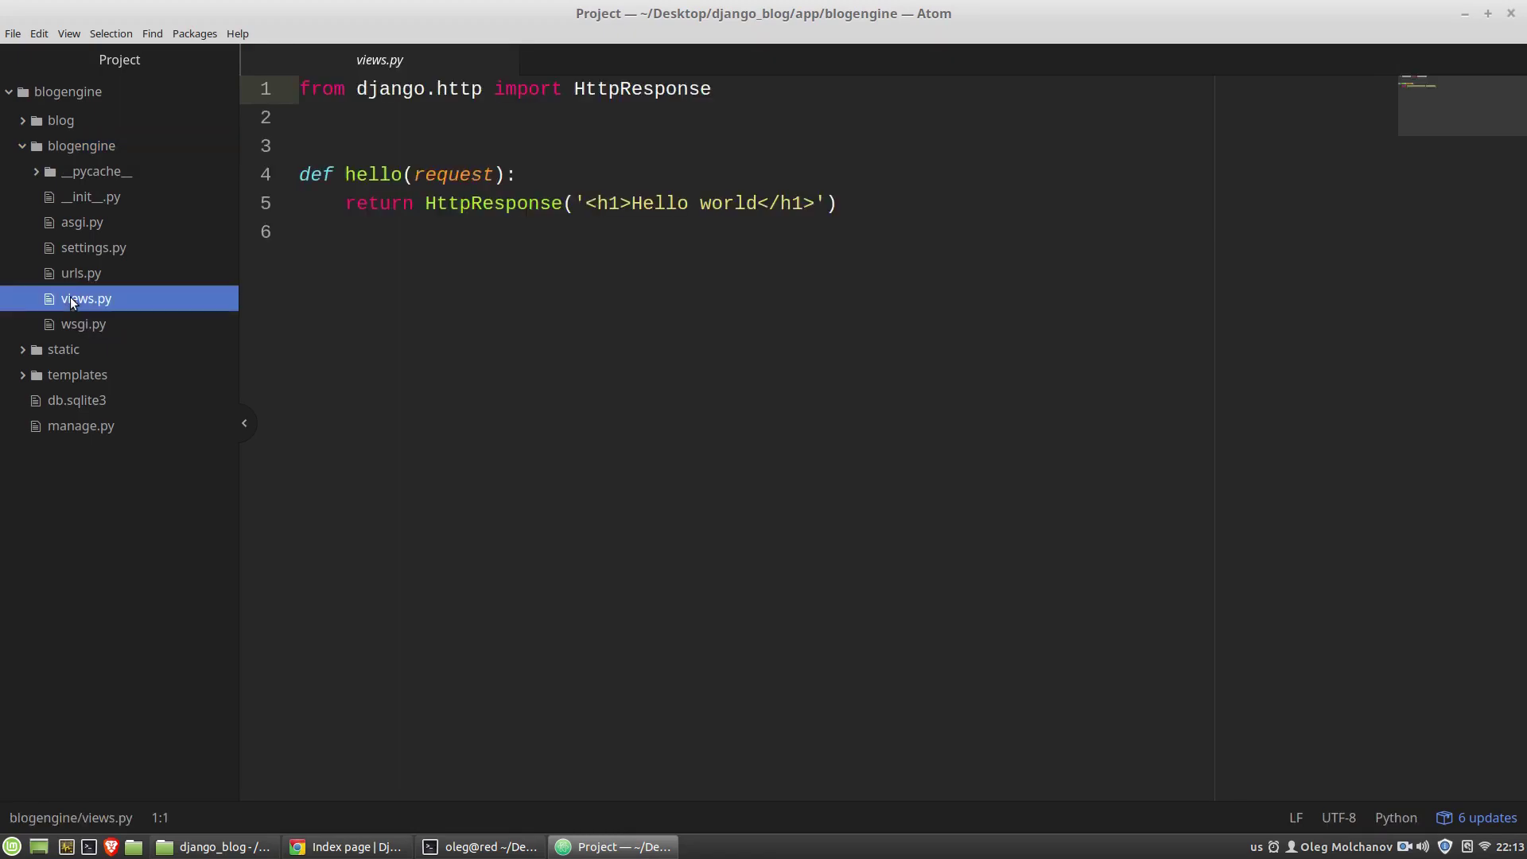
mouse_move(867, 203)
left_mouse_down()
mouse_move(288, 180)
mouse_move(299, 89)
left_mouse_up()
key("BackSpace")
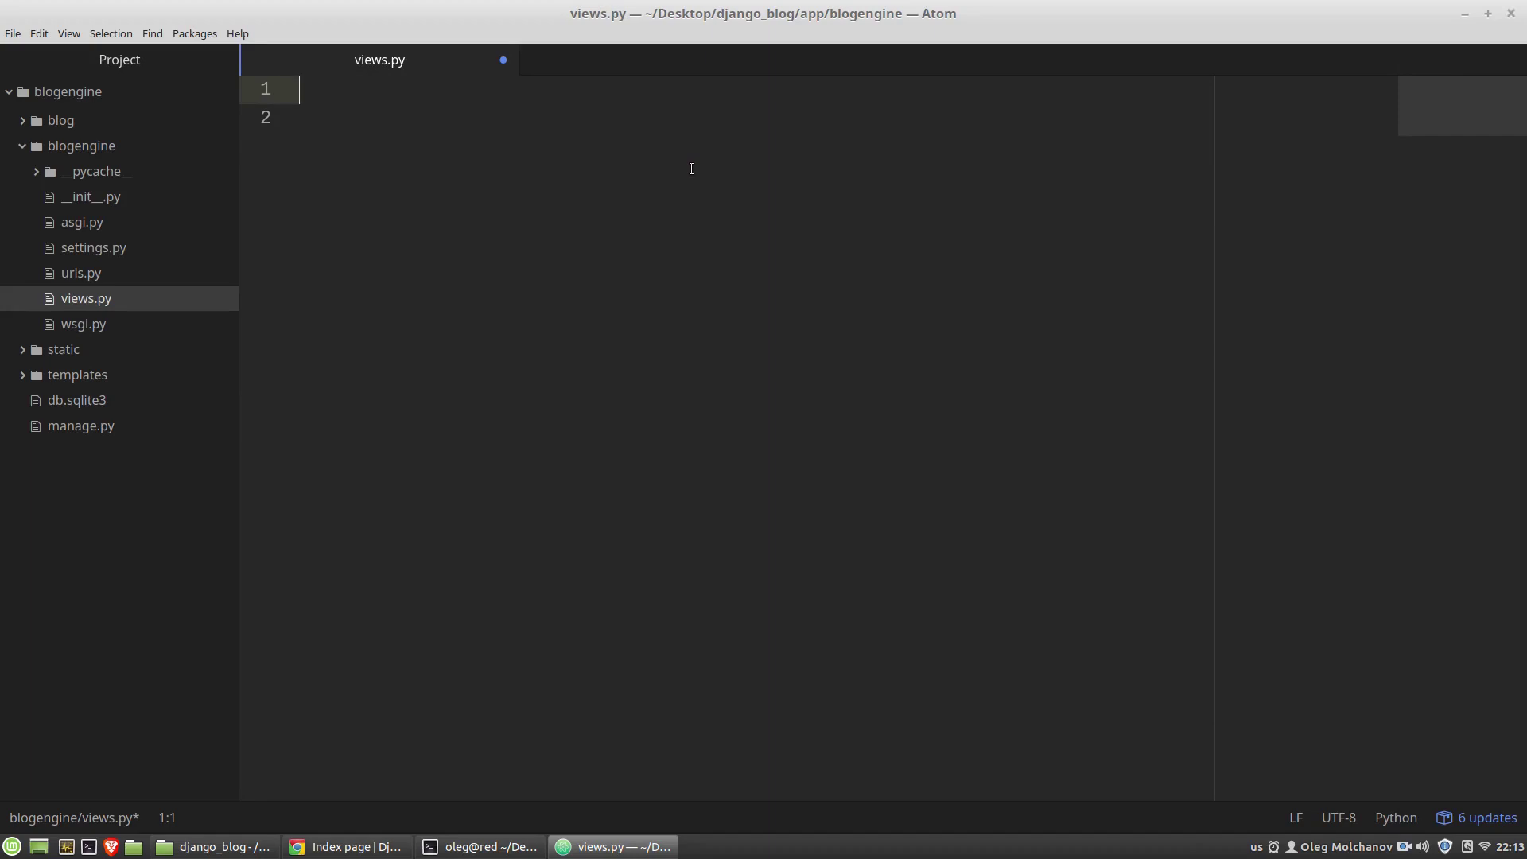
type("from django.shortcuts import redirect")
key("Return")
key("Return")
key("Return")
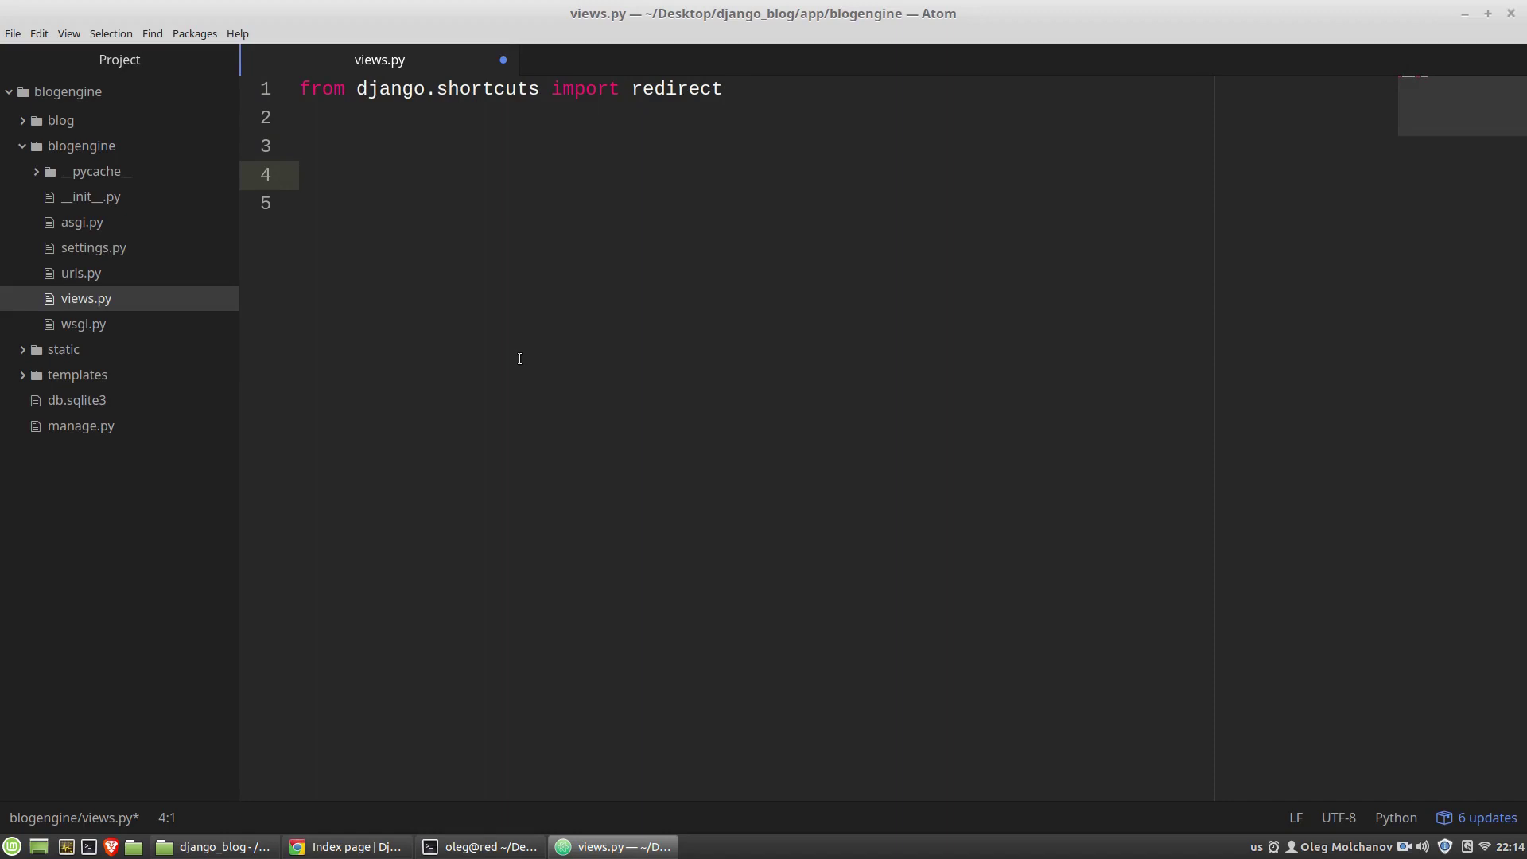
type("def ")
type("redirect_blog(request):")
key("Return")
type("return redirect('post")
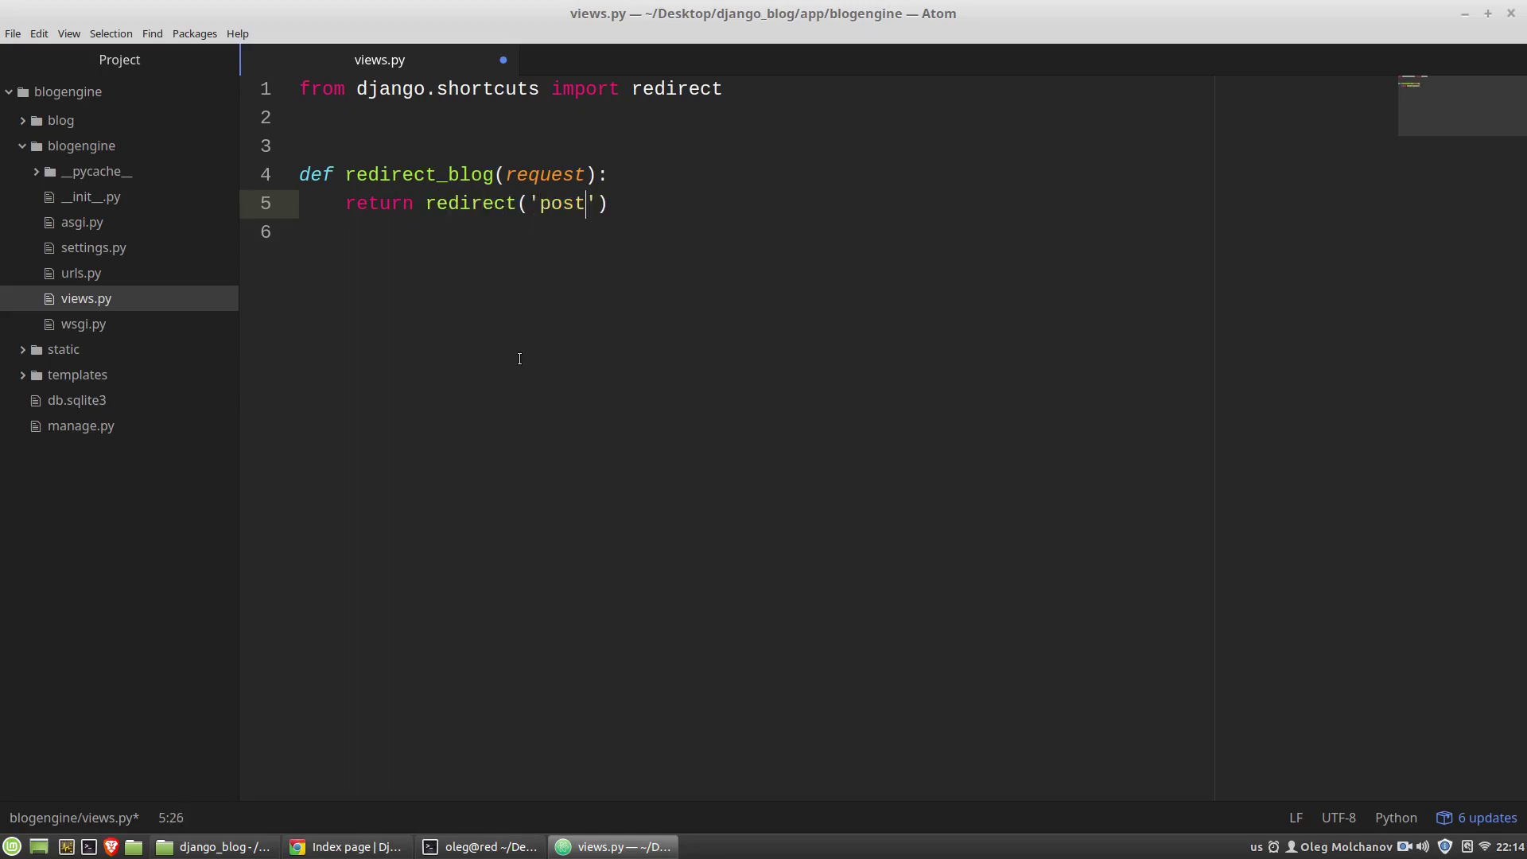
type("s_list_url'")
type(", ")
type("permanent")
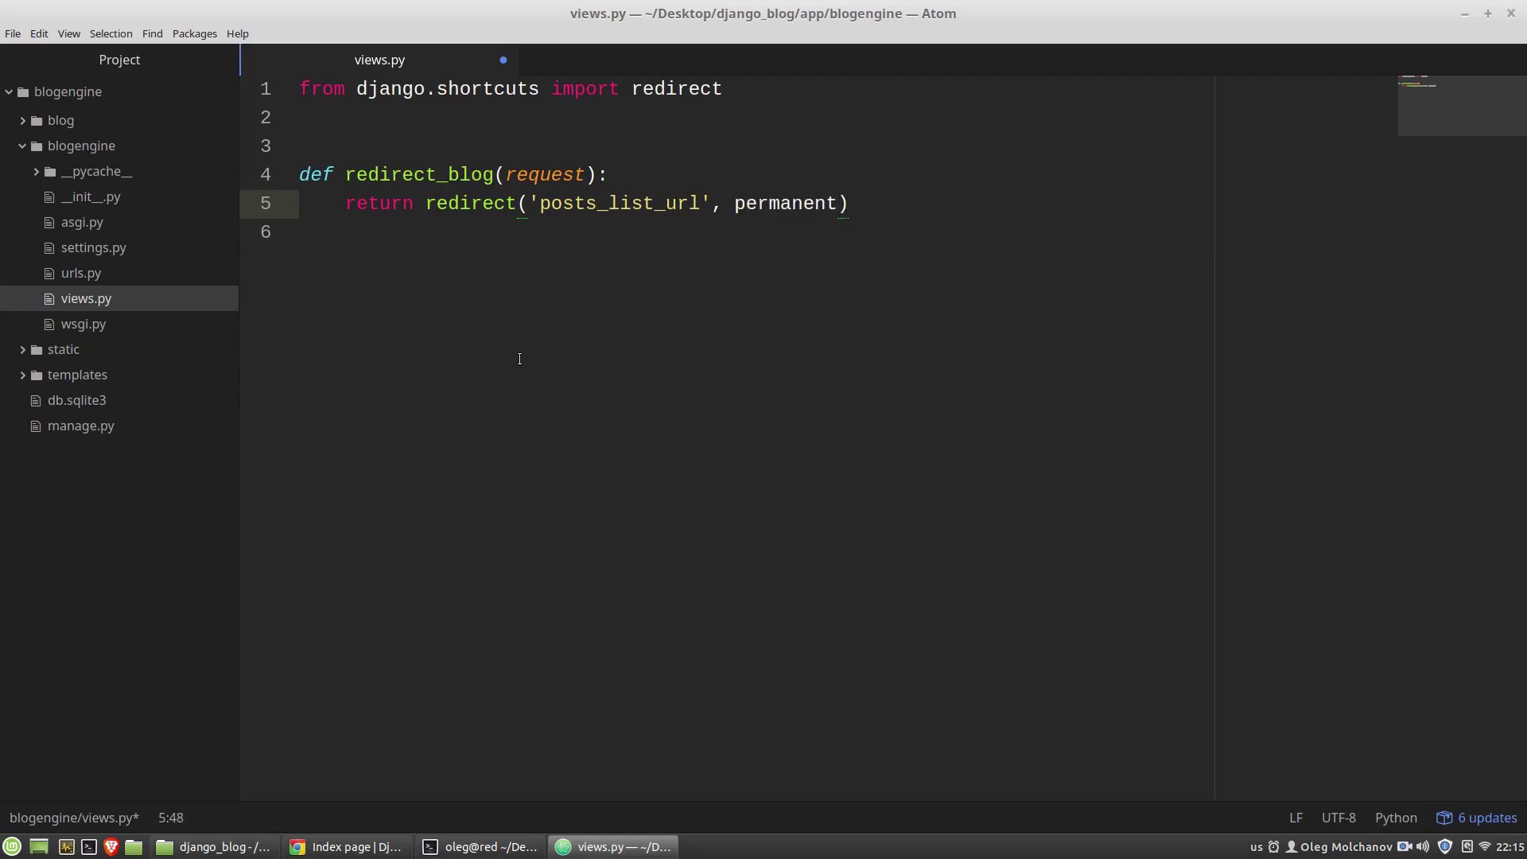
type("=True")
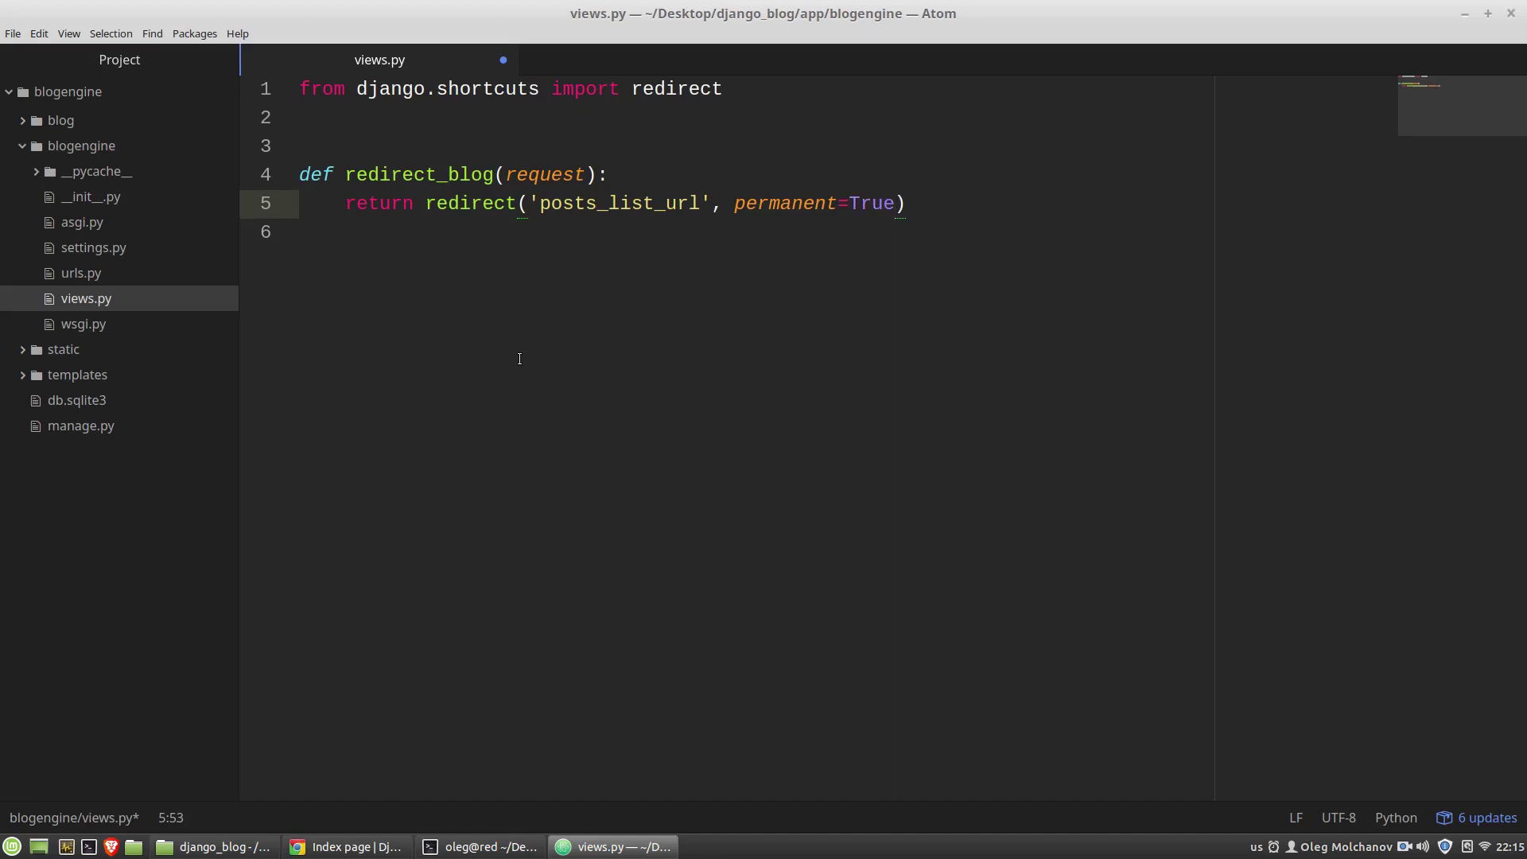
- In urls.py, import redirect_blog instead of hello, add path('', redirect_blog), and save
left_click(70, 273)
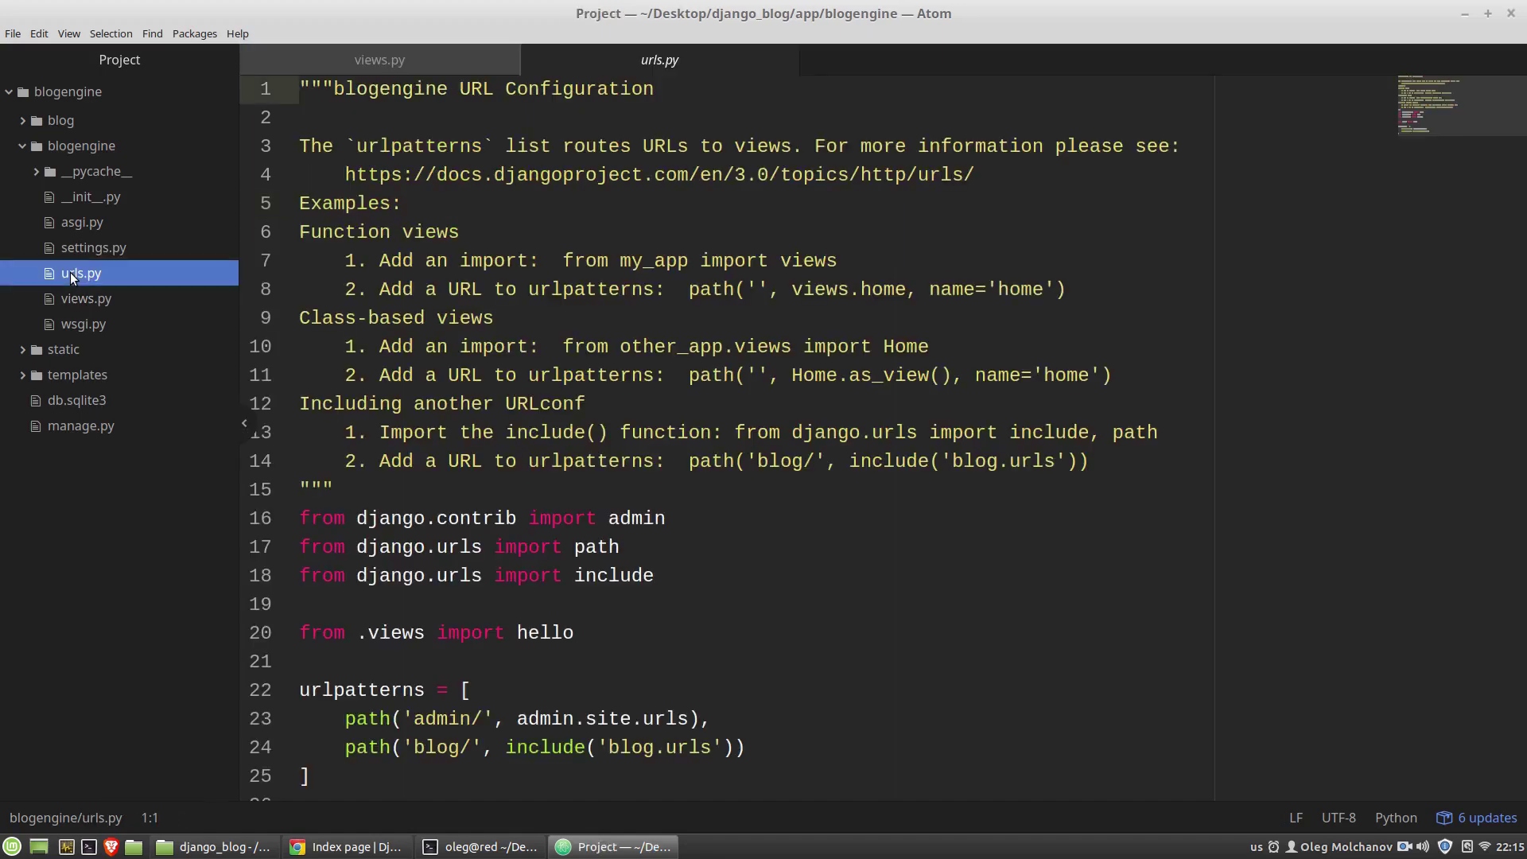
double_click(546, 632)
key("BackSpace")
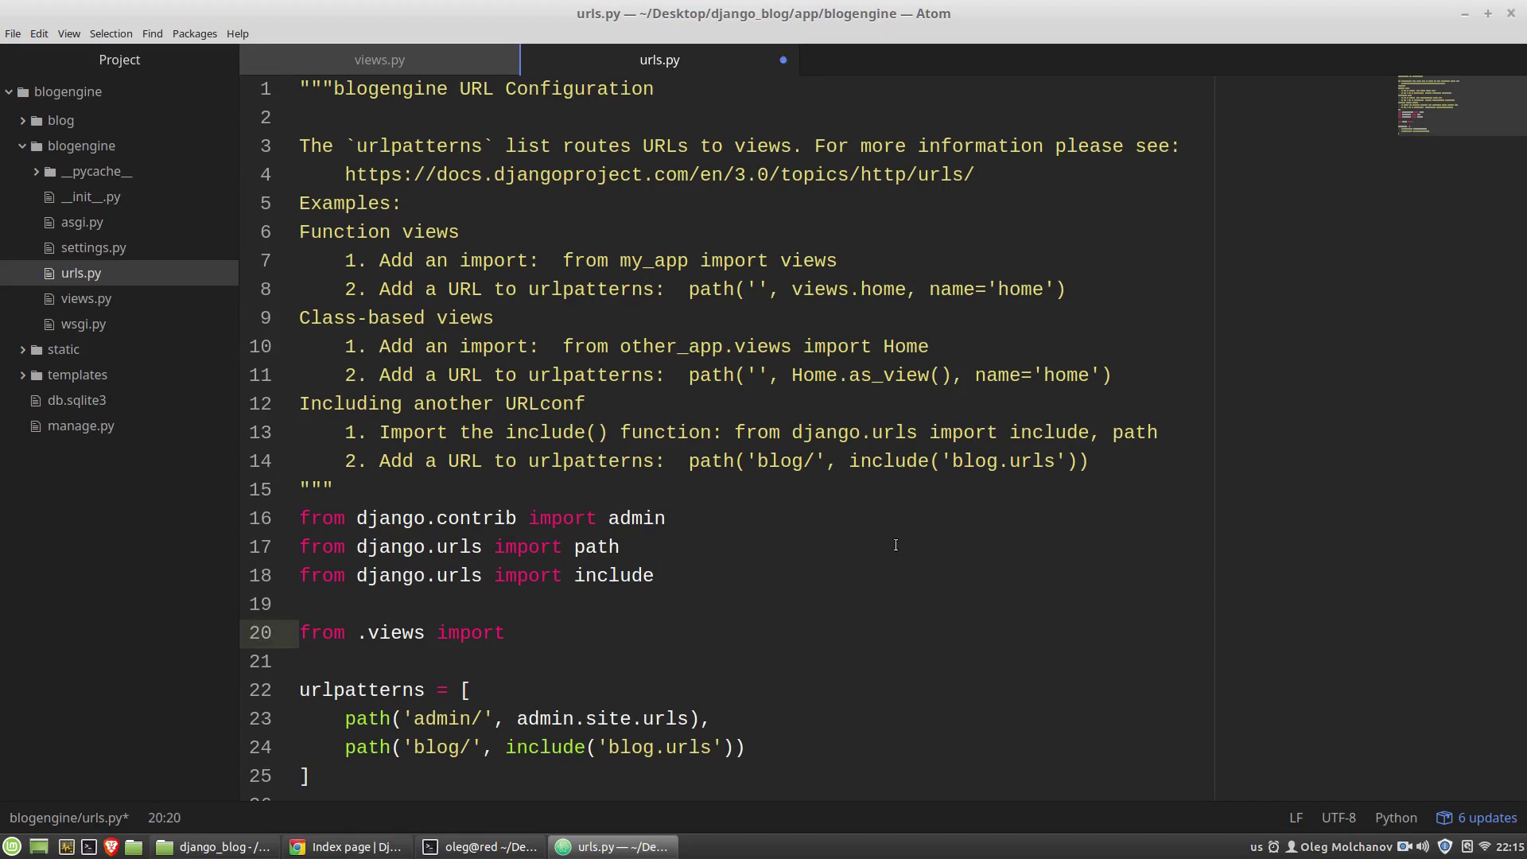
type("redi")
type("rect_blog")
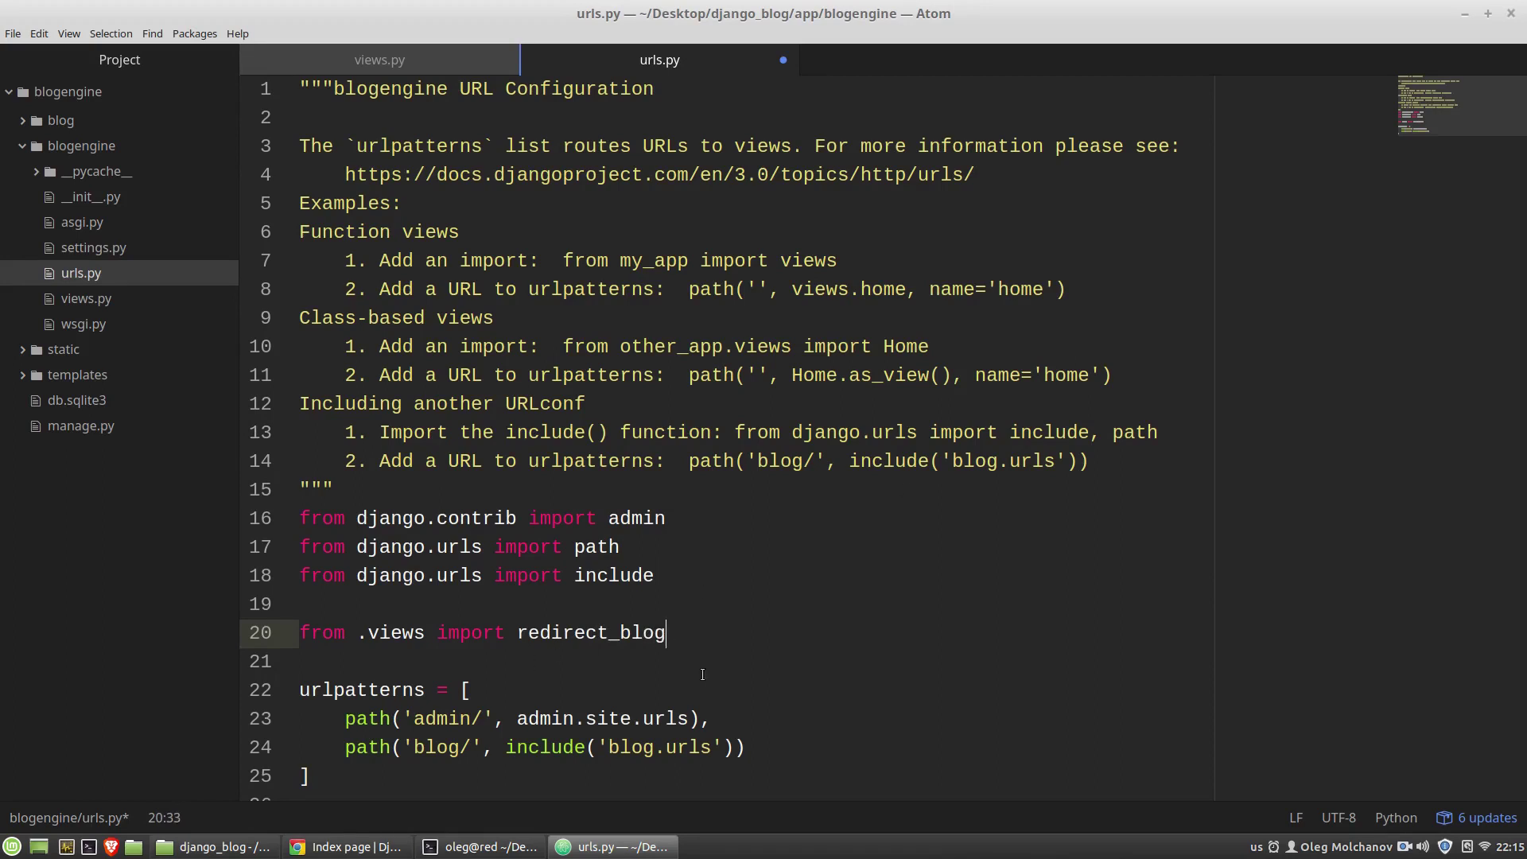
scroll(757, 683, "down", 1)
left_click(759, 708)
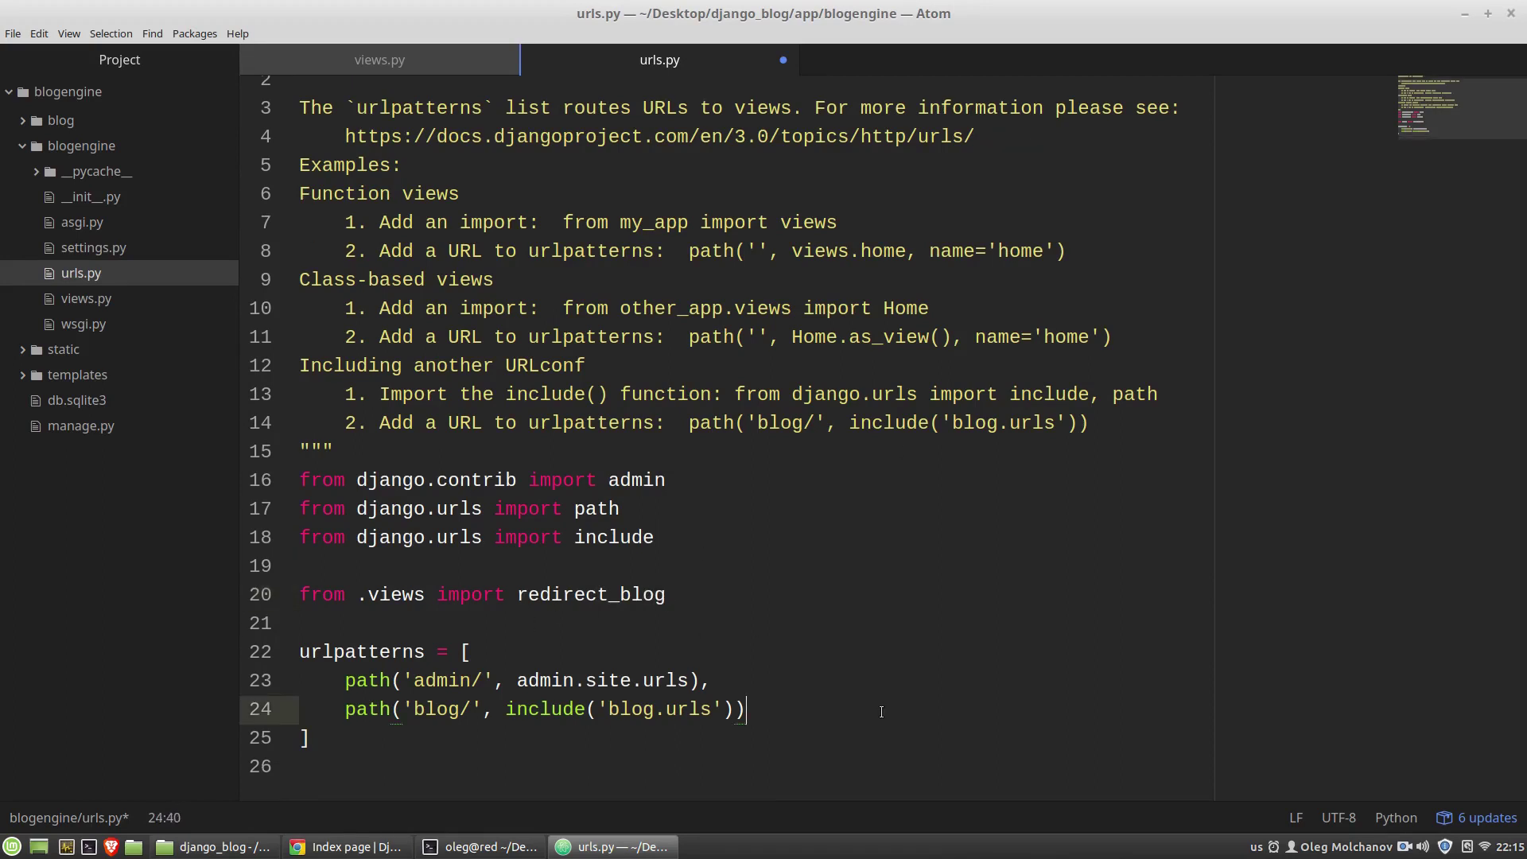
type(",")
key("Return")
type("path('', redirect_blog")
key("ctrl+s")
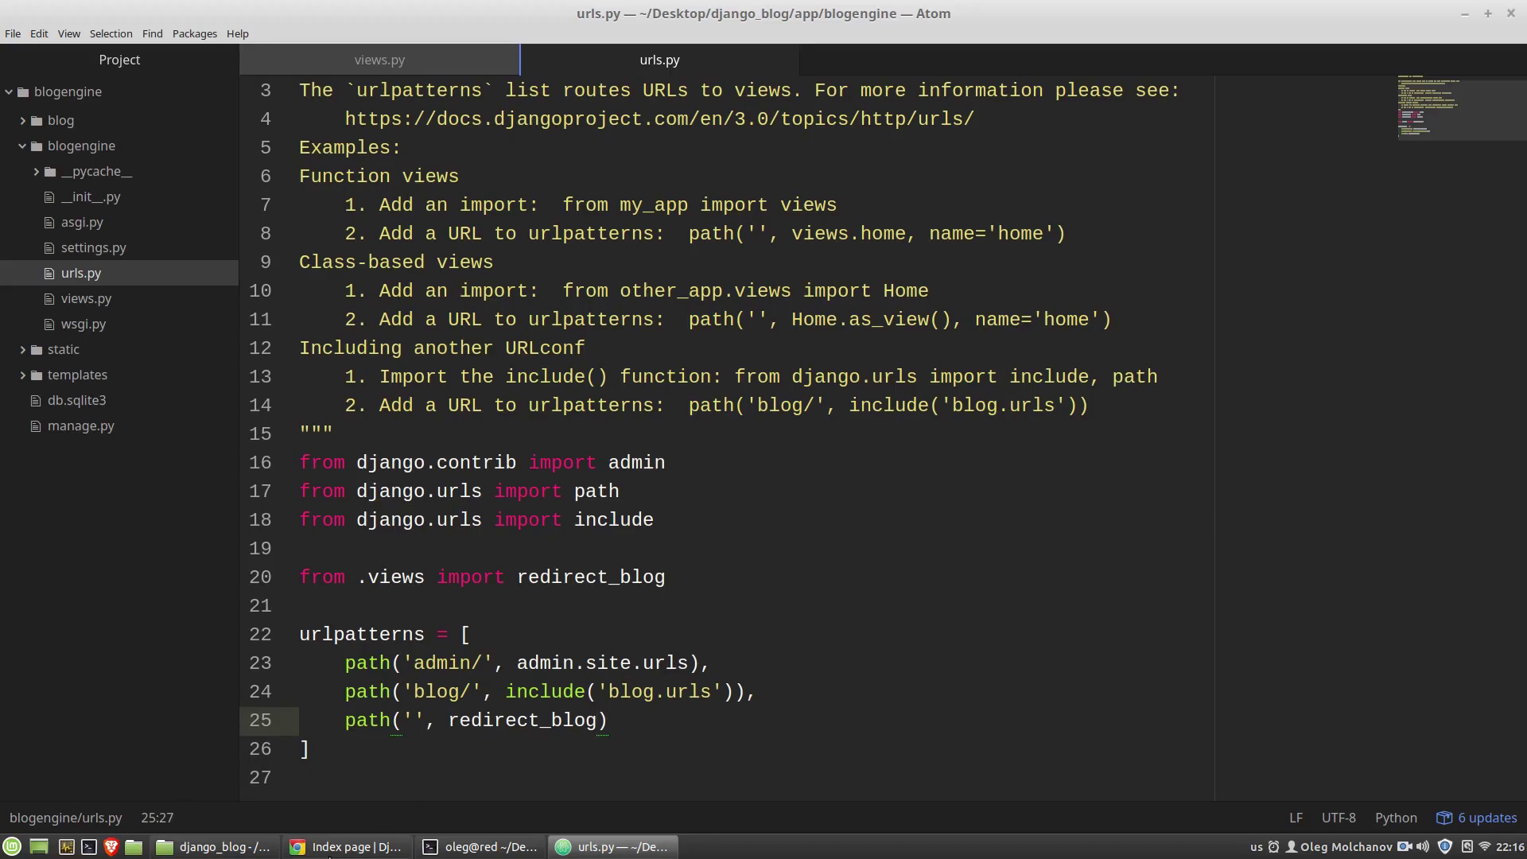
key("alt+Tab")
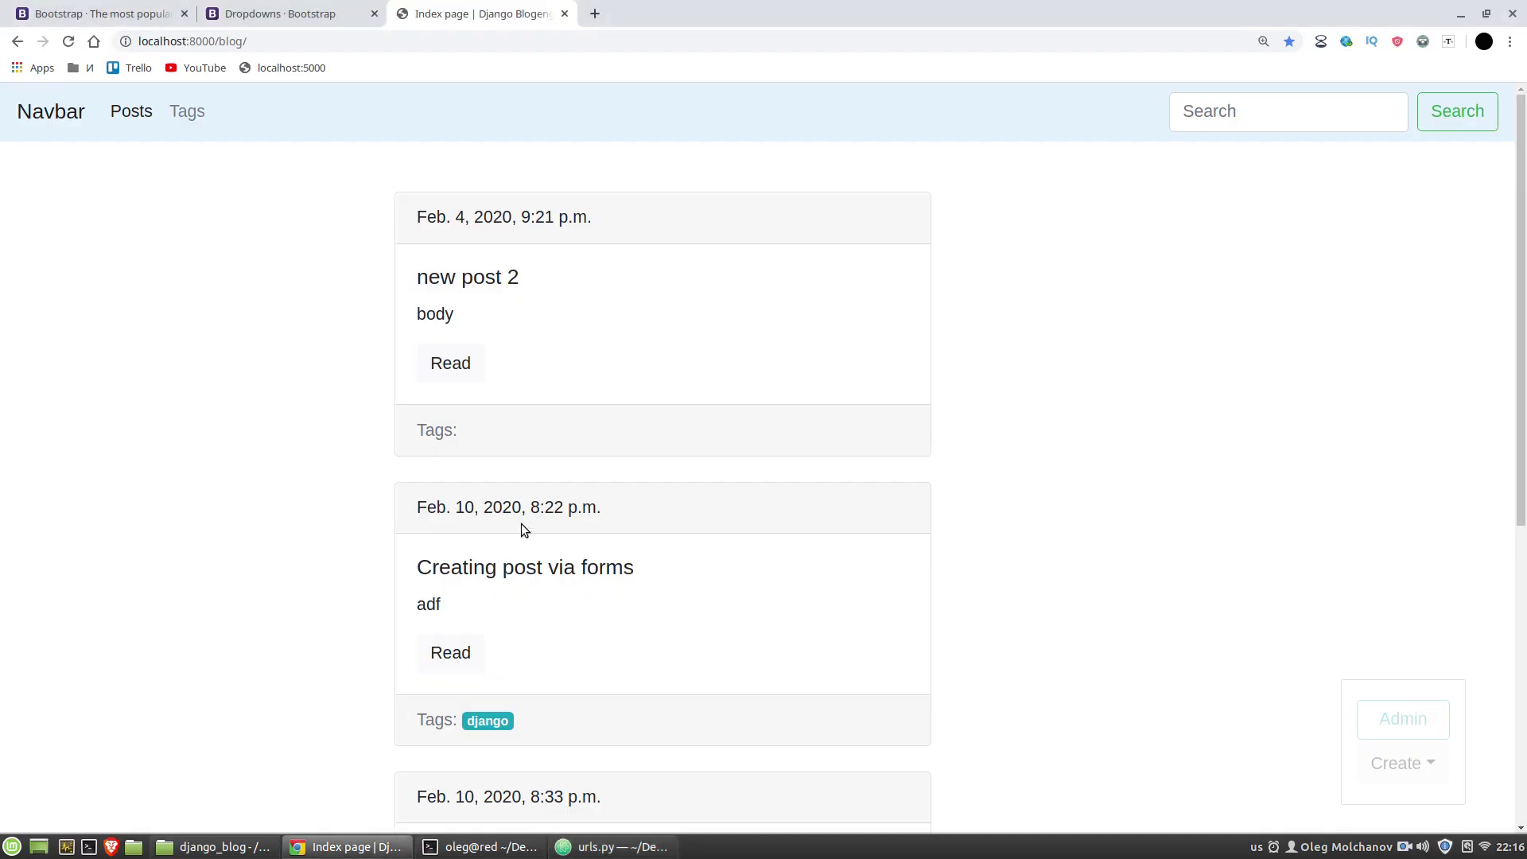
left_click(217, 43)
left_click_drag(217, 48, 304, 49)
key("BackSpace")
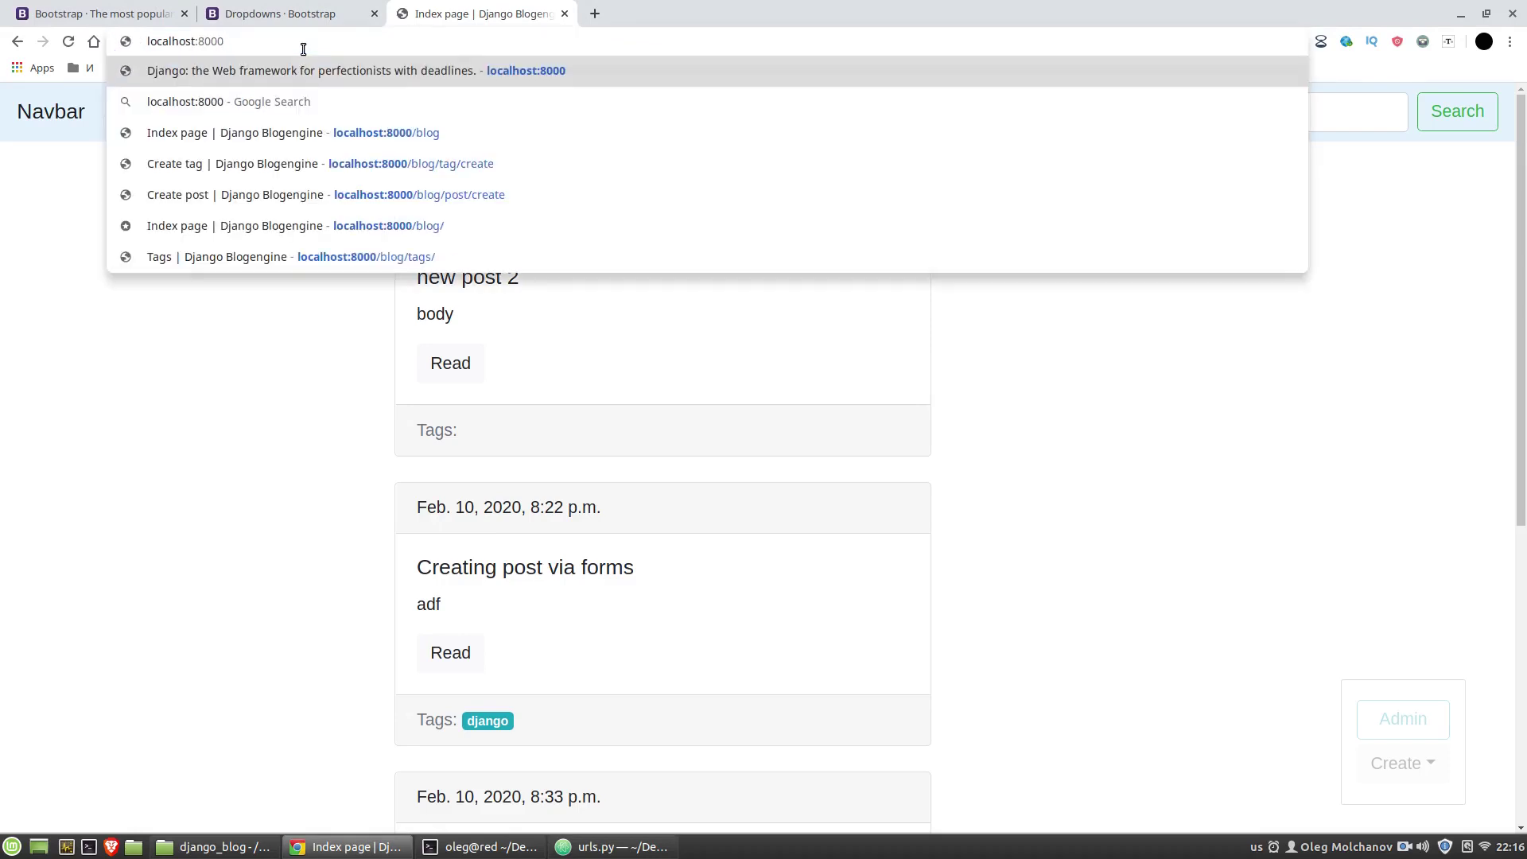
key("Return")
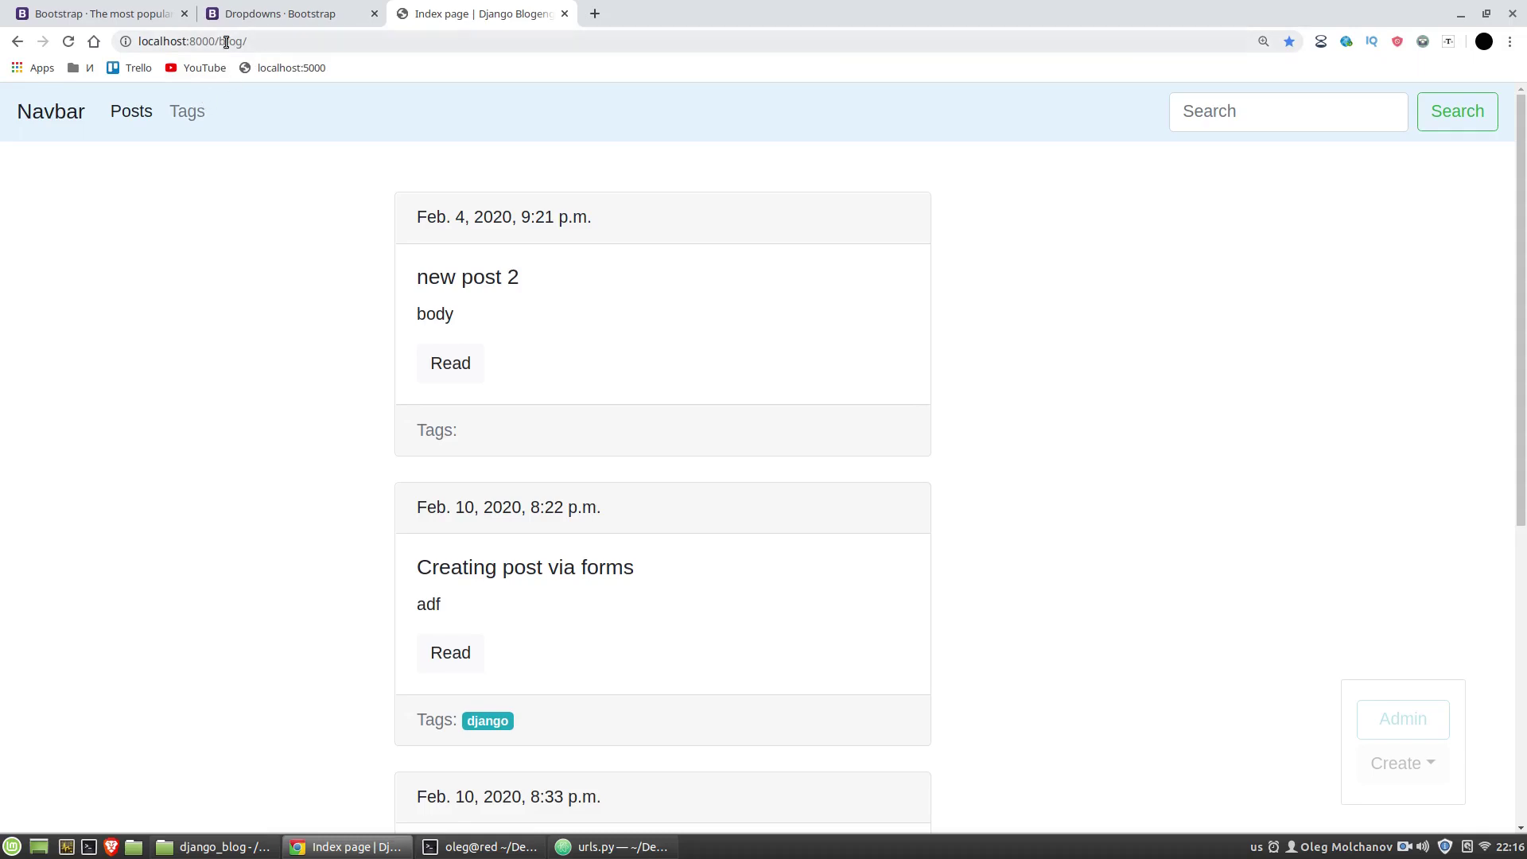
left_click_drag(215, 43, 325, 49)
key("Return")
- Run manage.py createsuperuser with the default username, an email, and the password entered twice
left_click(457, 851)
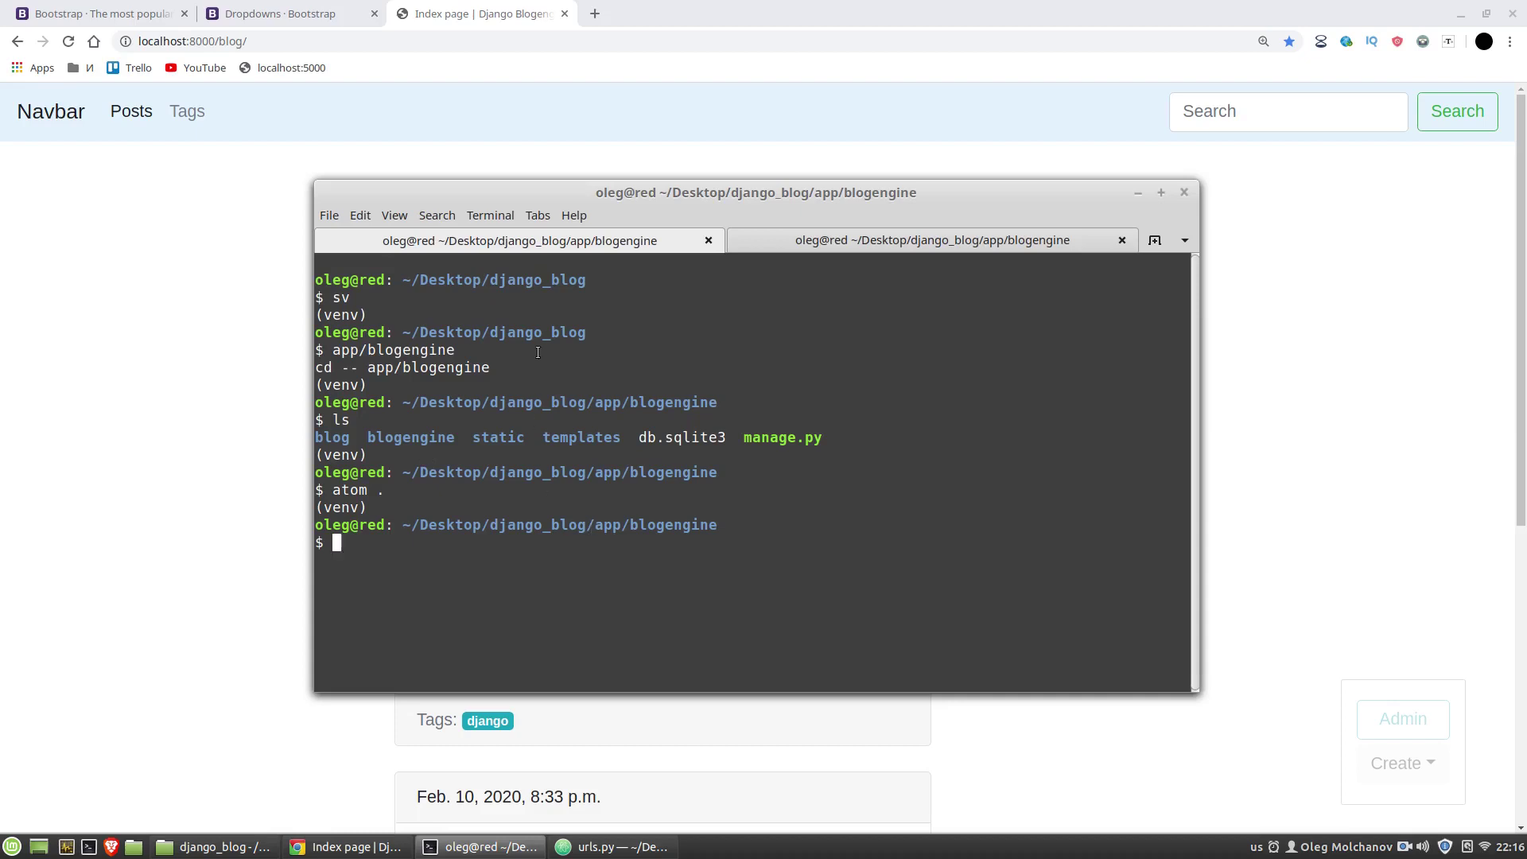
type("ls")
key("Return")
type("py")
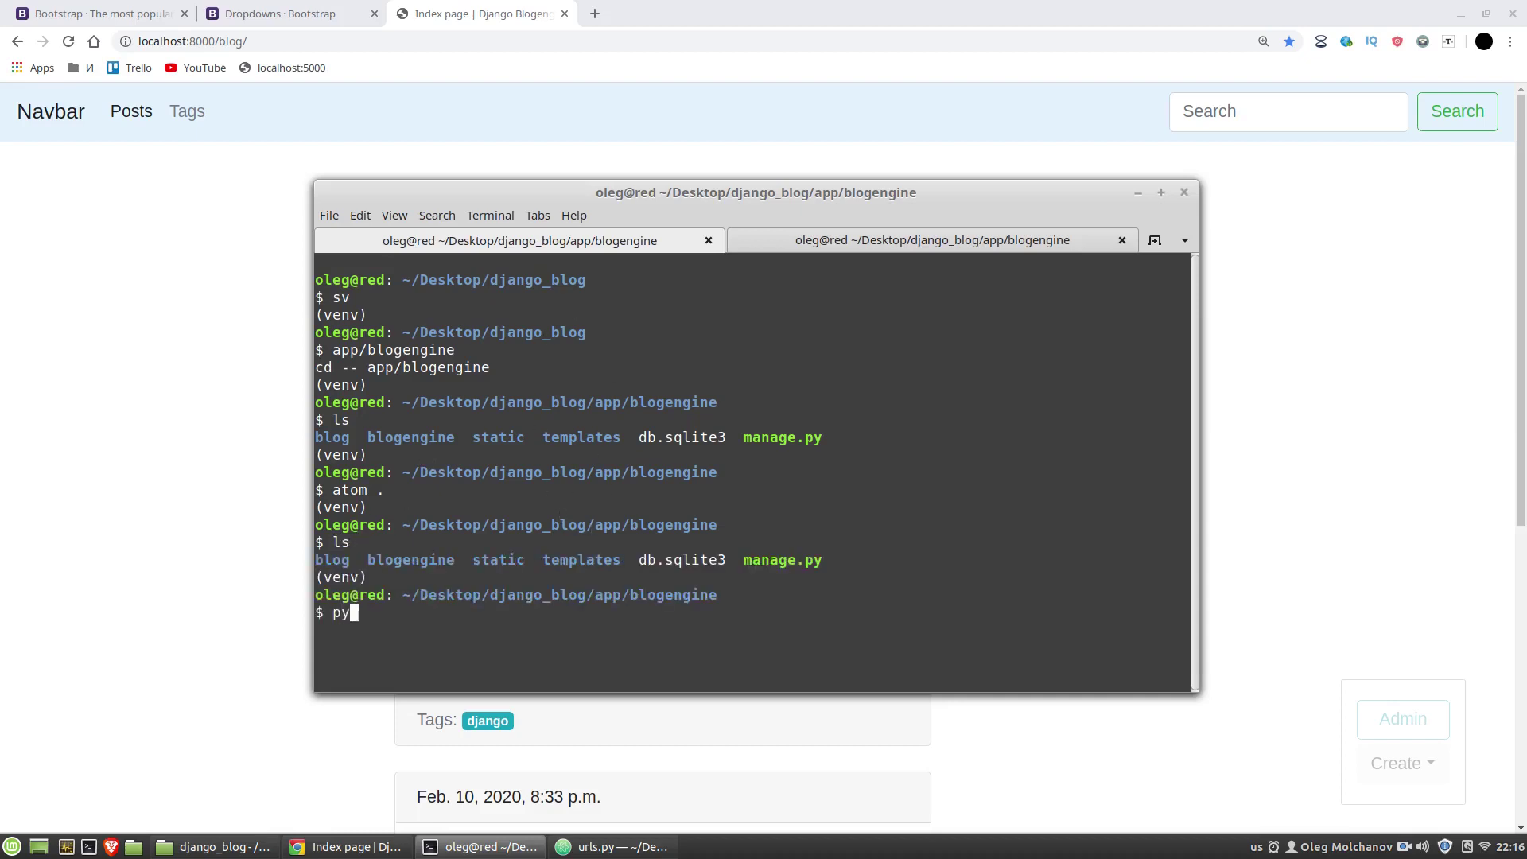
type("thon manage.py createsuperuser")
key("Return")
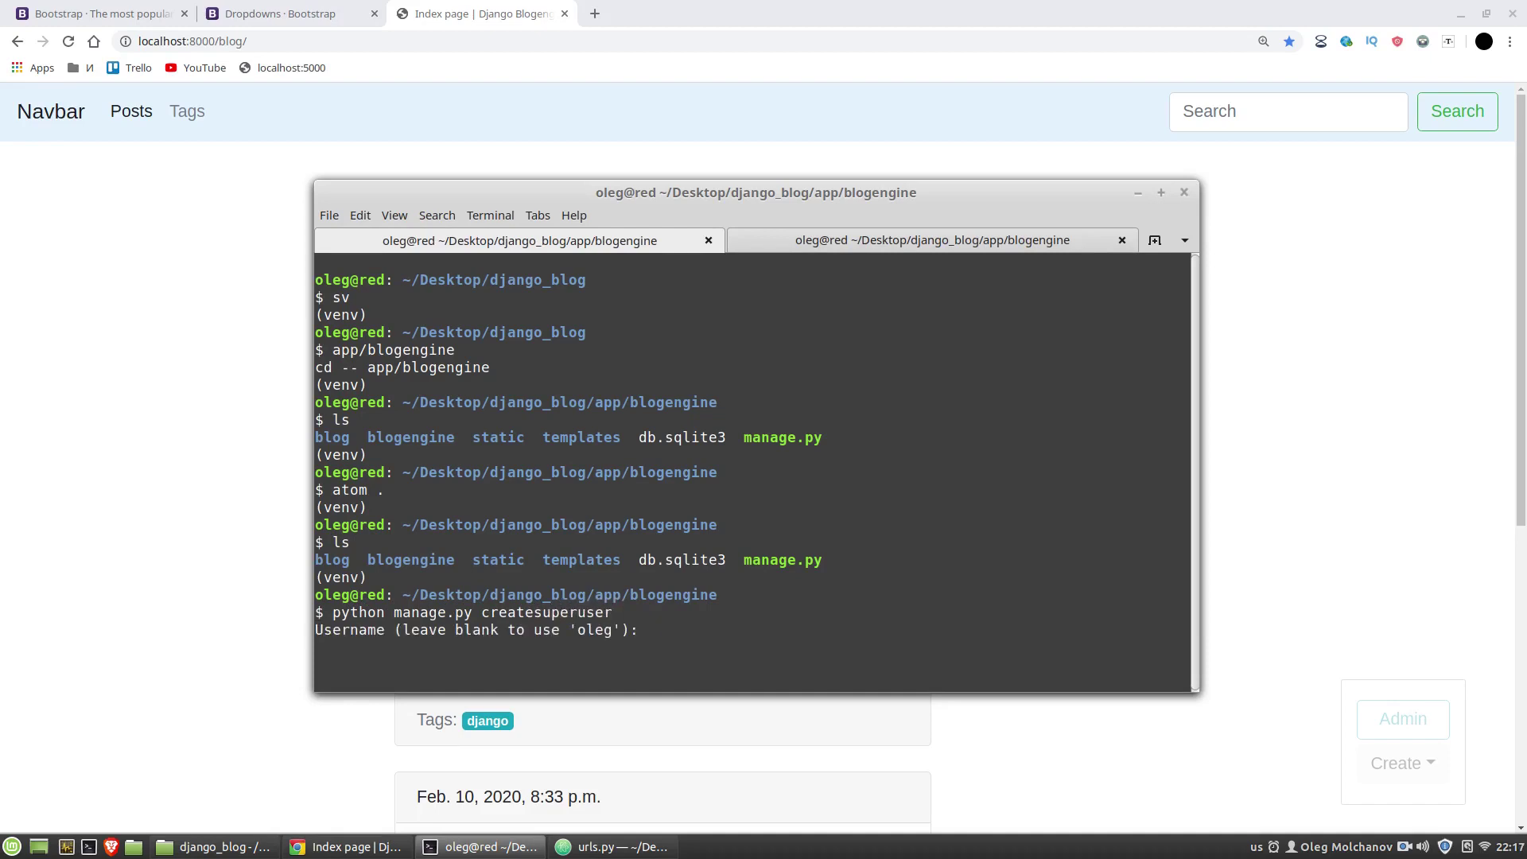
key("Return")
key("Return")
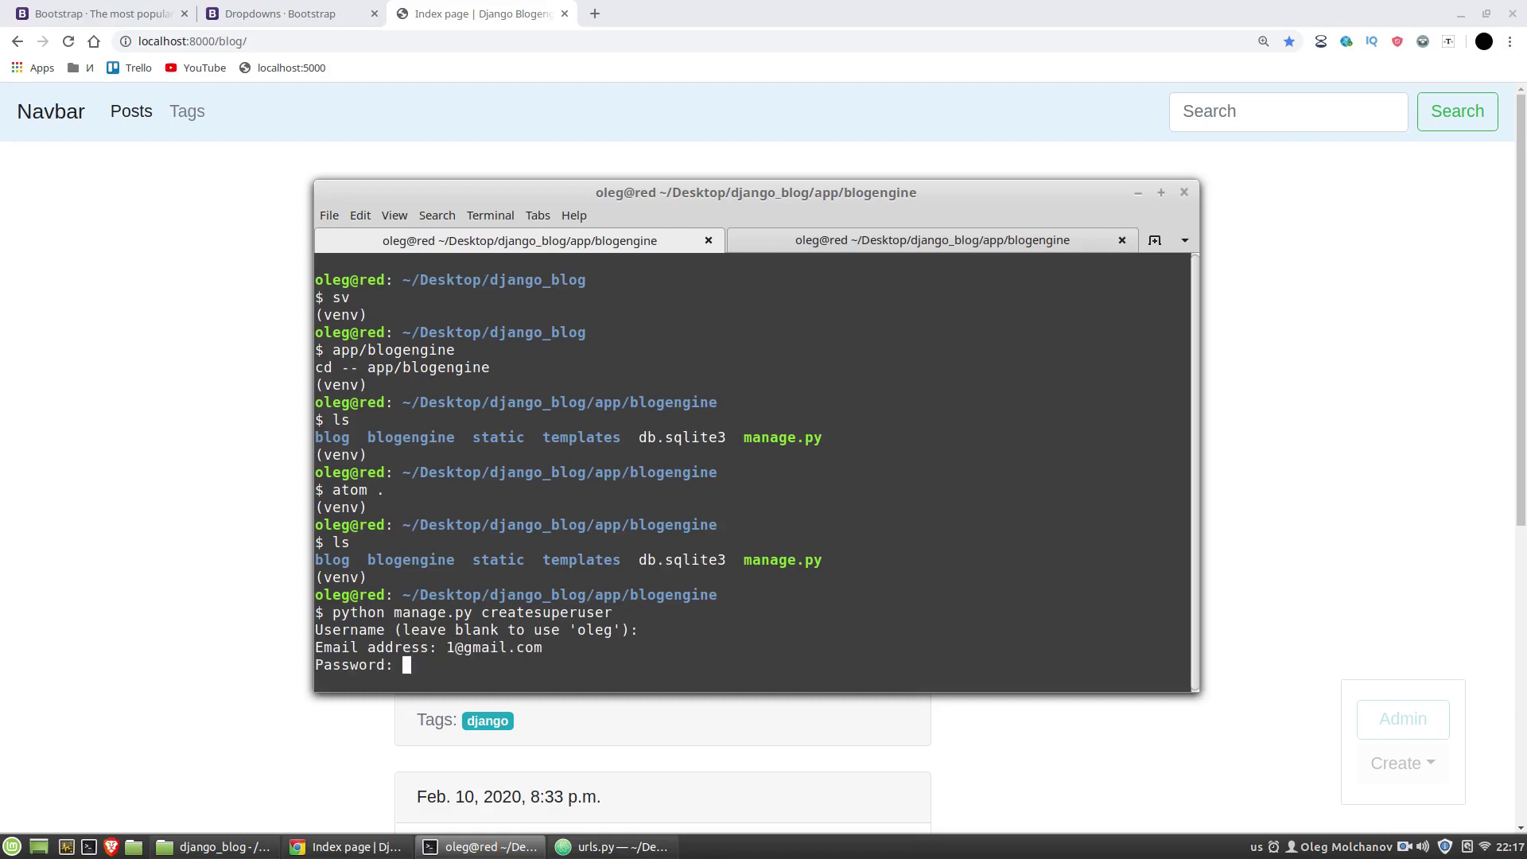
key("Return")
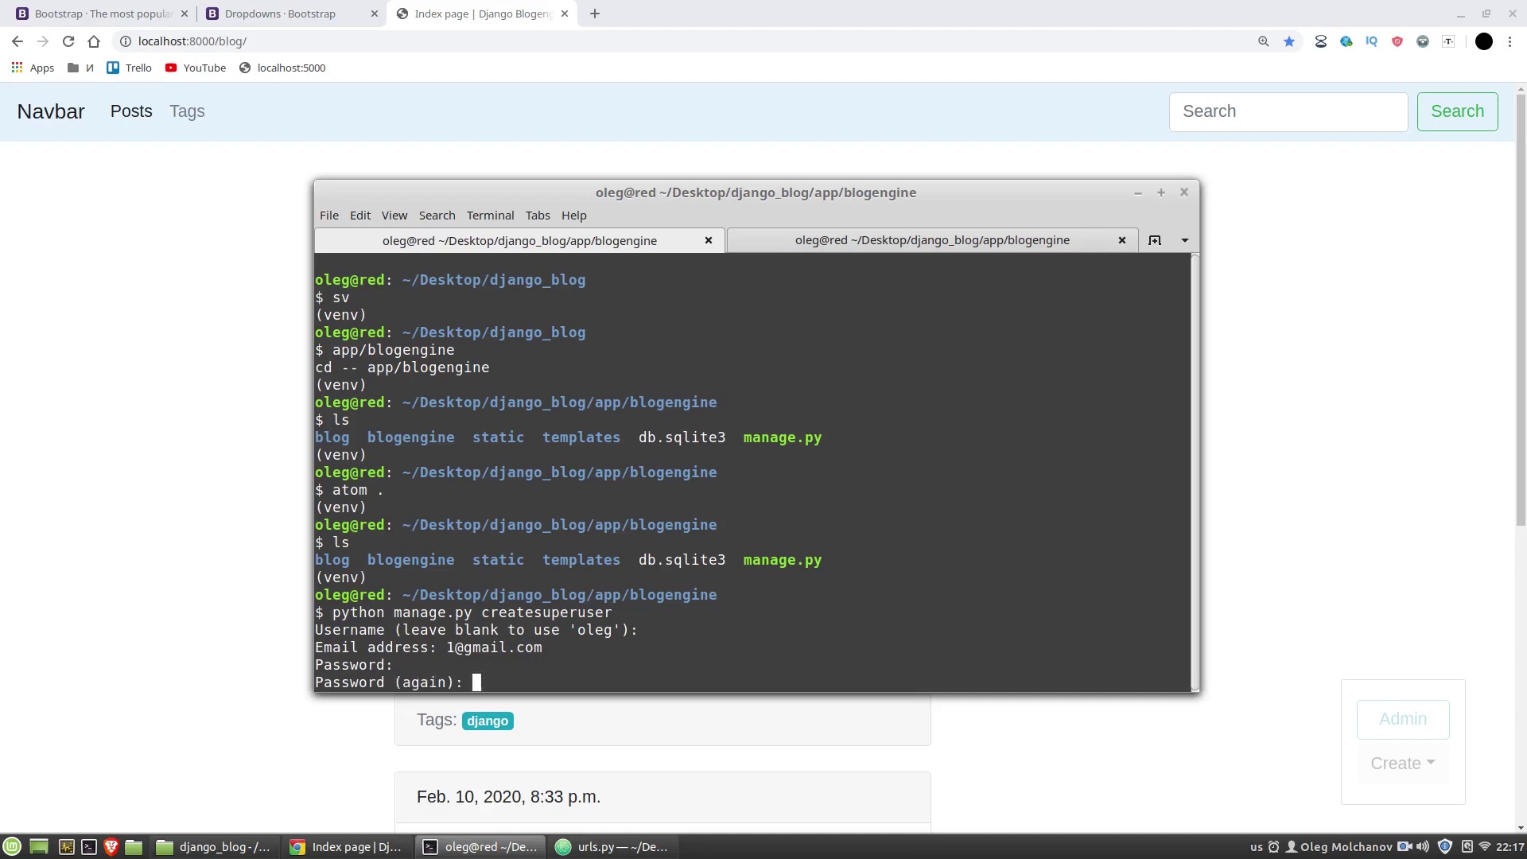
key("Return")
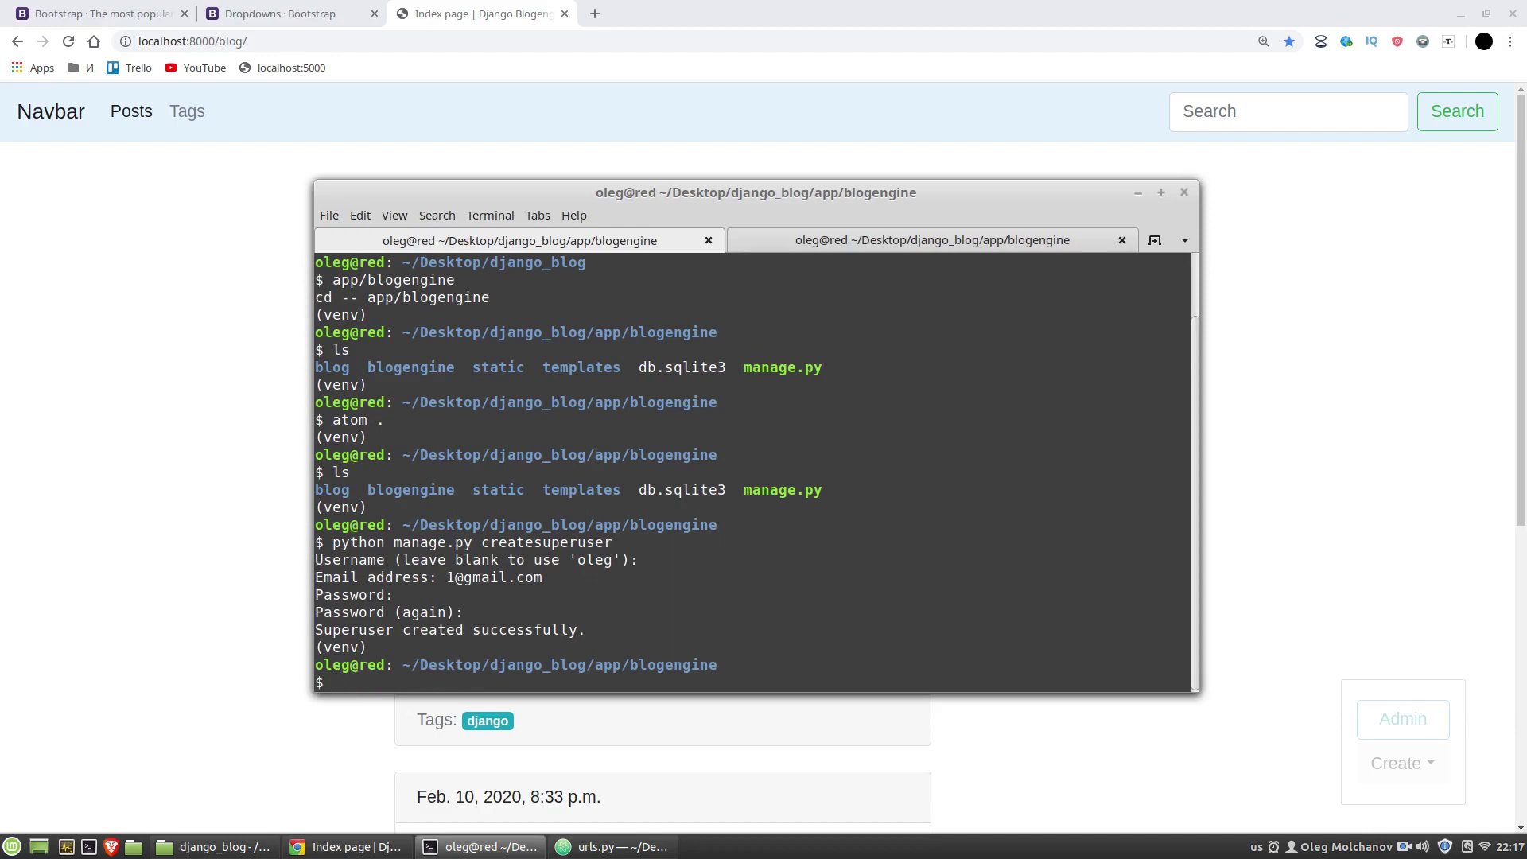
- Log into the Django admin with the new superuser's username and password
key("alt+Tab")
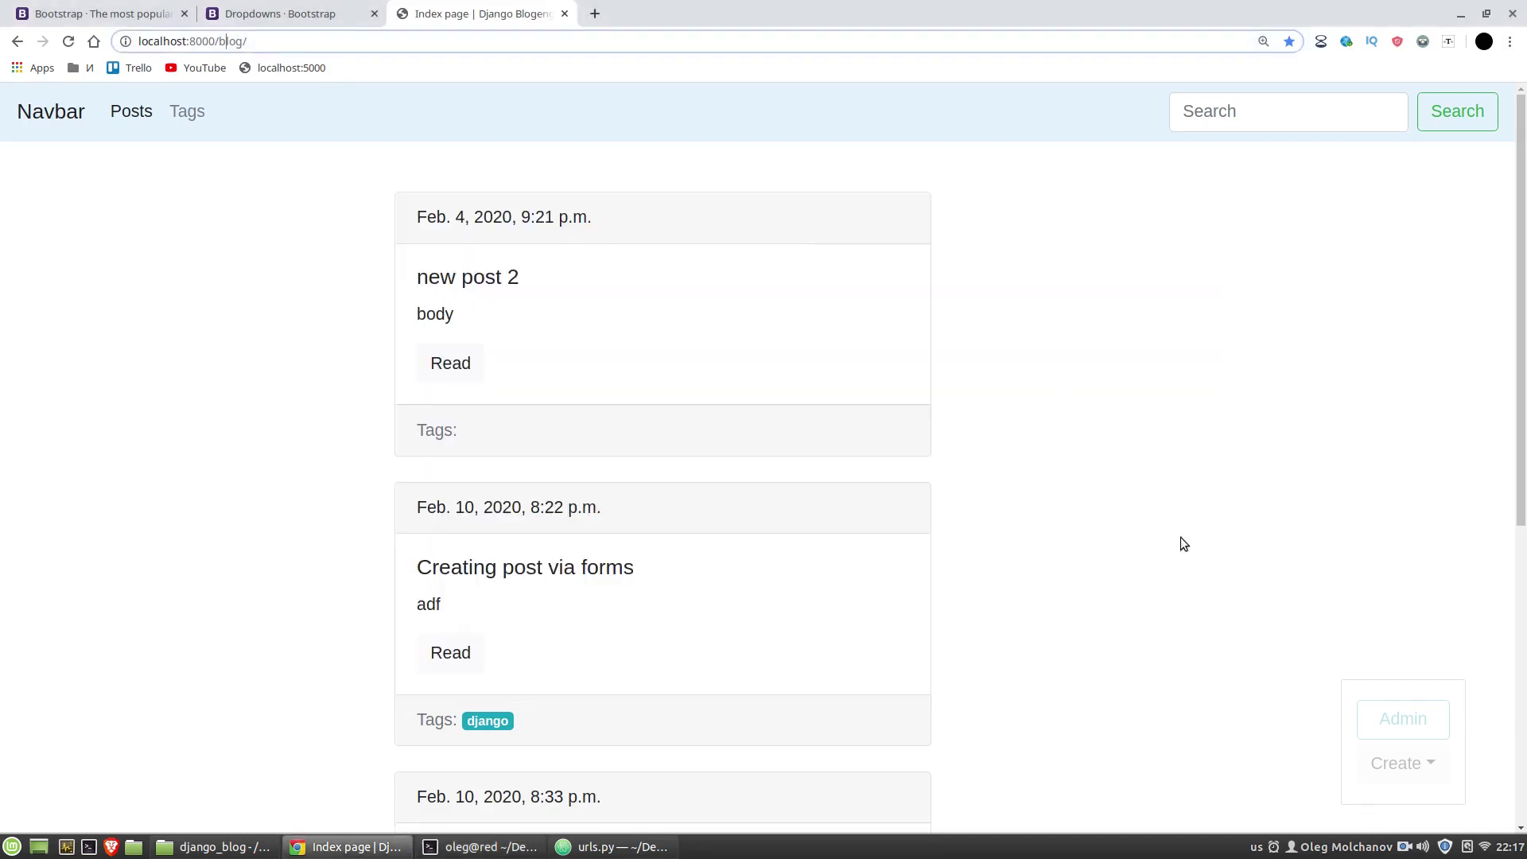
left_click(1382, 717)
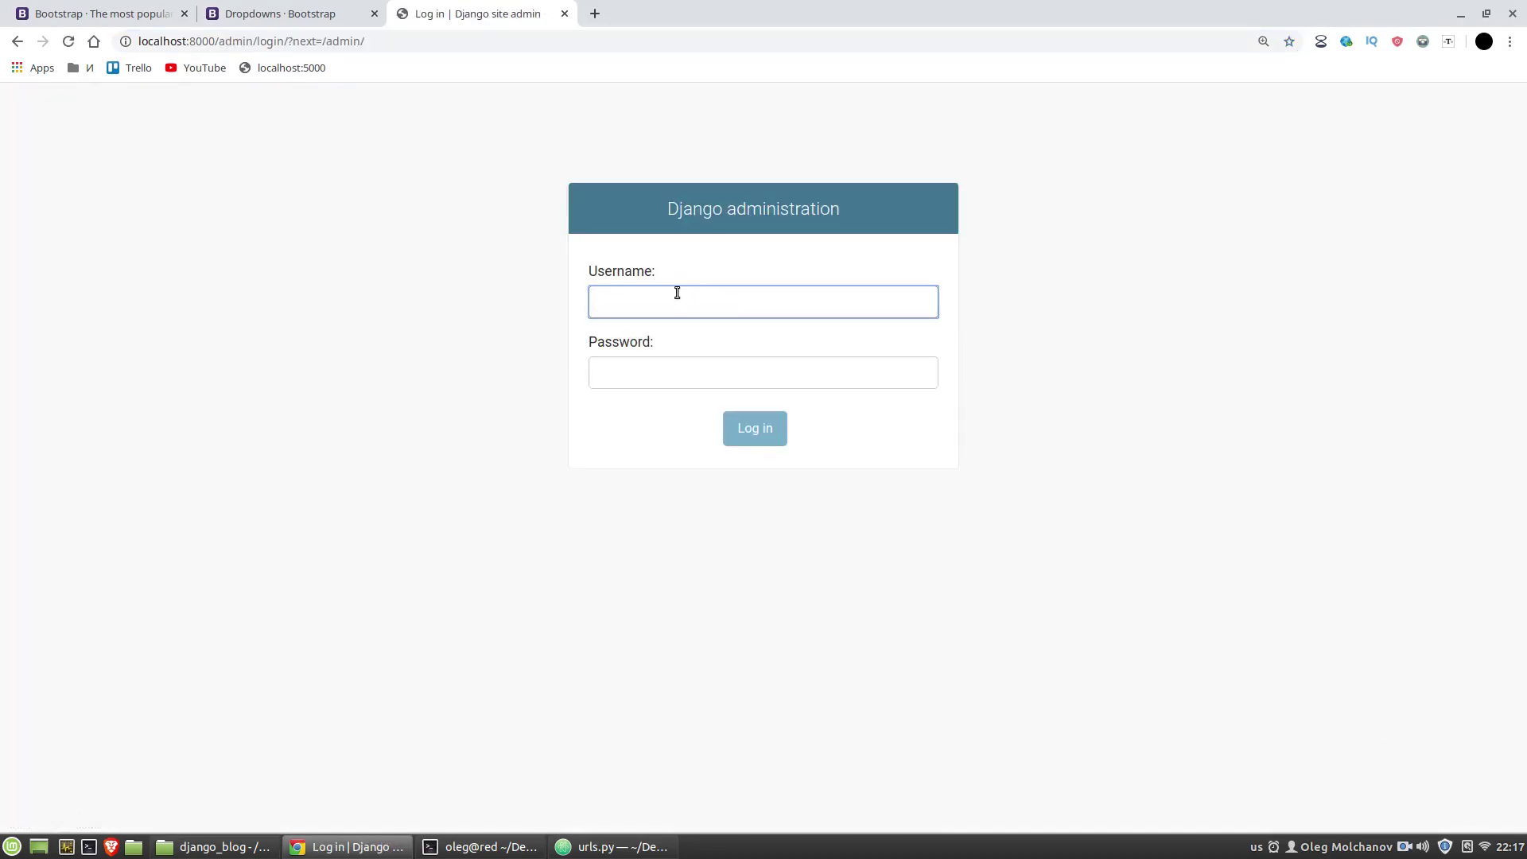
left_click(674, 300)
left_click(649, 344)
left_click(651, 373)
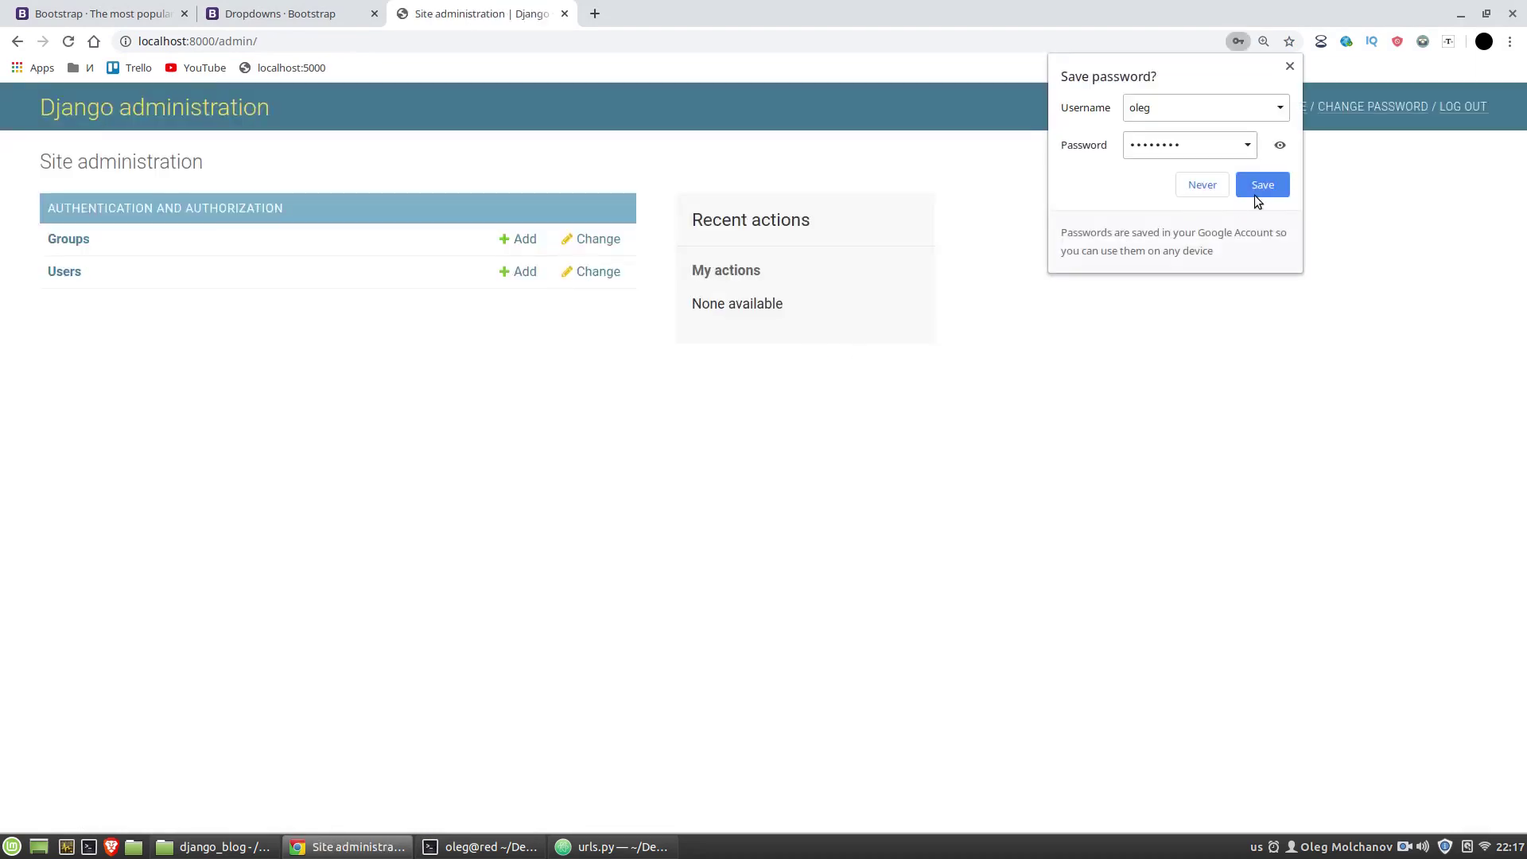
- Dismiss Chrome's save-password offer and go back to the blog index page
left_click(1255, 195)
left_click(1267, 111)
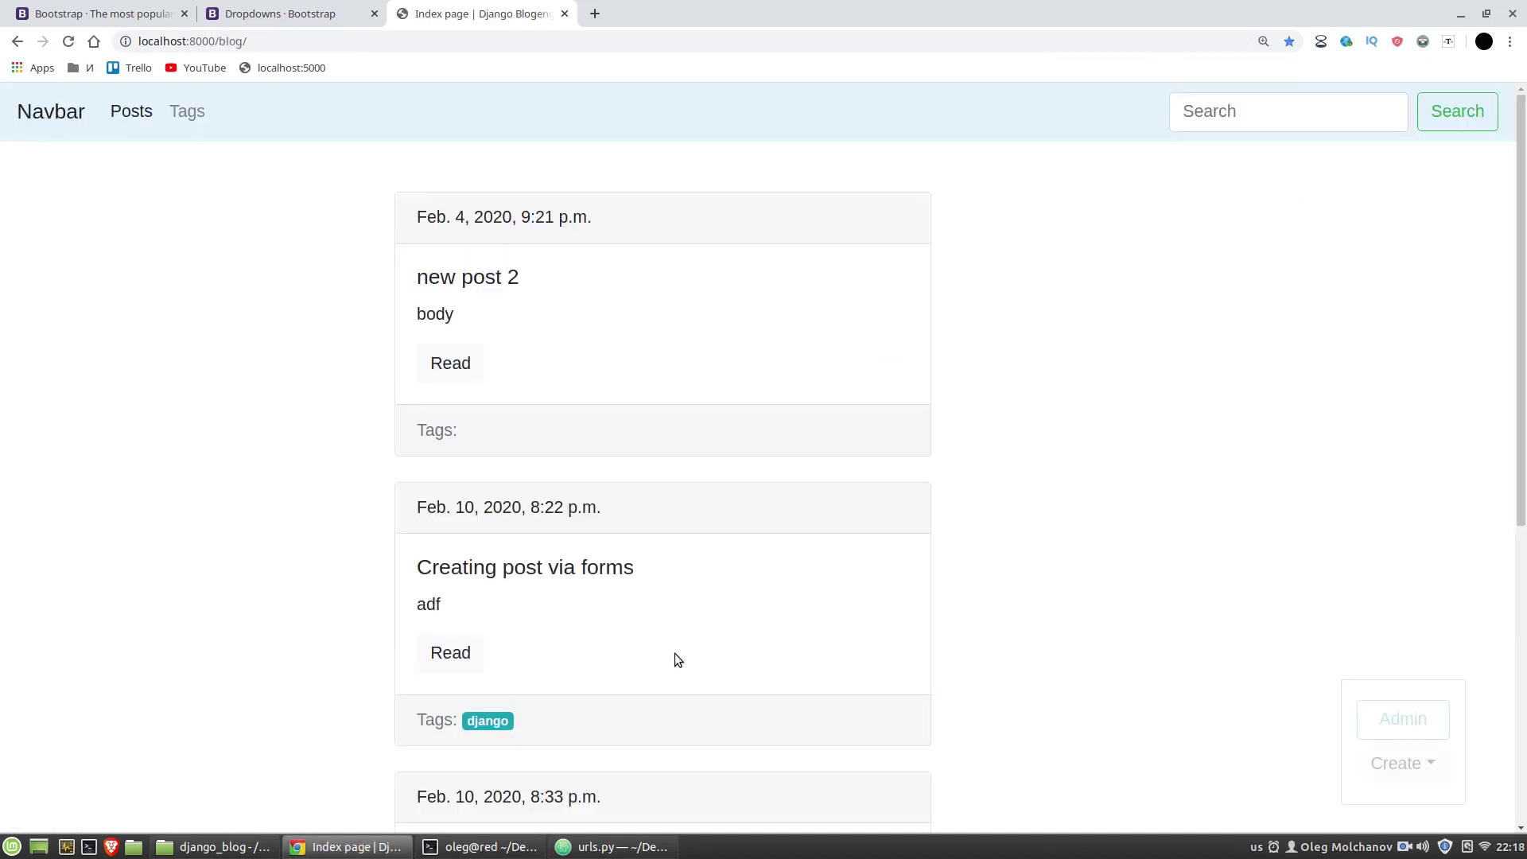
left_click(663, 850)
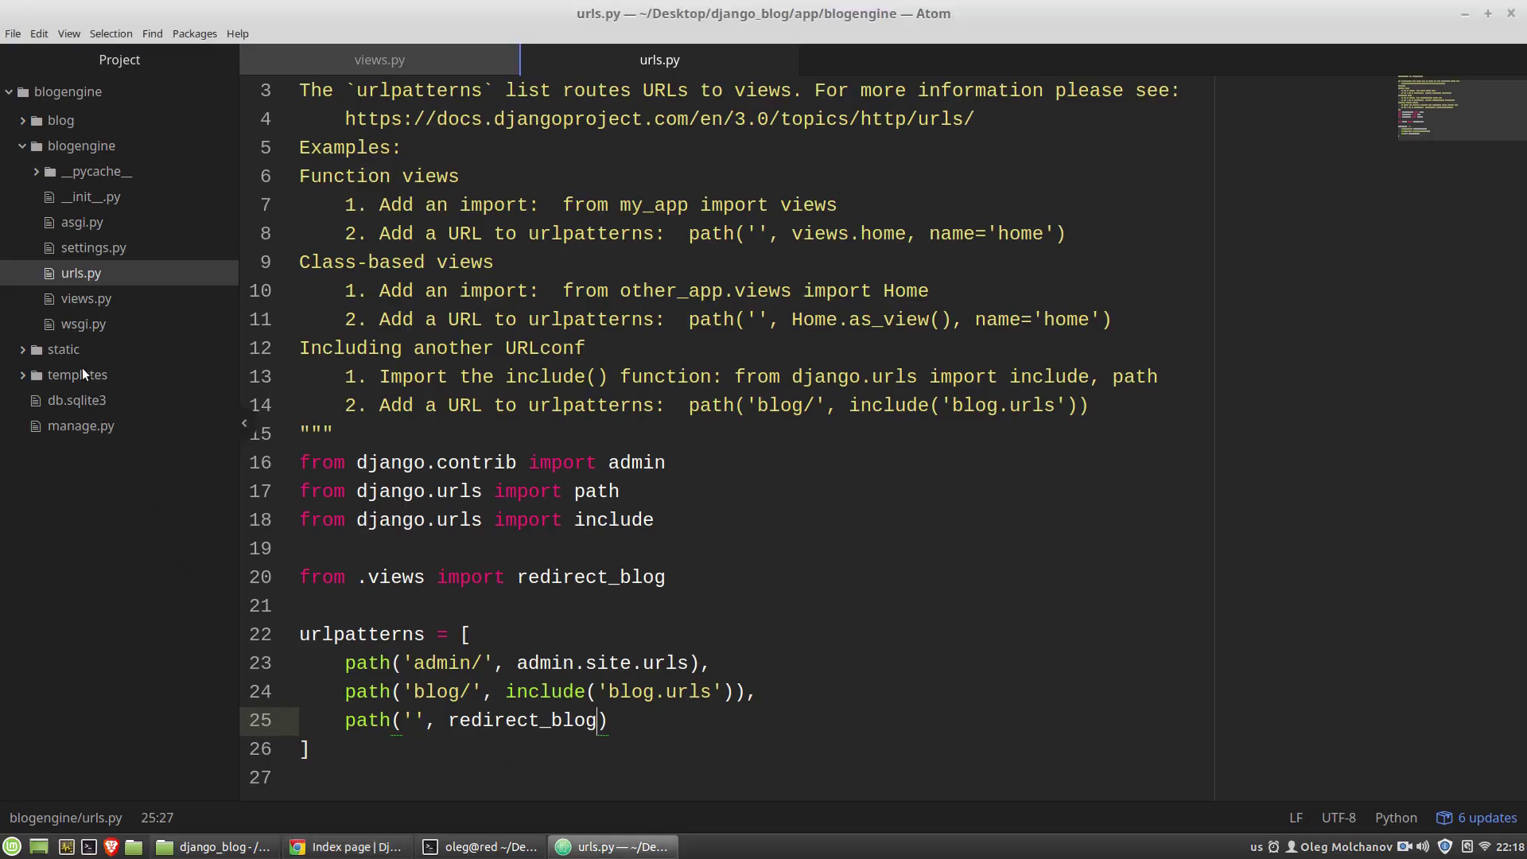
- In templates/base.html, add an if block for request.user.is_authenticated and request.user.is_staff
left_click(69, 368)
left_click(69, 404)
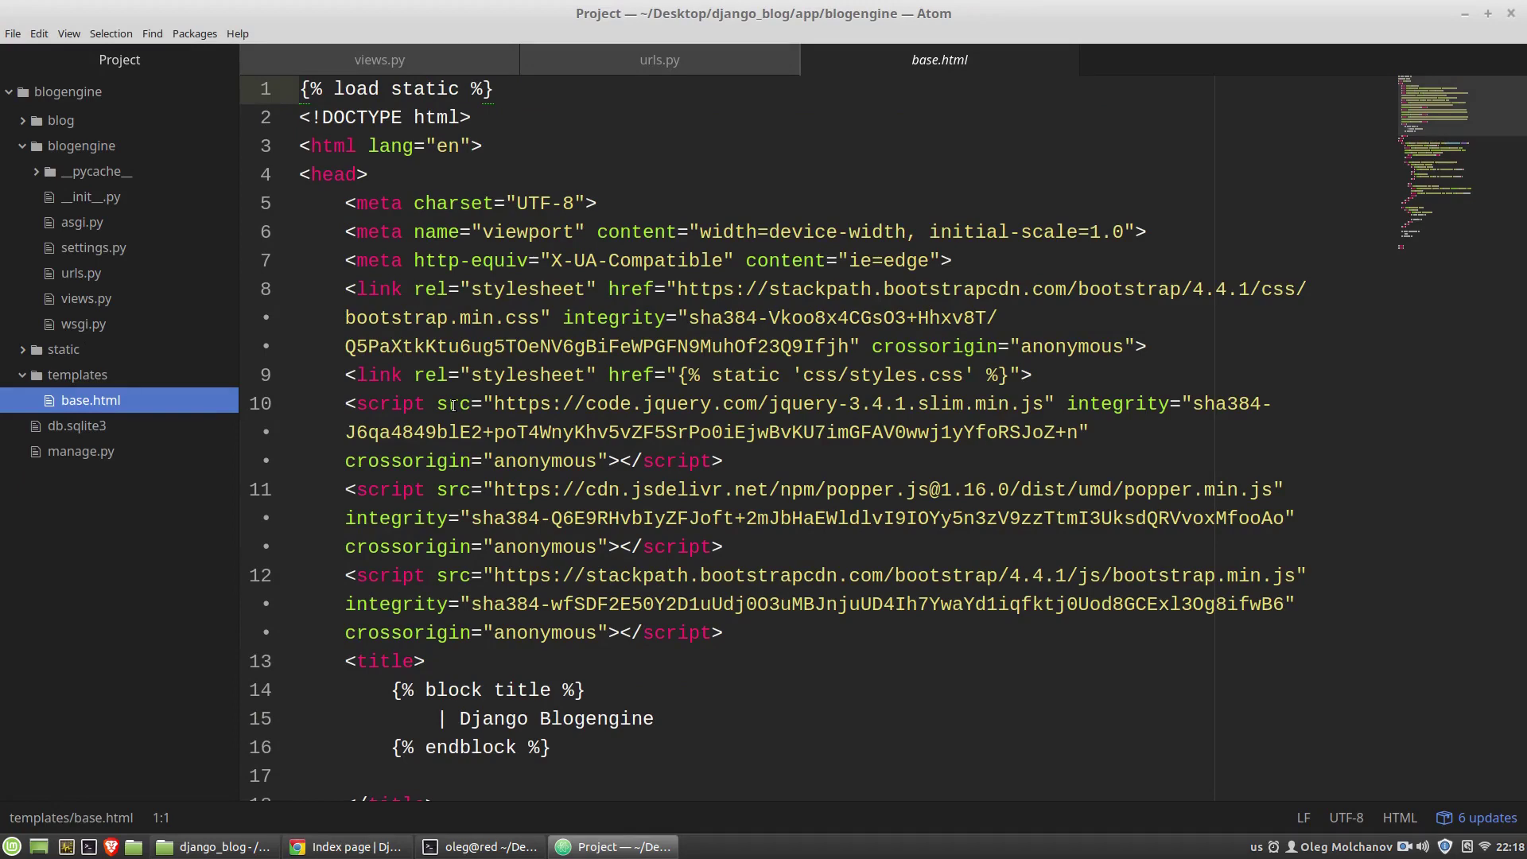
scroll(929, 512, "down", 1)
scroll(930, 510, "down", 3)
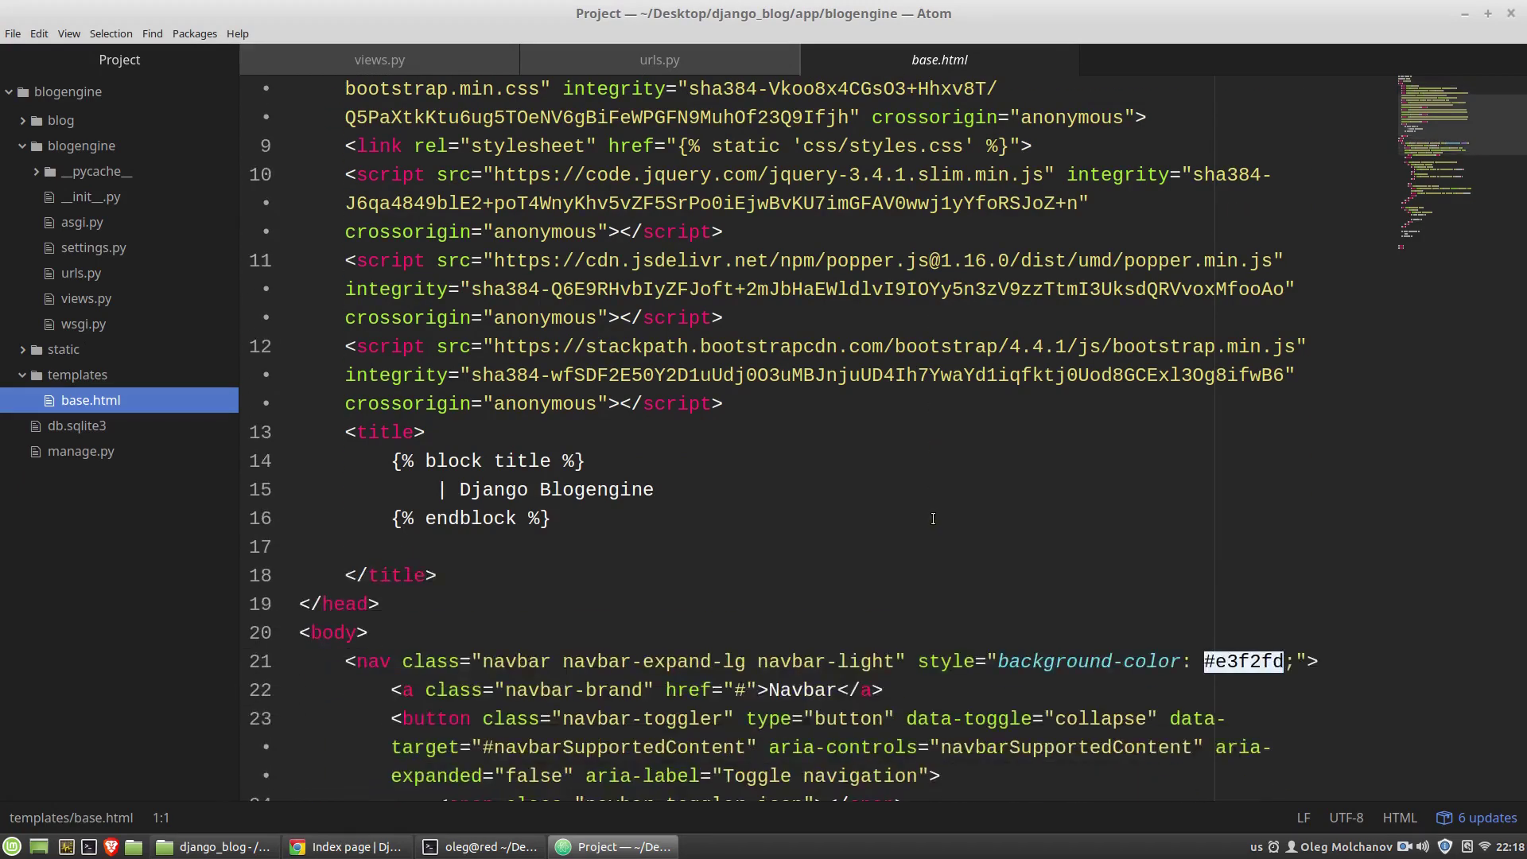
scroll(936, 516, "down", 5)
scroll(936, 516, "down", 3)
scroll(935, 516, "down", 4)
scroll(935, 515, "down", 2)
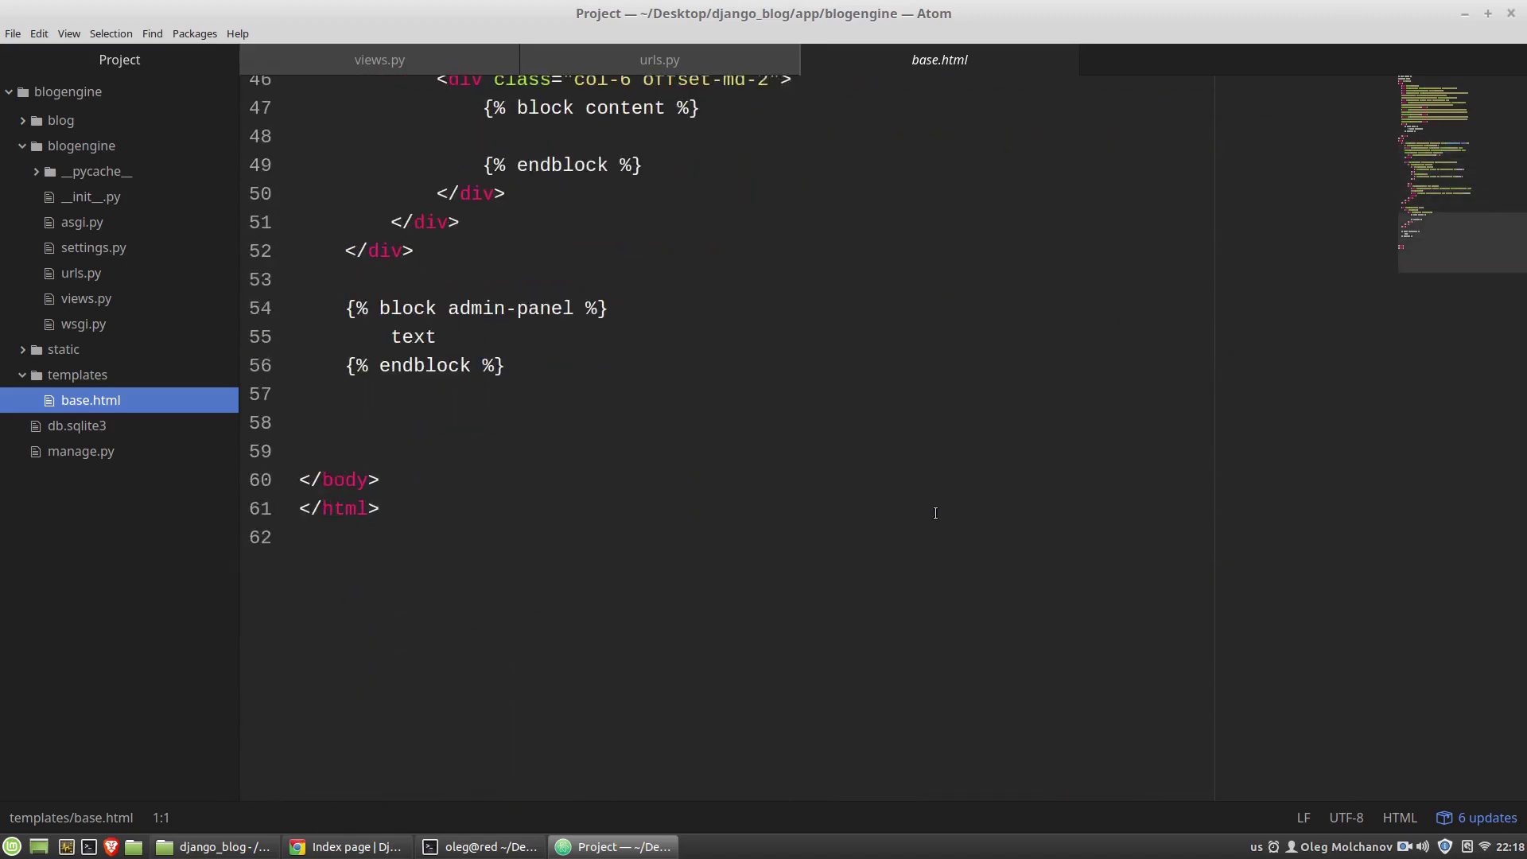
left_click(478, 427)
key("Return")
type("if")
key("Tab")
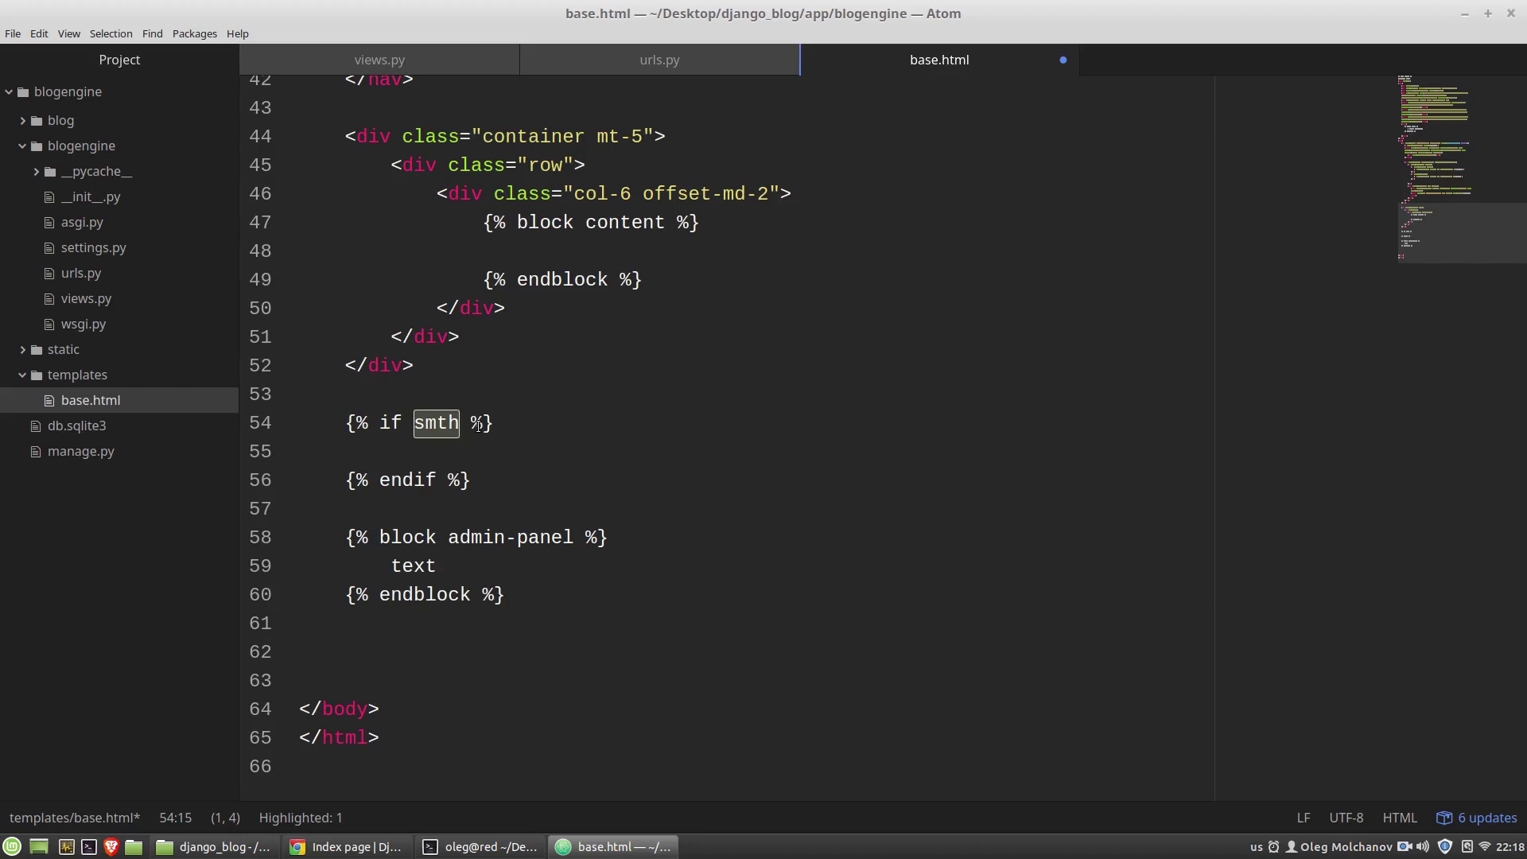
type("r")
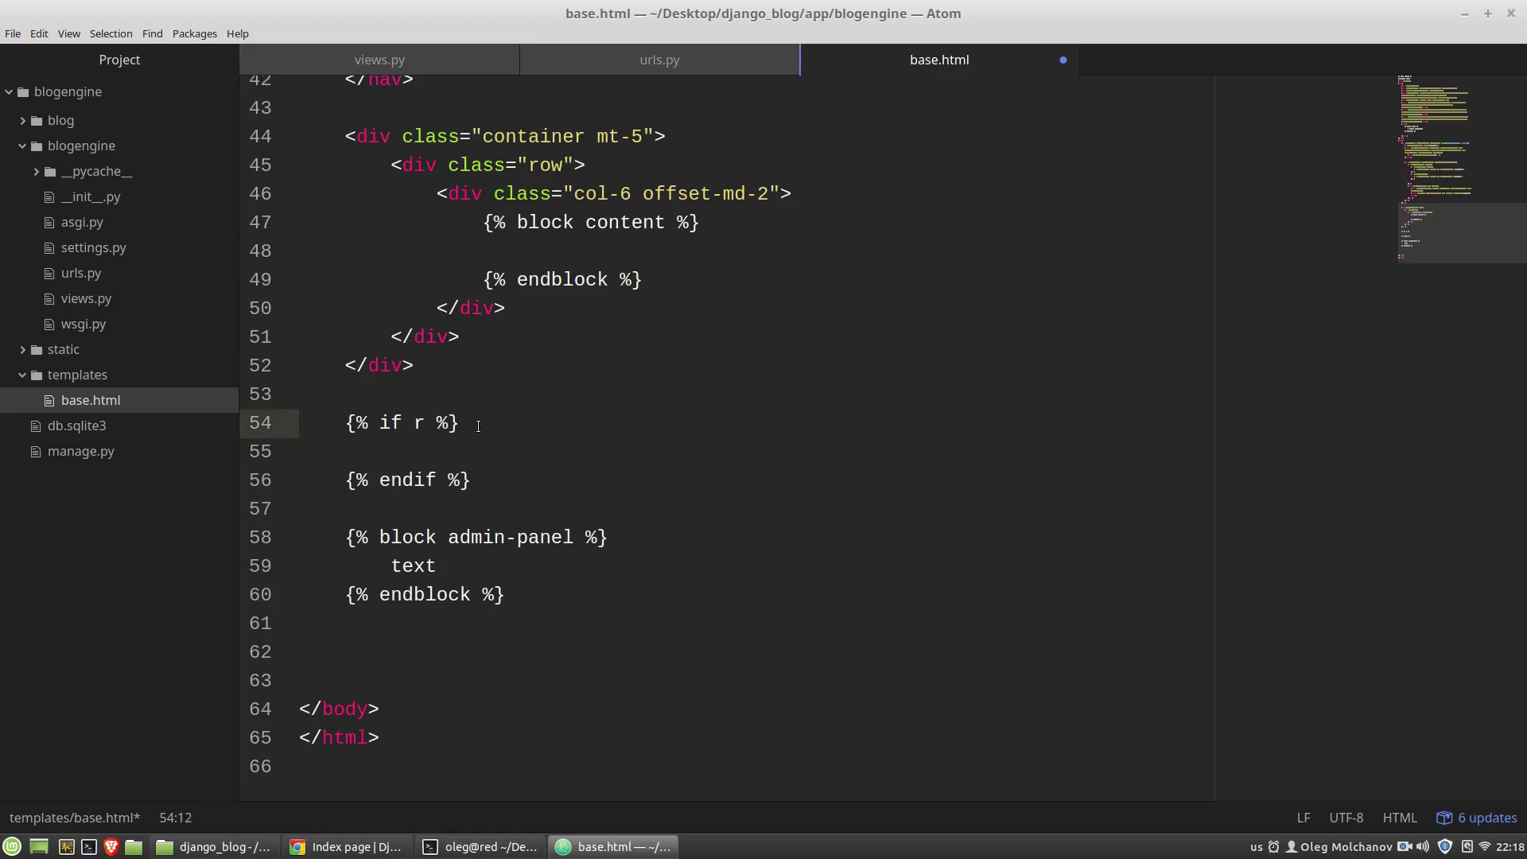
type("equest.user.is_authenticated and request.user.is")
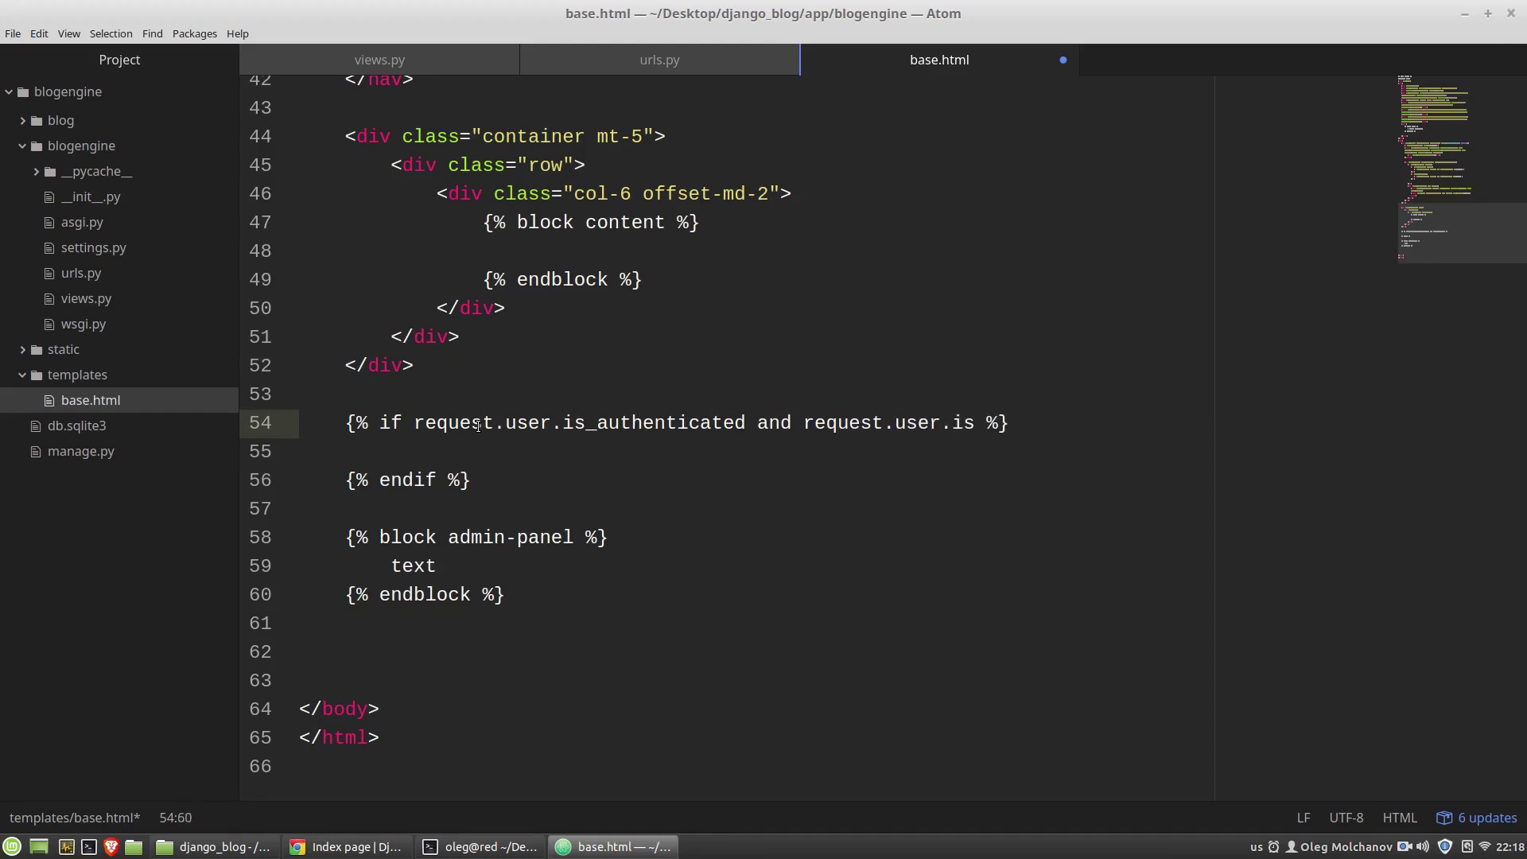
type("_staff")
- Move the admin-panel block inside the new if block and indent it one level
left_click_drag(506, 597, 347, 541)
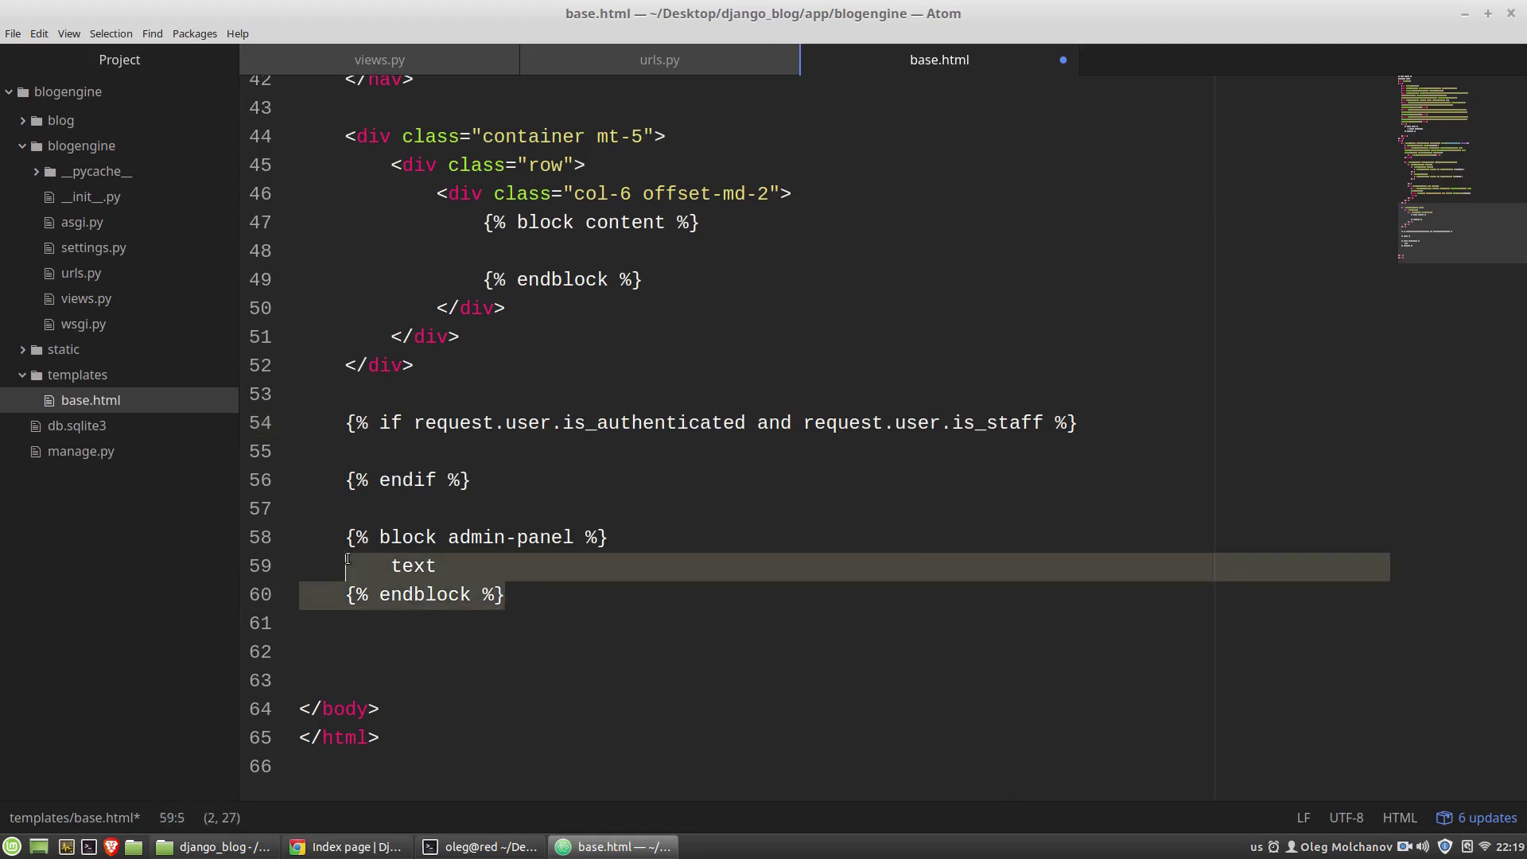
key("ctrl+x")
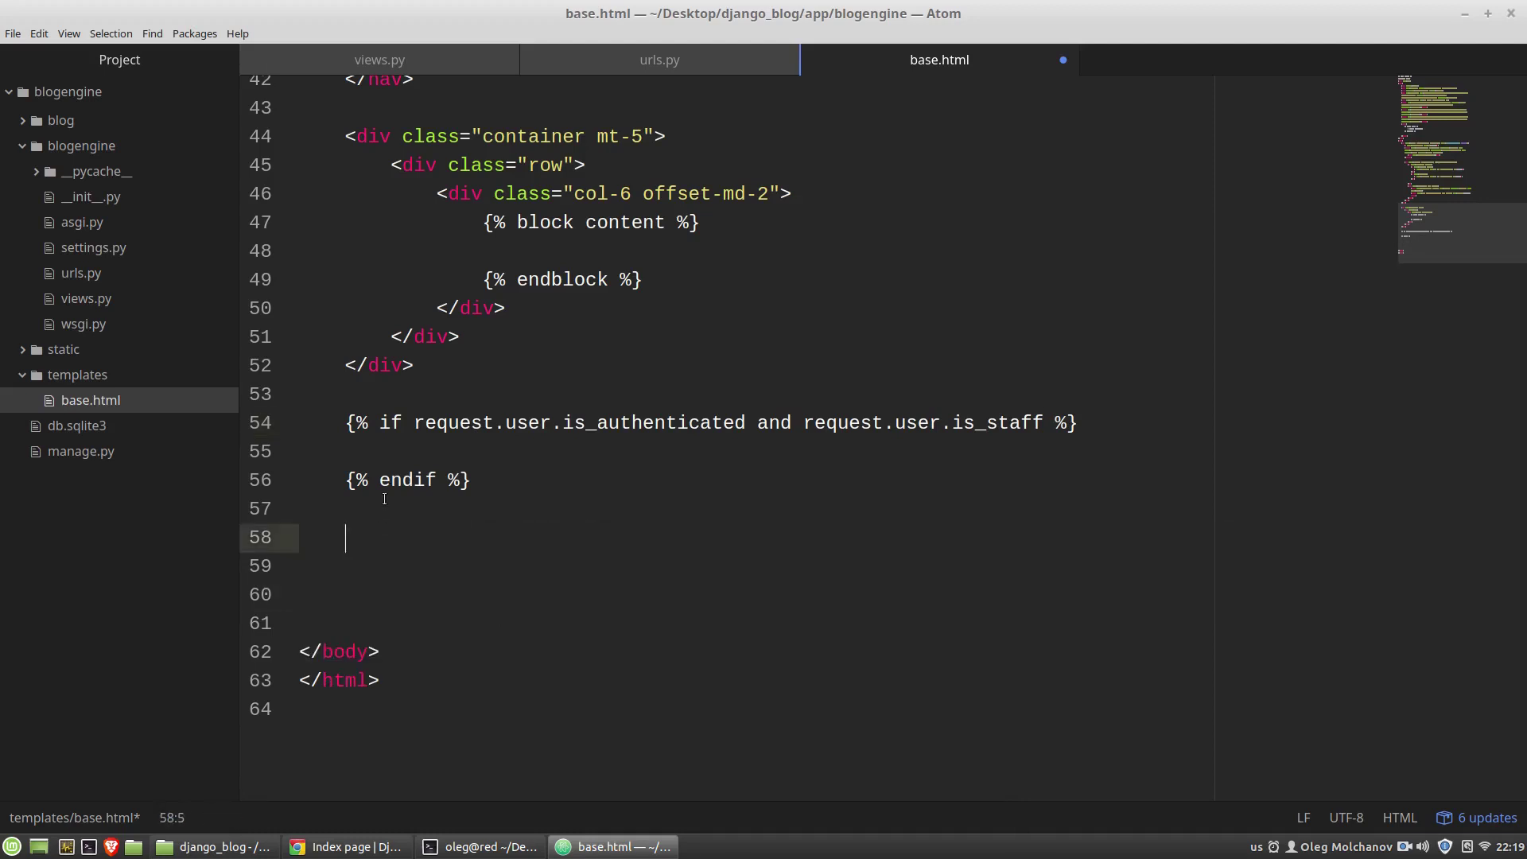
left_click(404, 451)
key("ctrl+v")
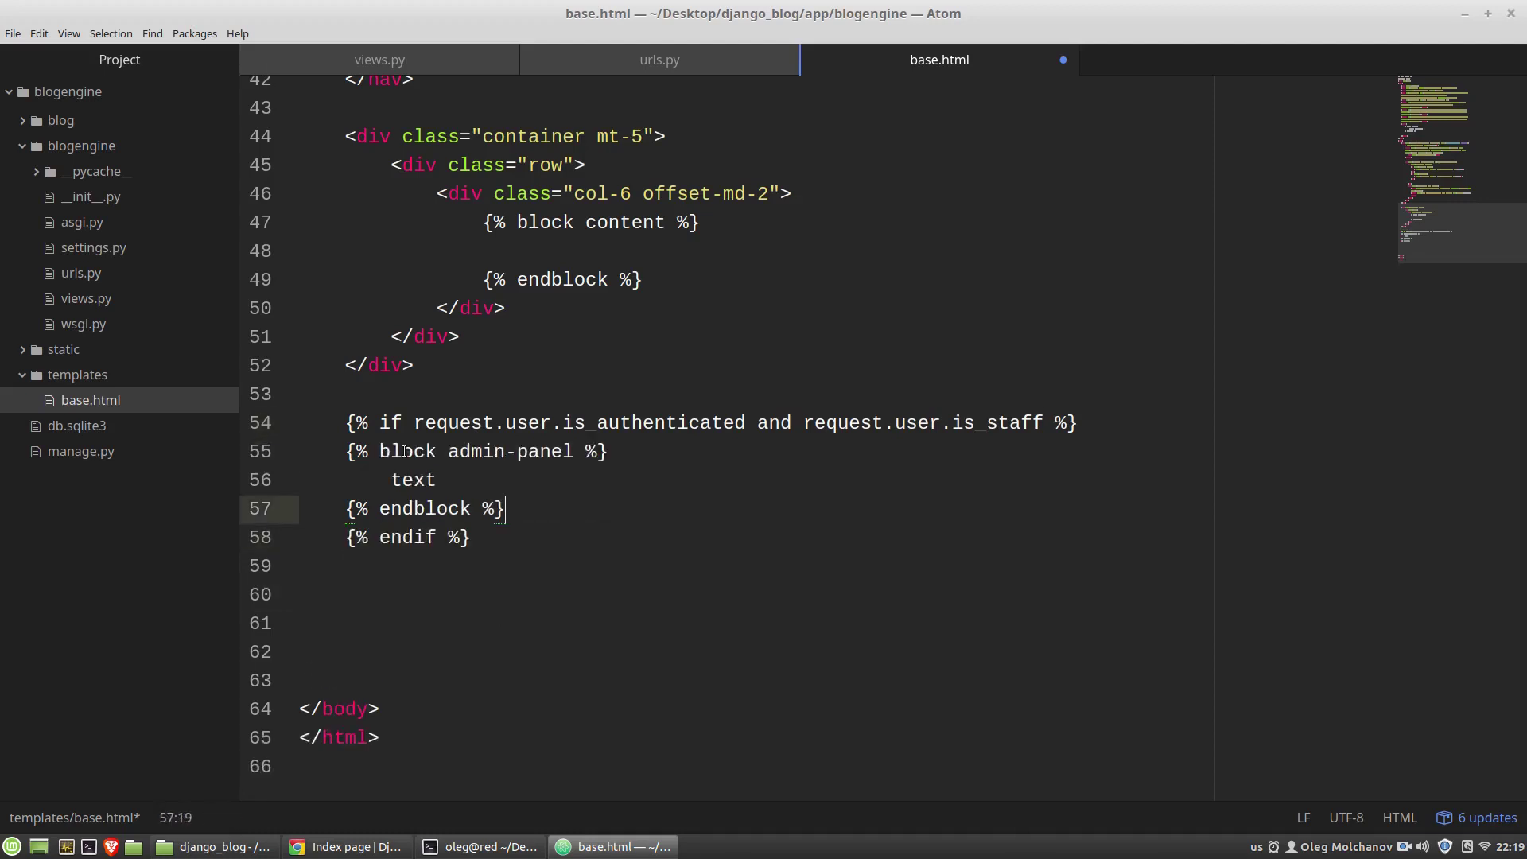
left_click_drag(347, 451, 506, 509)
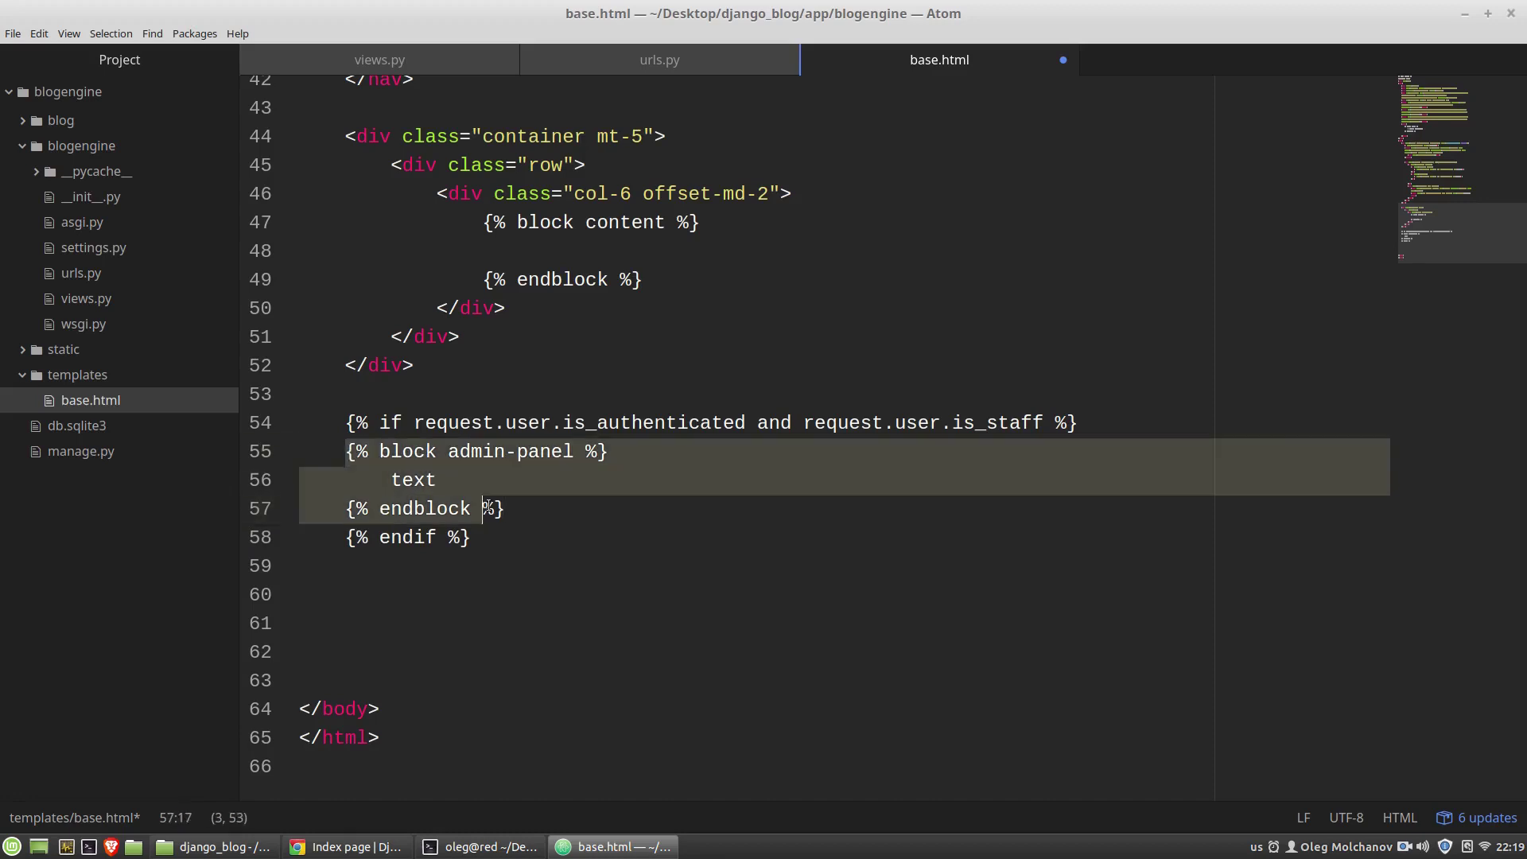
key("Tab")
left_click(537, 475)
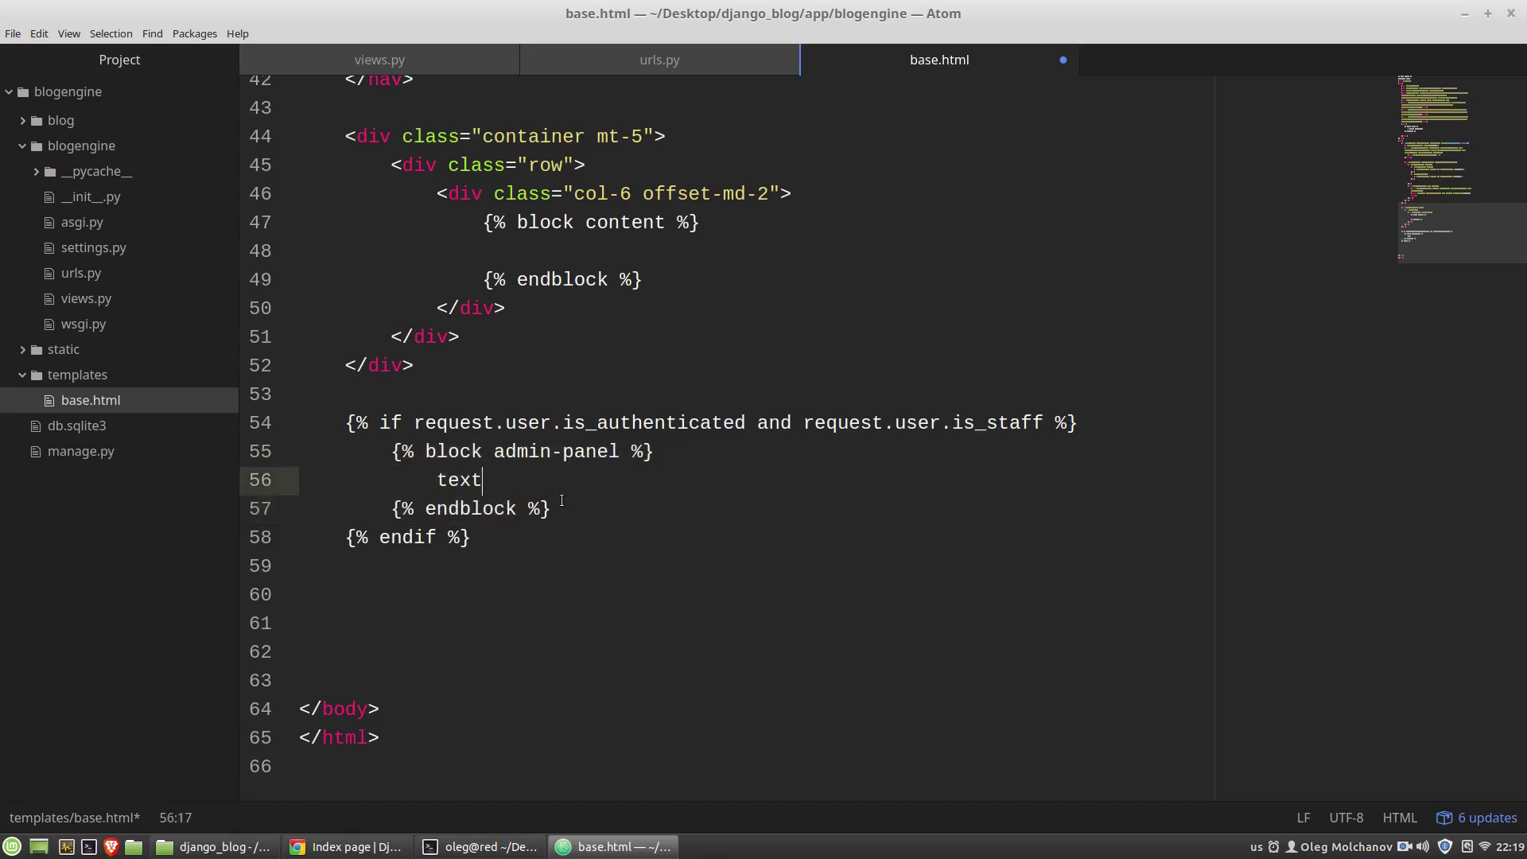
- Save base.html and reload the blog index page in Chrome
key("ctrl+s")
key("alt+Tab")
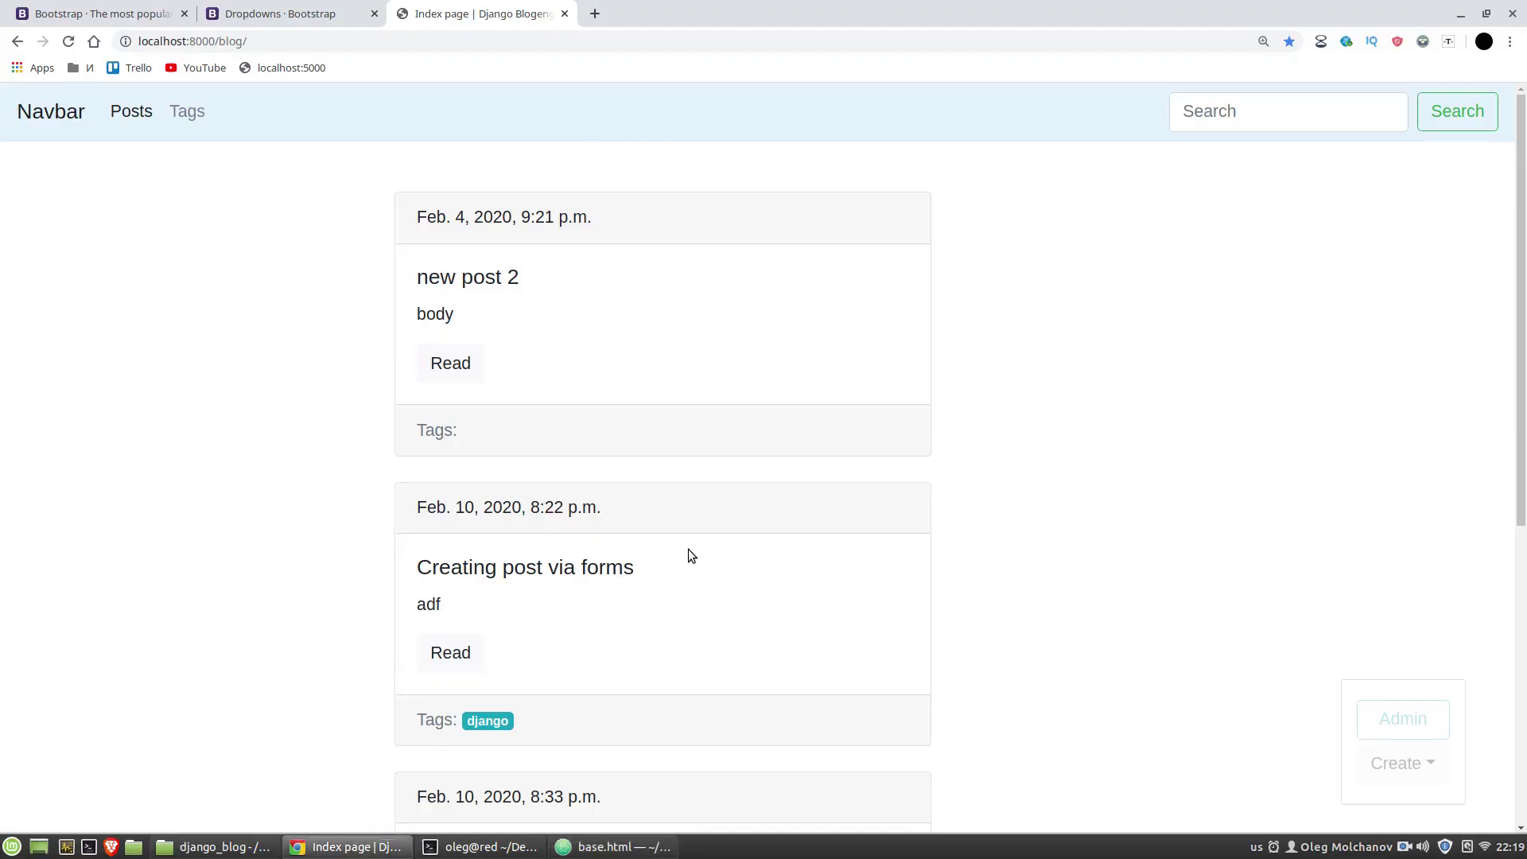
key("F5")
- Log out of the Django admin and return to localhost:8000/blog/
left_click(1401, 716)
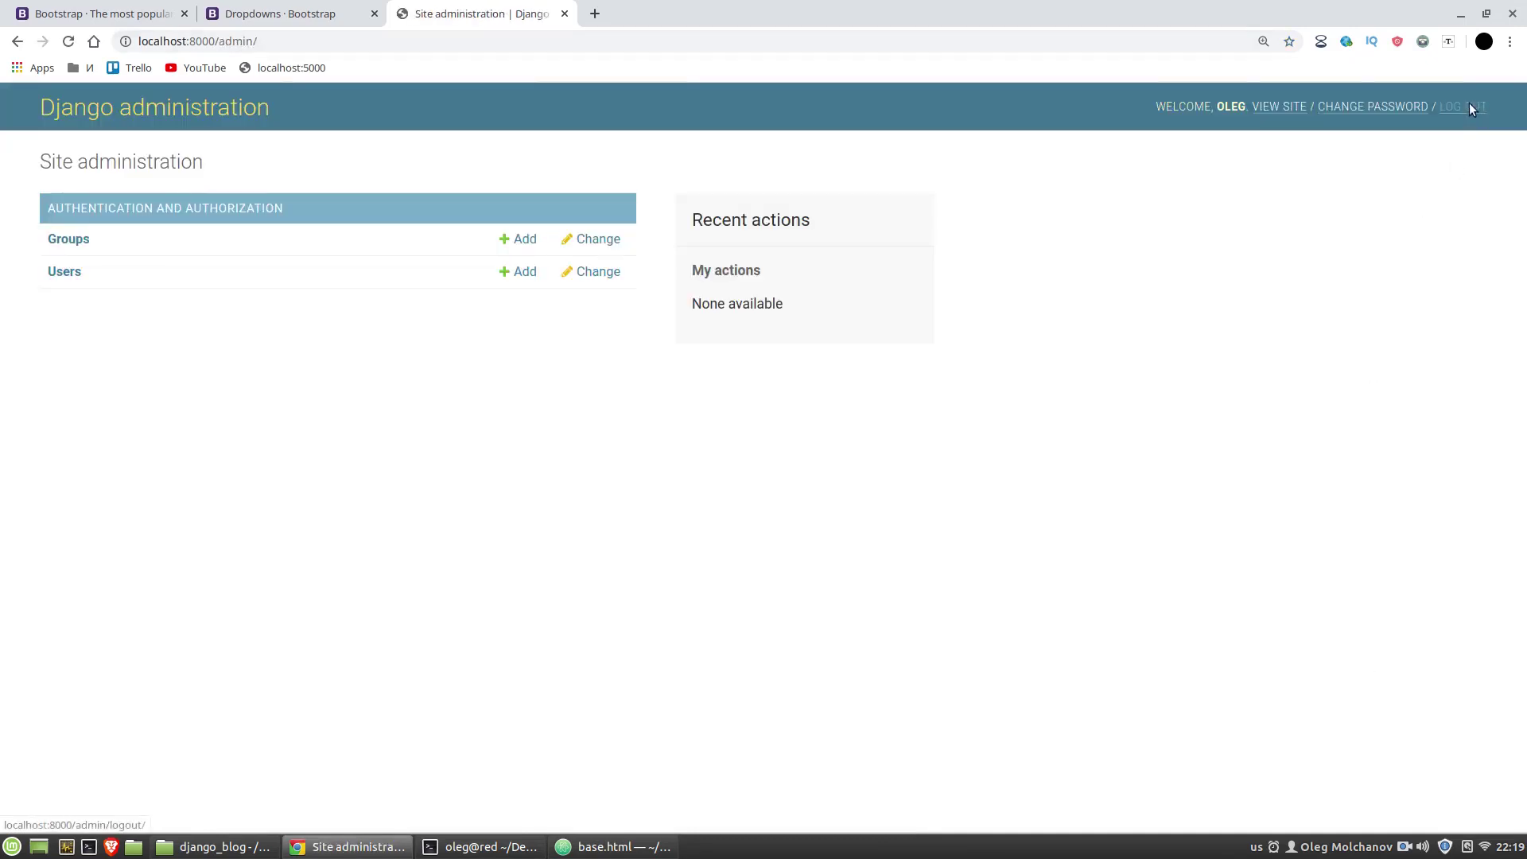
left_click(1469, 105)
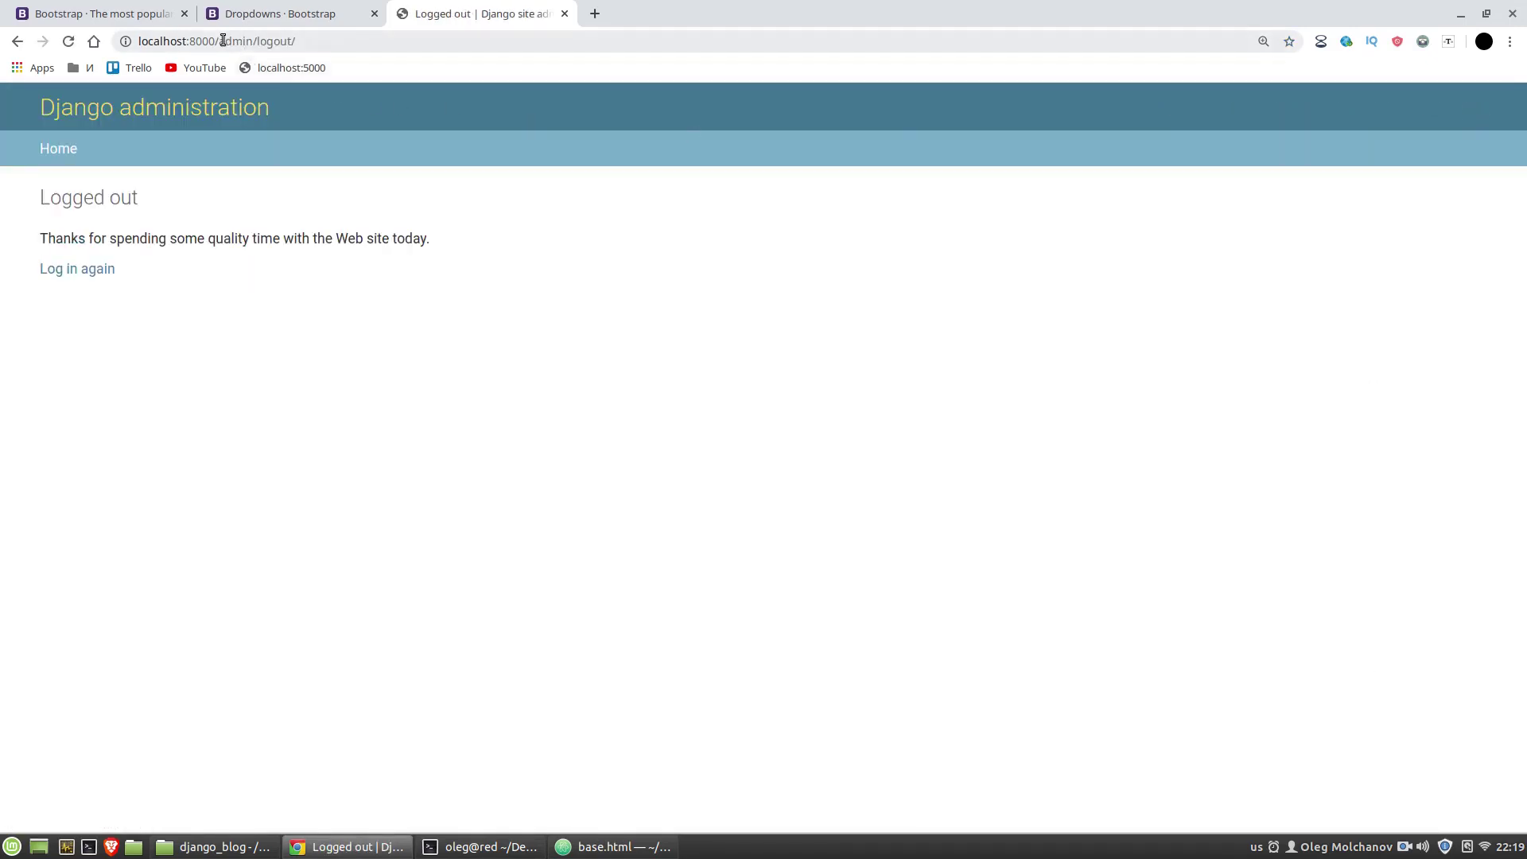
left_click_drag(221, 41, 440, 42)
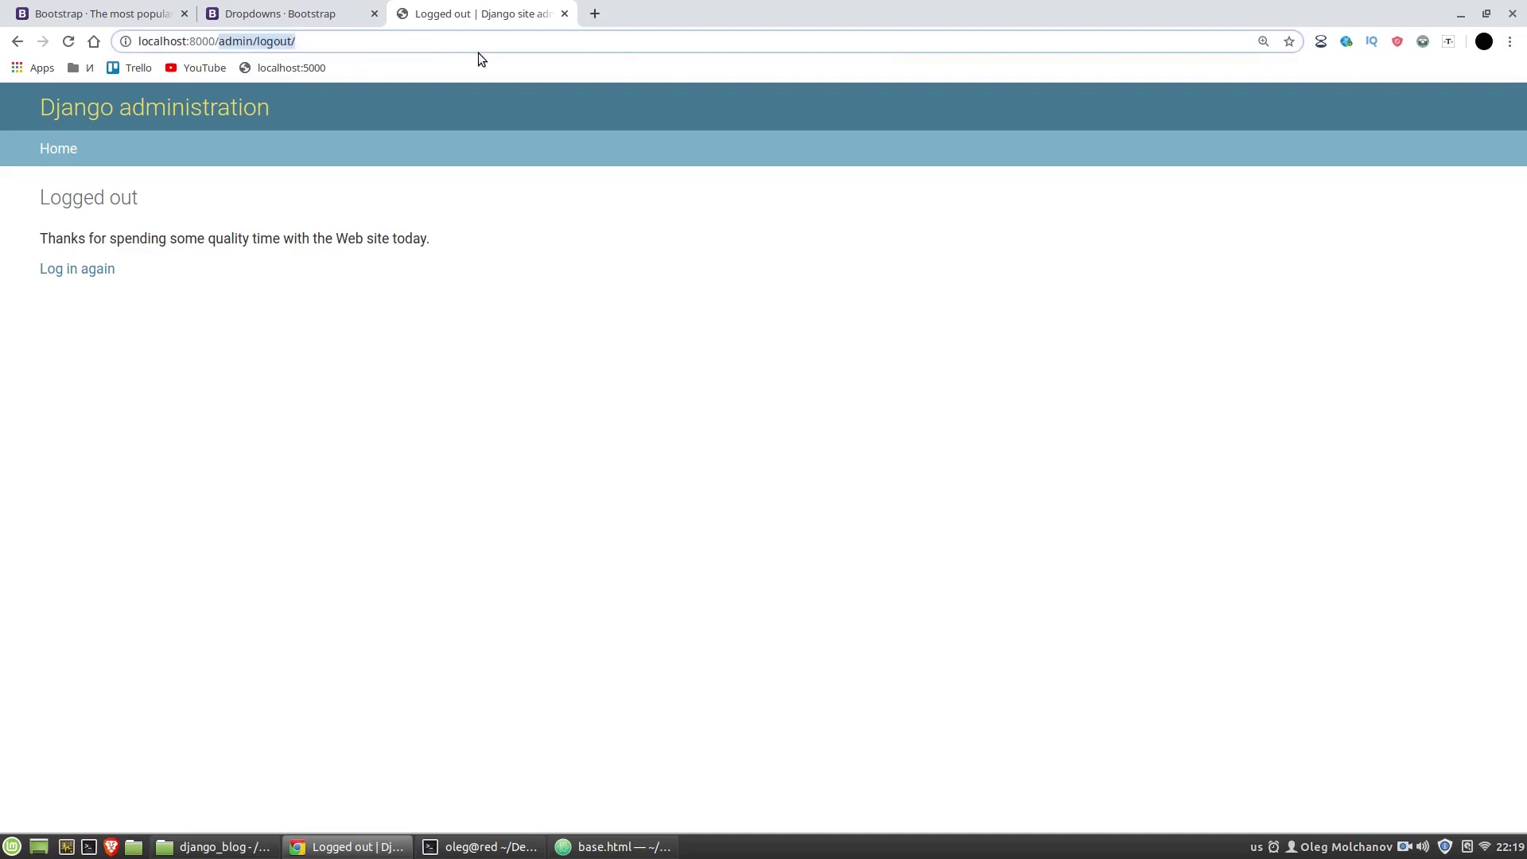
type("blog")
key("Return")
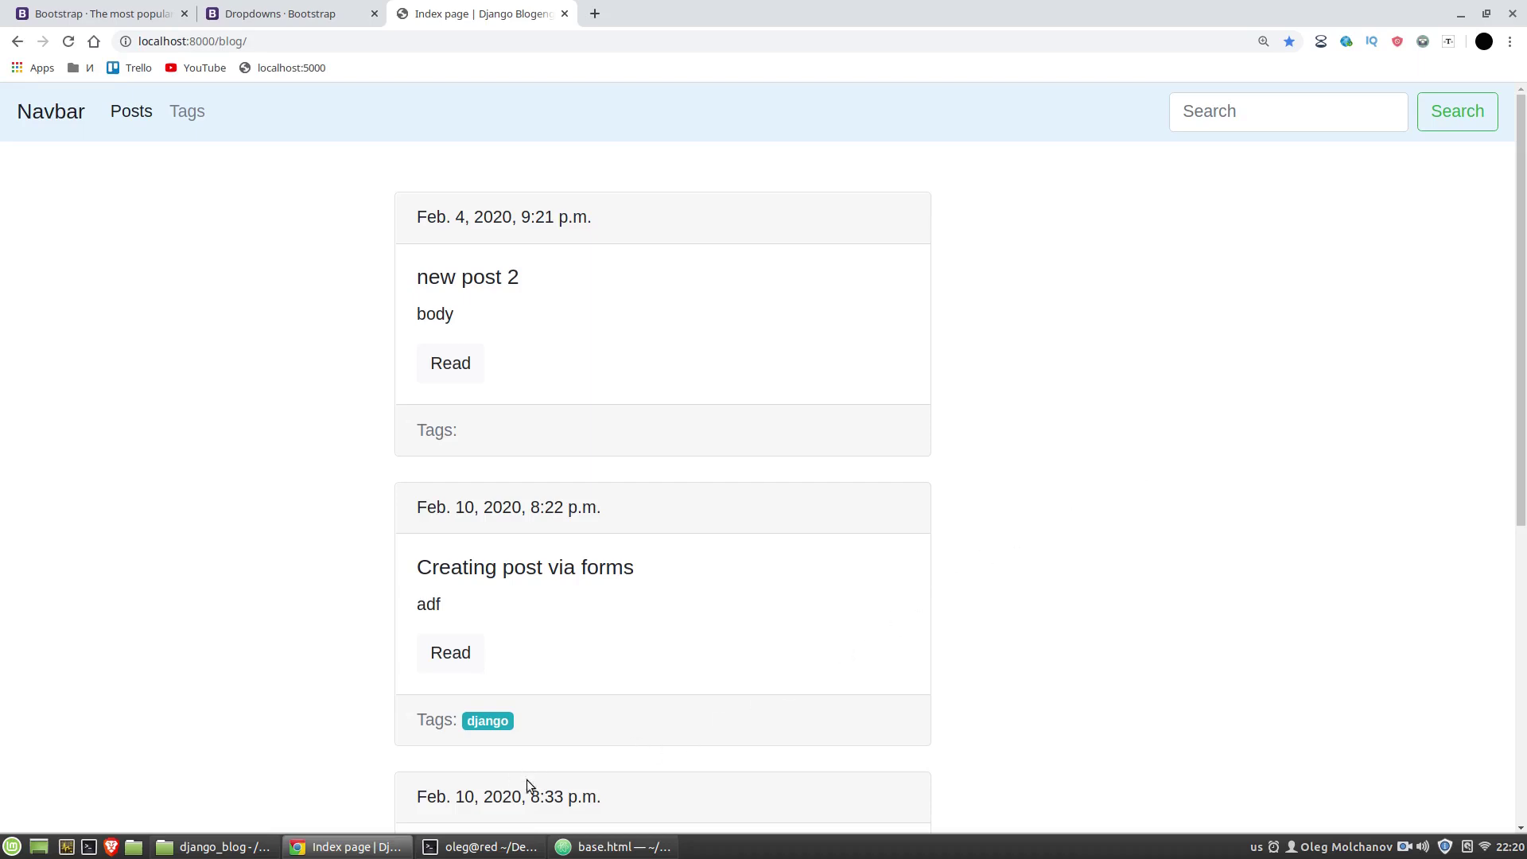
- Open the blog app's views.py and place the caret after its last import
left_click(604, 848)
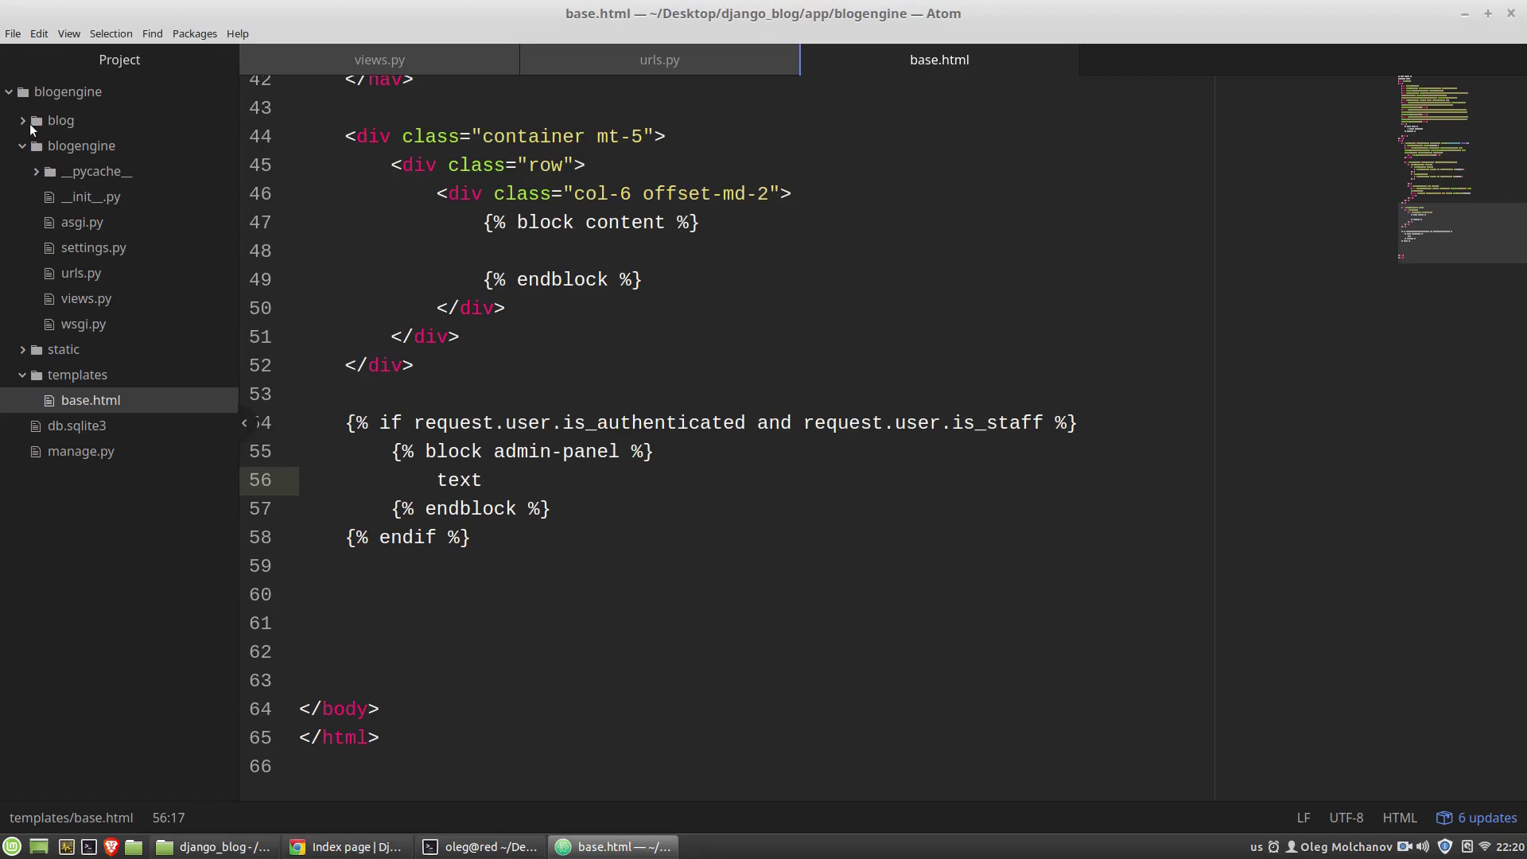
left_click(33, 125)
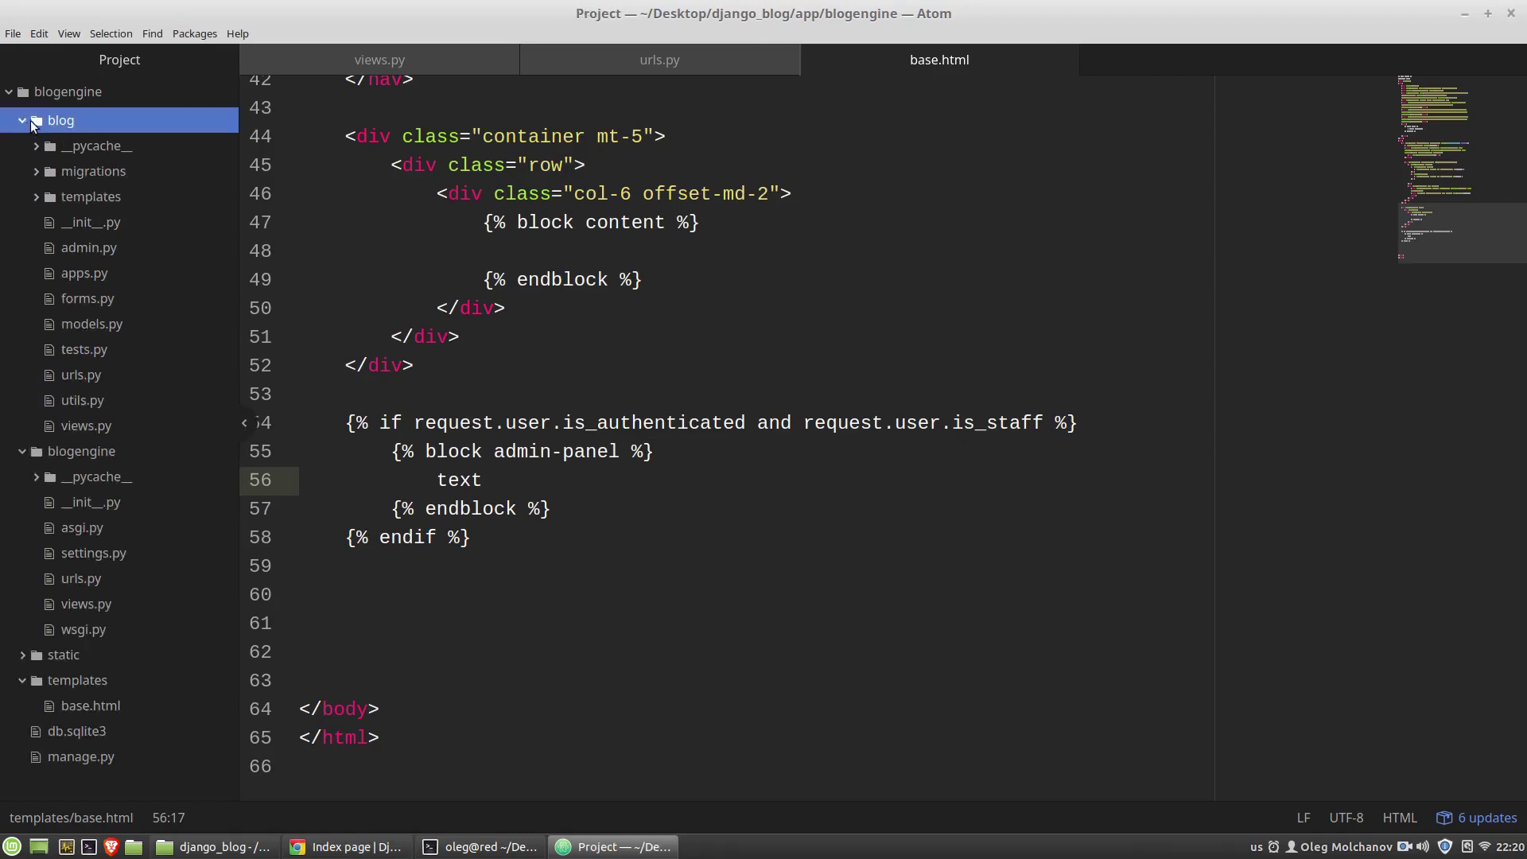
left_click(89, 427)
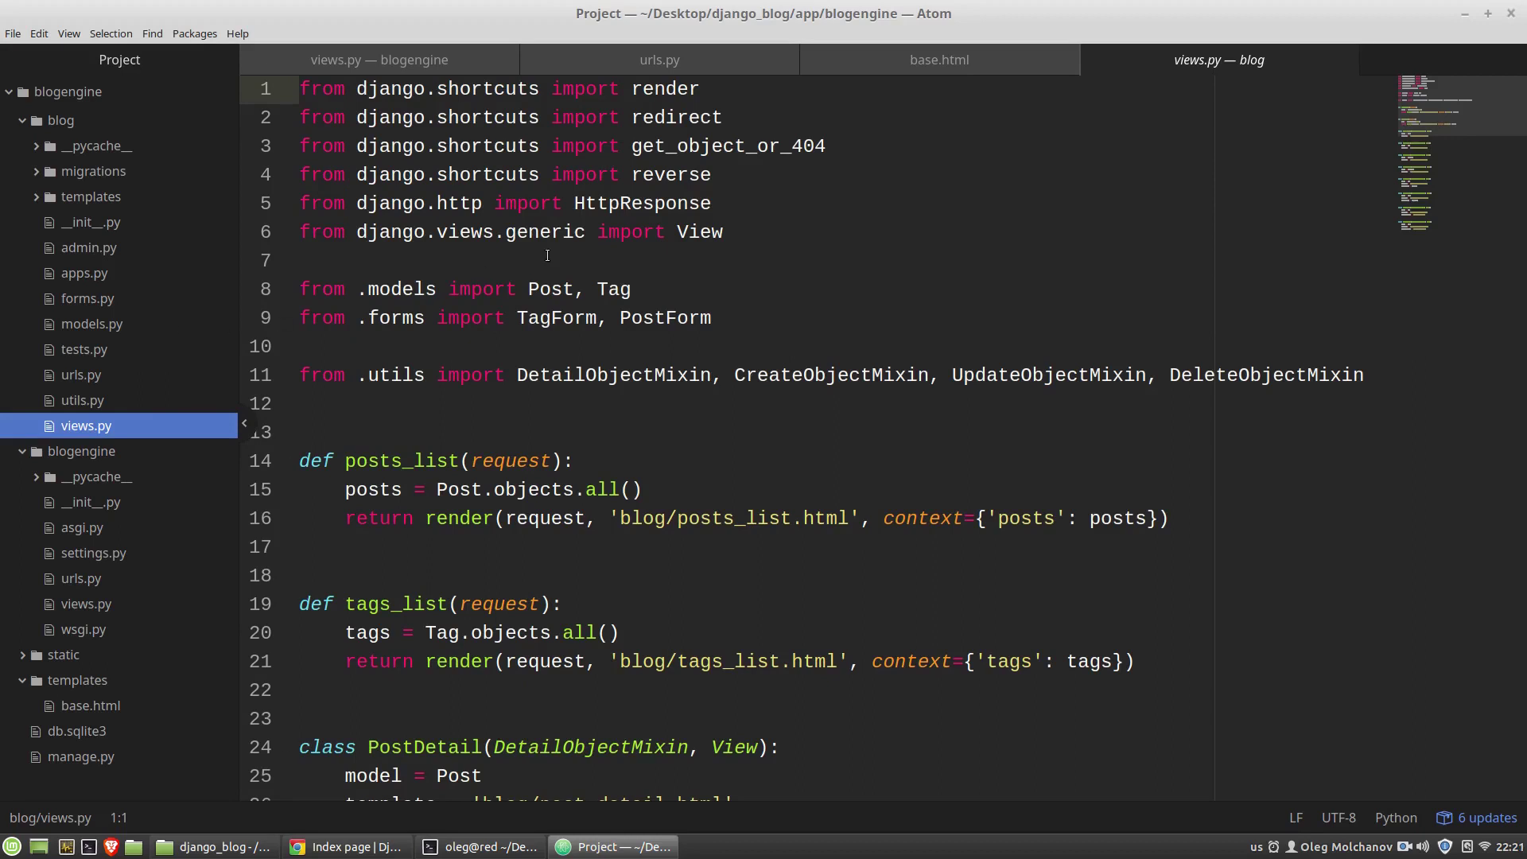
left_click(775, 230)
- Start a new line 8 for the LoginRequiredMixin import
key("Return")
key("Return")
type("from django.cont")
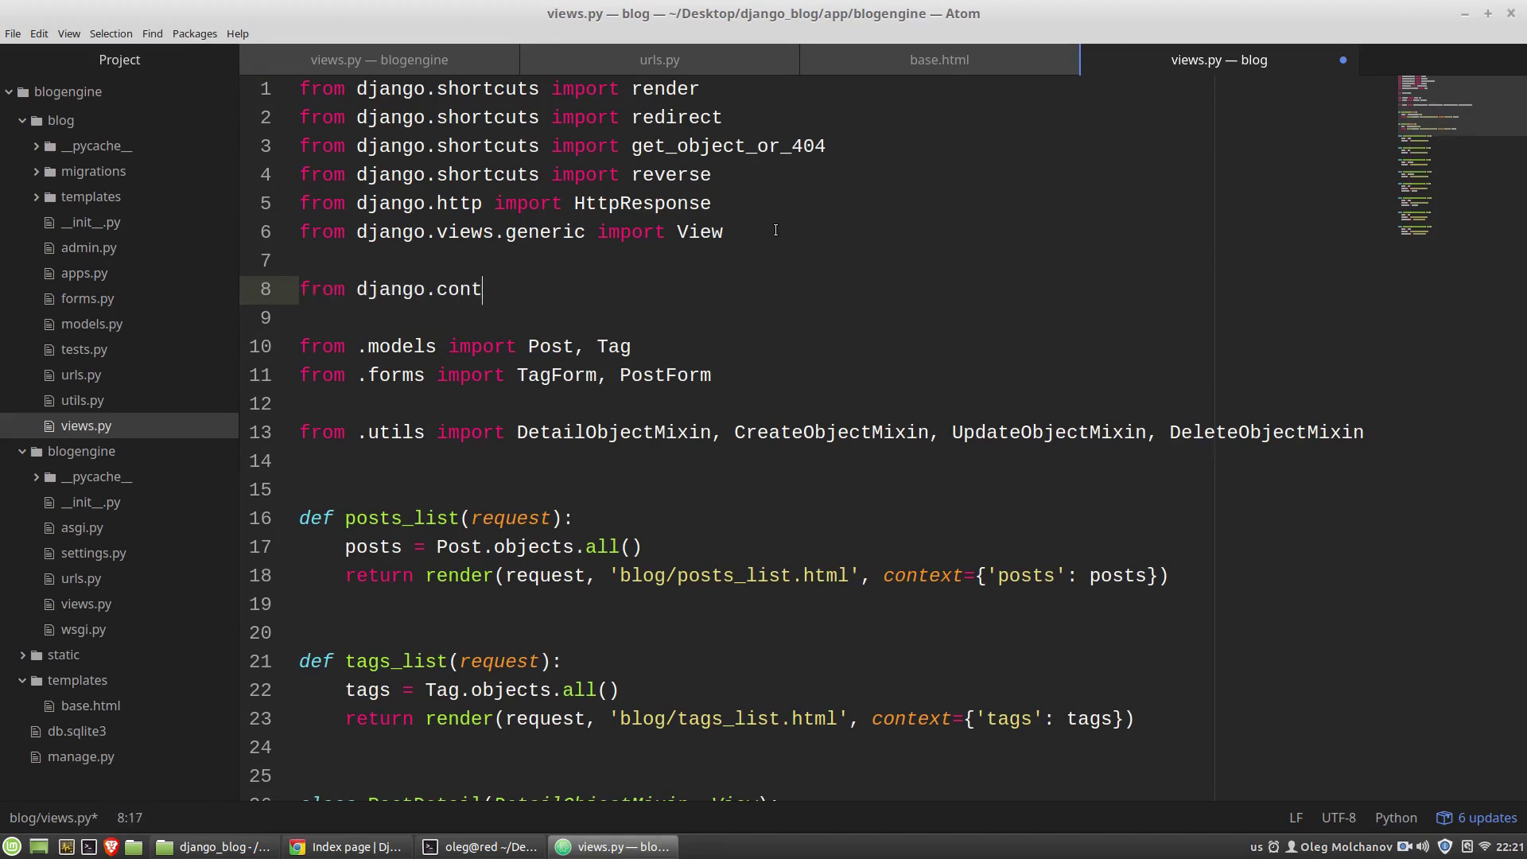
type("rib.auth.mixins ")
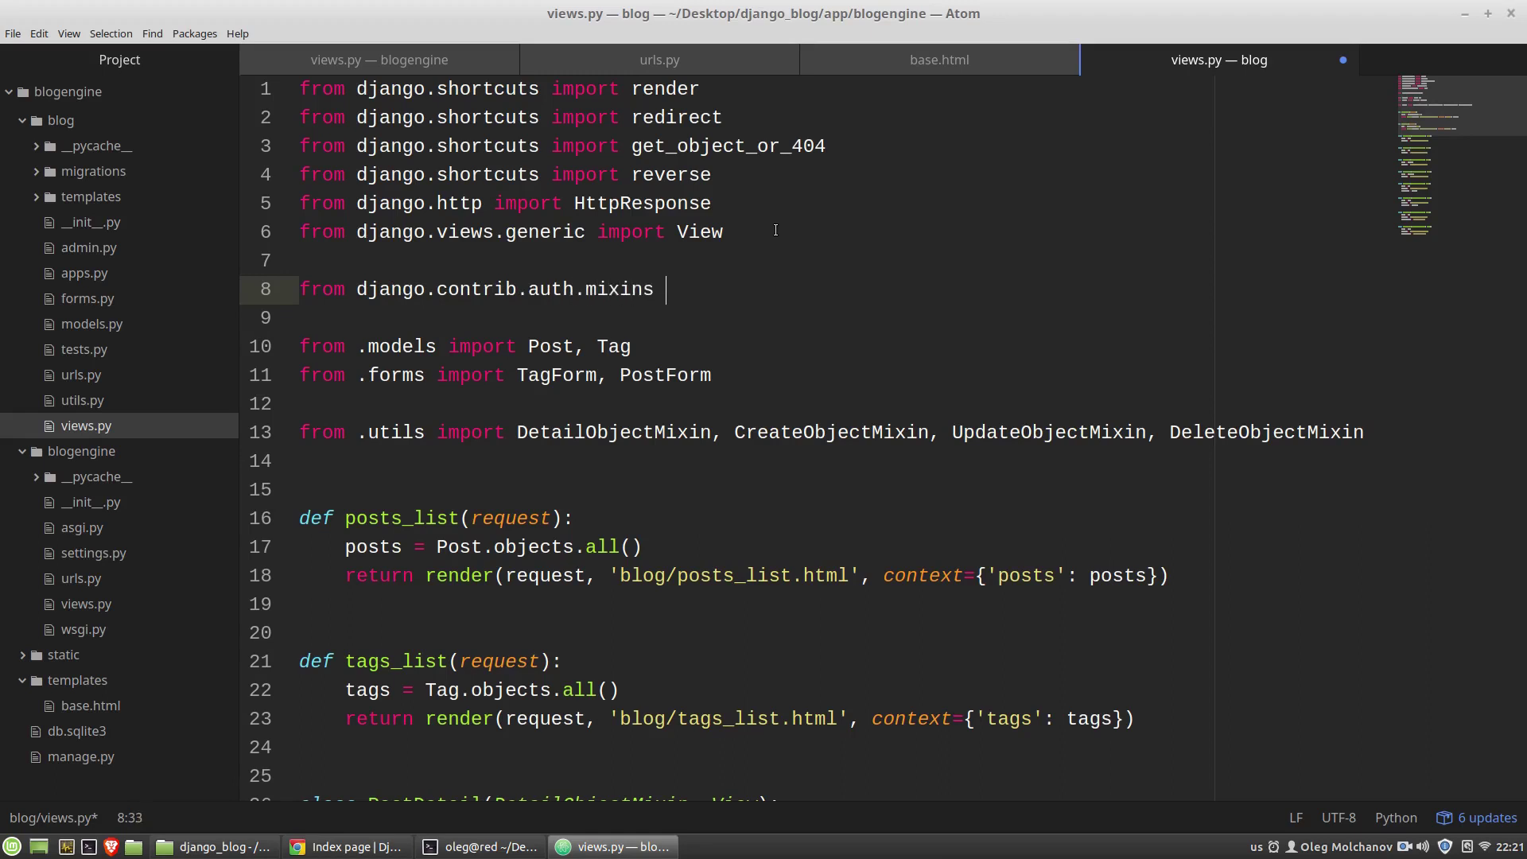
type("import Login")
type("RequiredMixin")
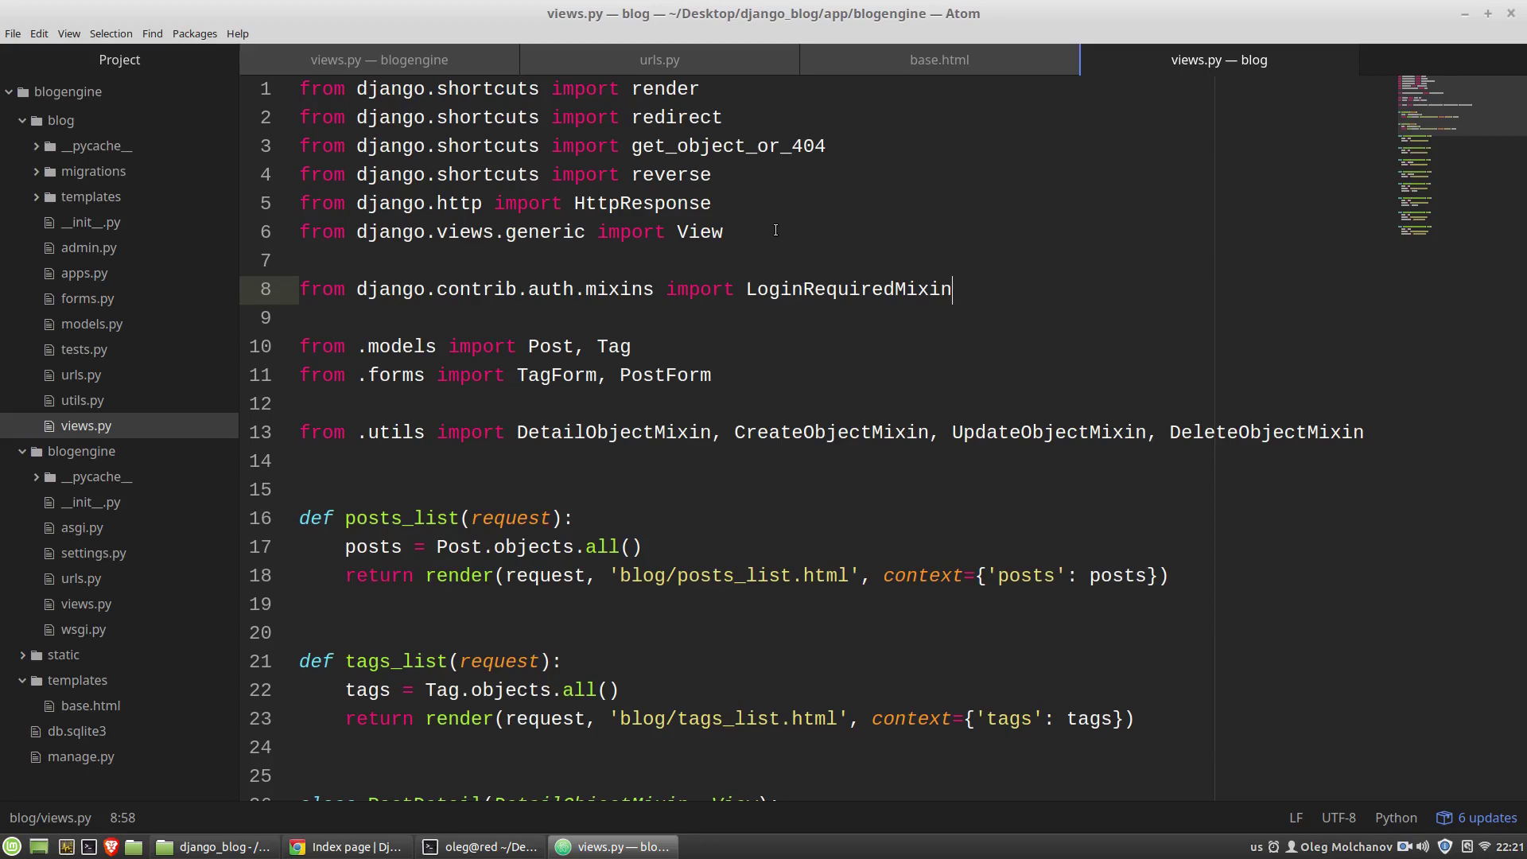
- Copy LoginRequiredMixin and paste it into PostCreate's and TagUpdate's parent classes
double_click(790, 289)
key("ctrl+c")
scroll(804, 316, "down", 2)
scroll(804, 315, "down", 3)
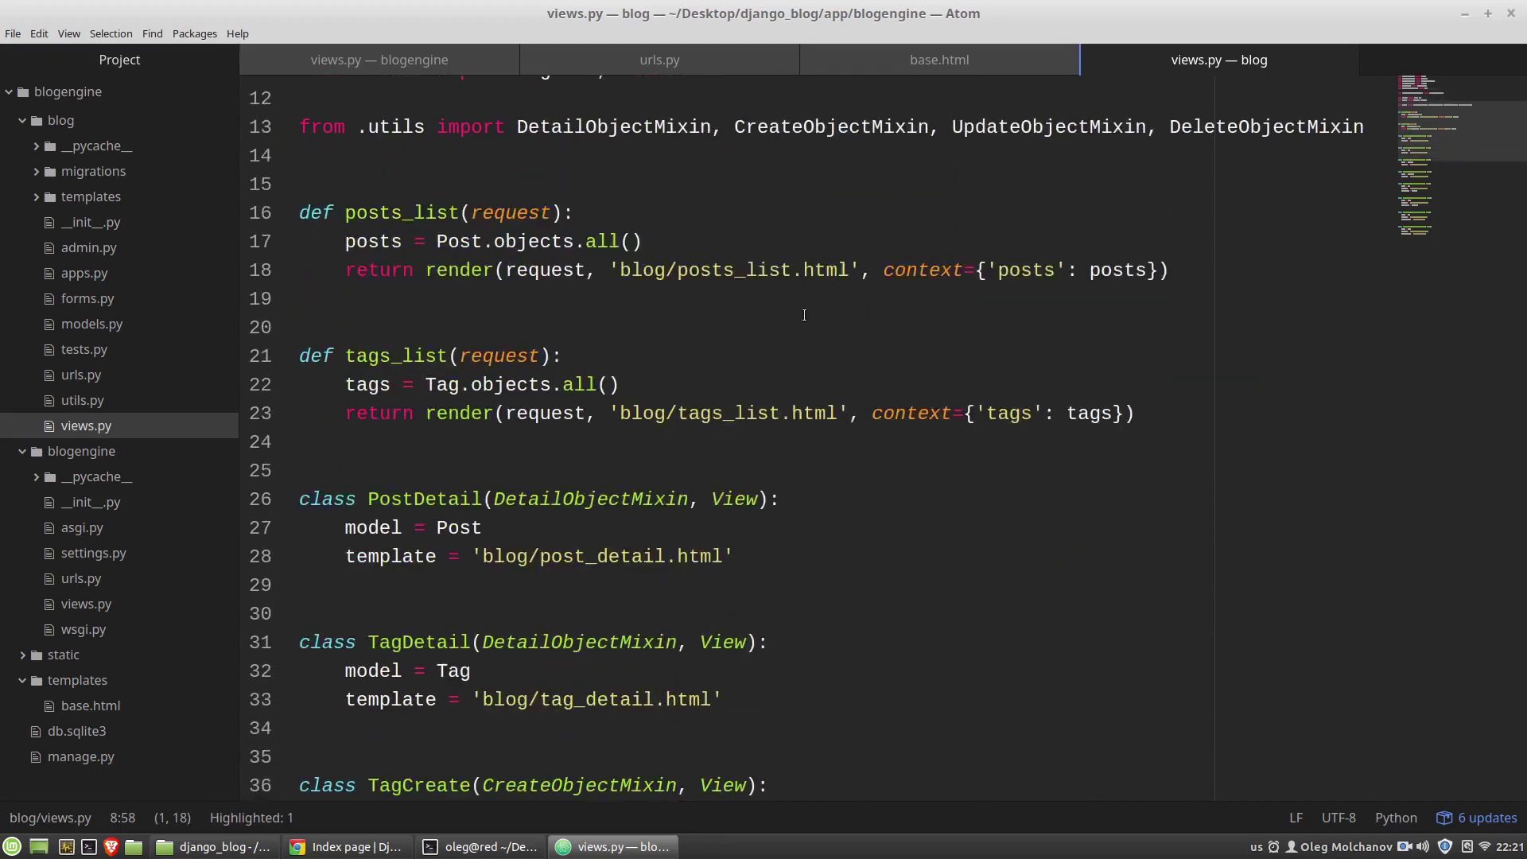
scroll(805, 315, "down", 1)
scroll(805, 315, "down", 1)
scroll(487, 394, "down", 2)
scroll(487, 393, "down", 1)
scroll(488, 394, "down", 1)
left_click(483, 366)
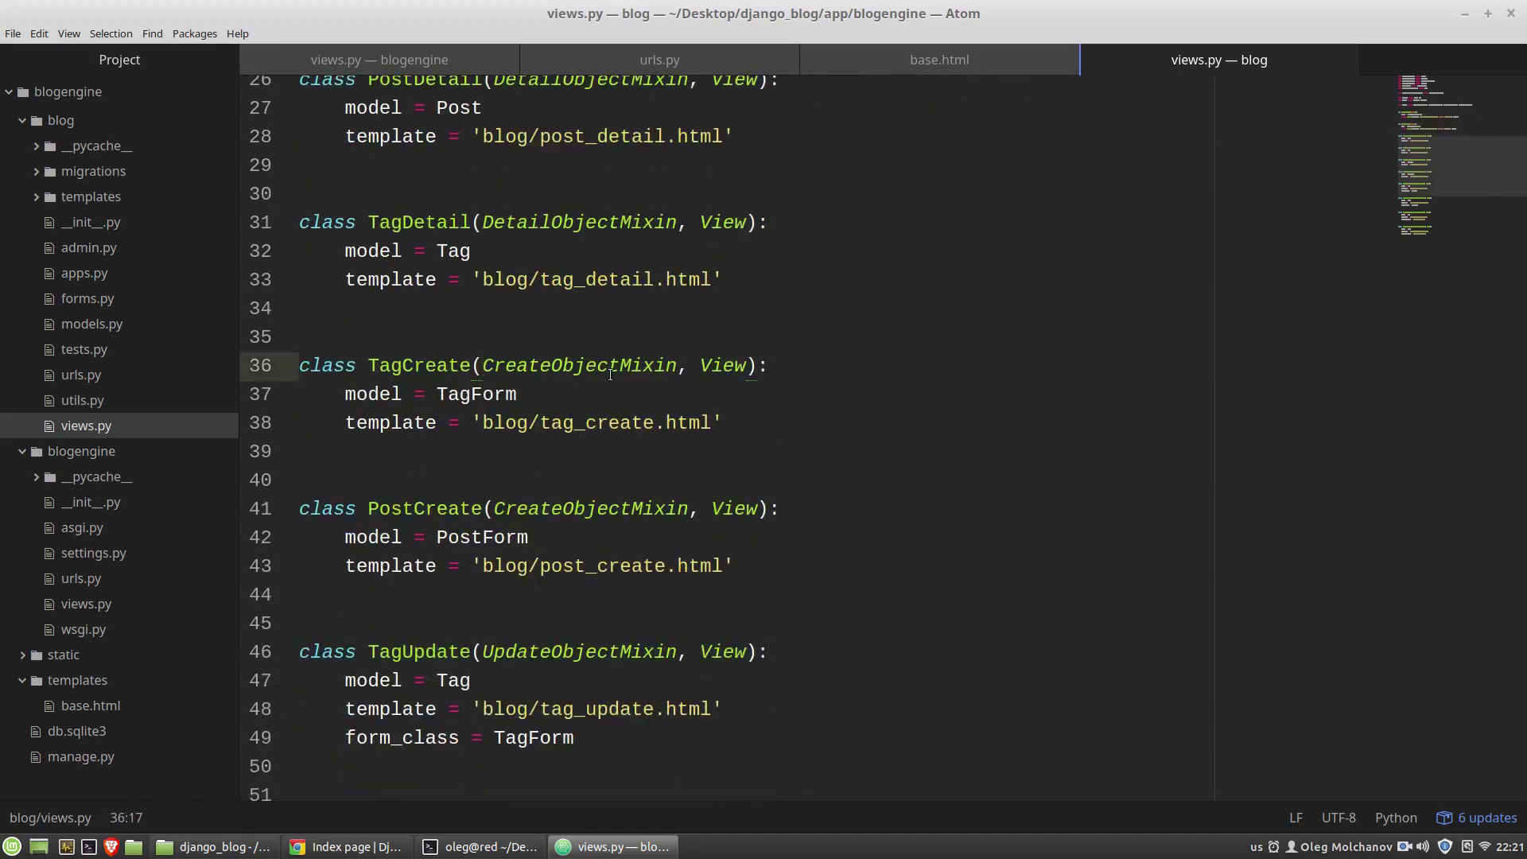
type("LoginRequiredMixin")
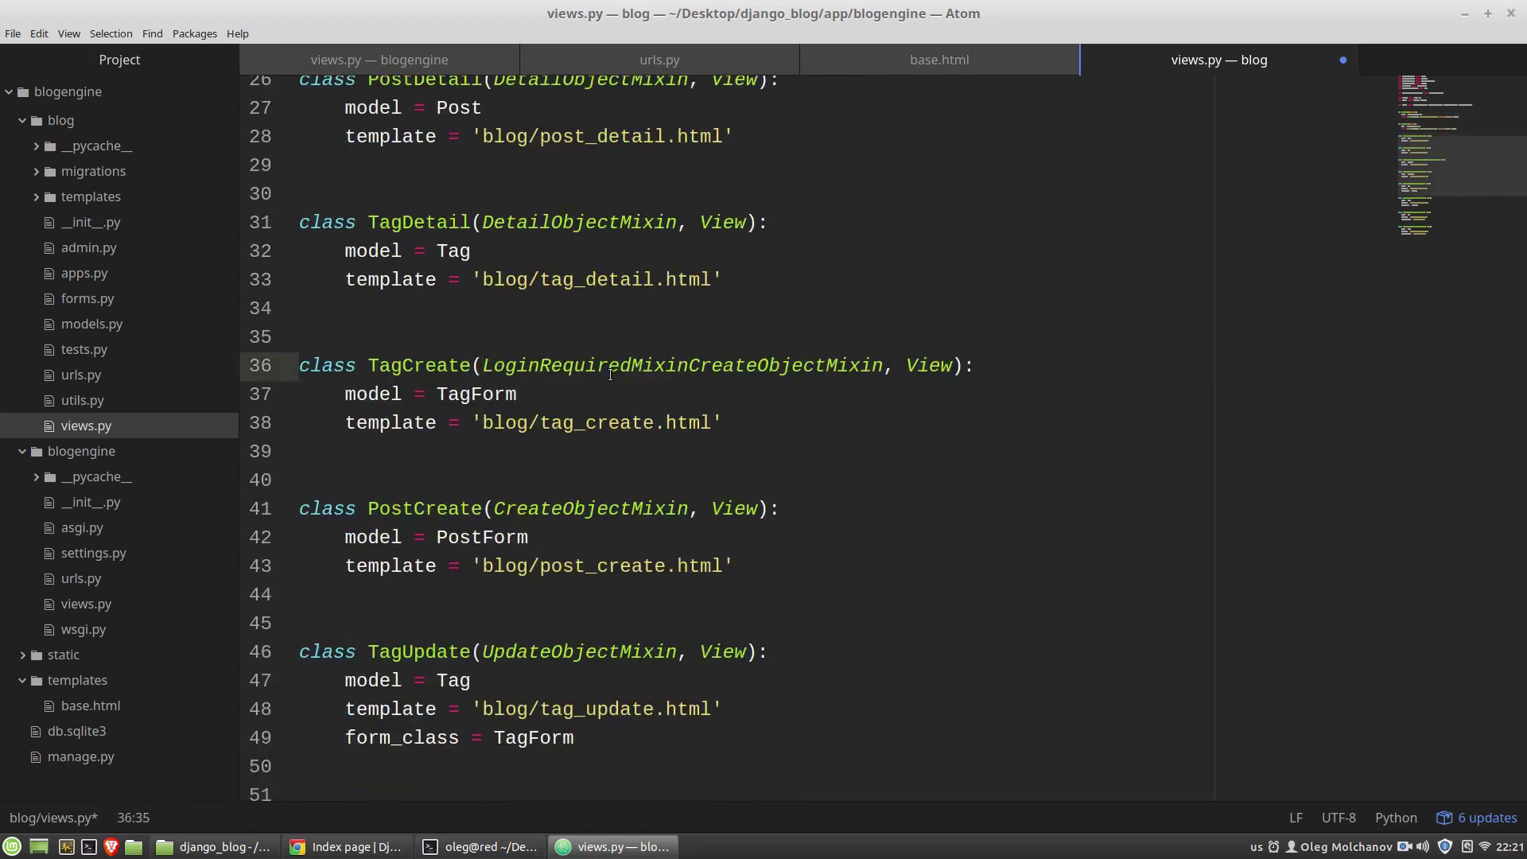
type(",")
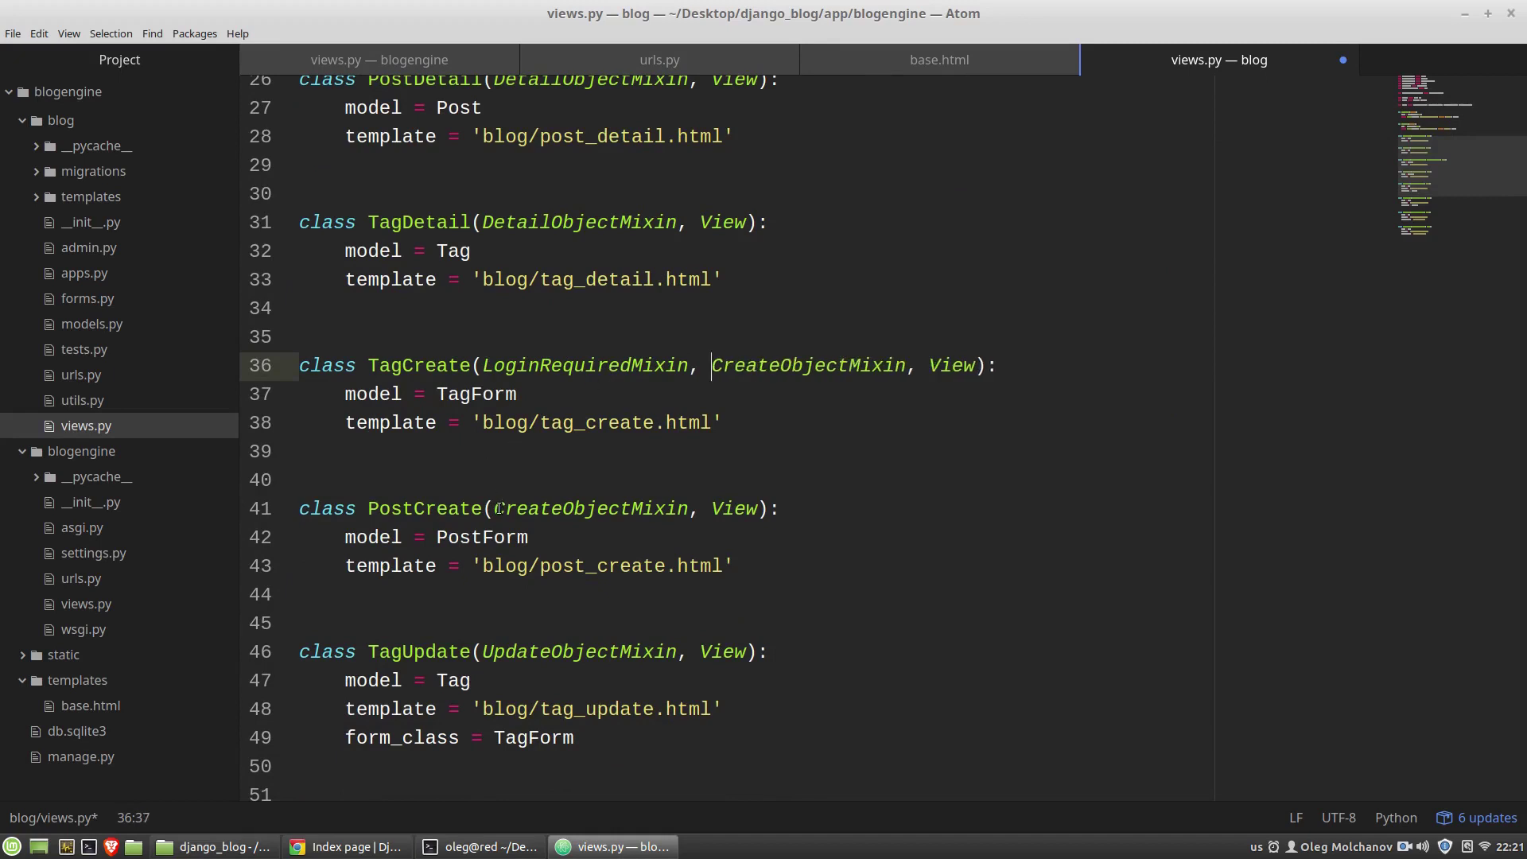
left_click(494, 508)
key("ctrl+v")
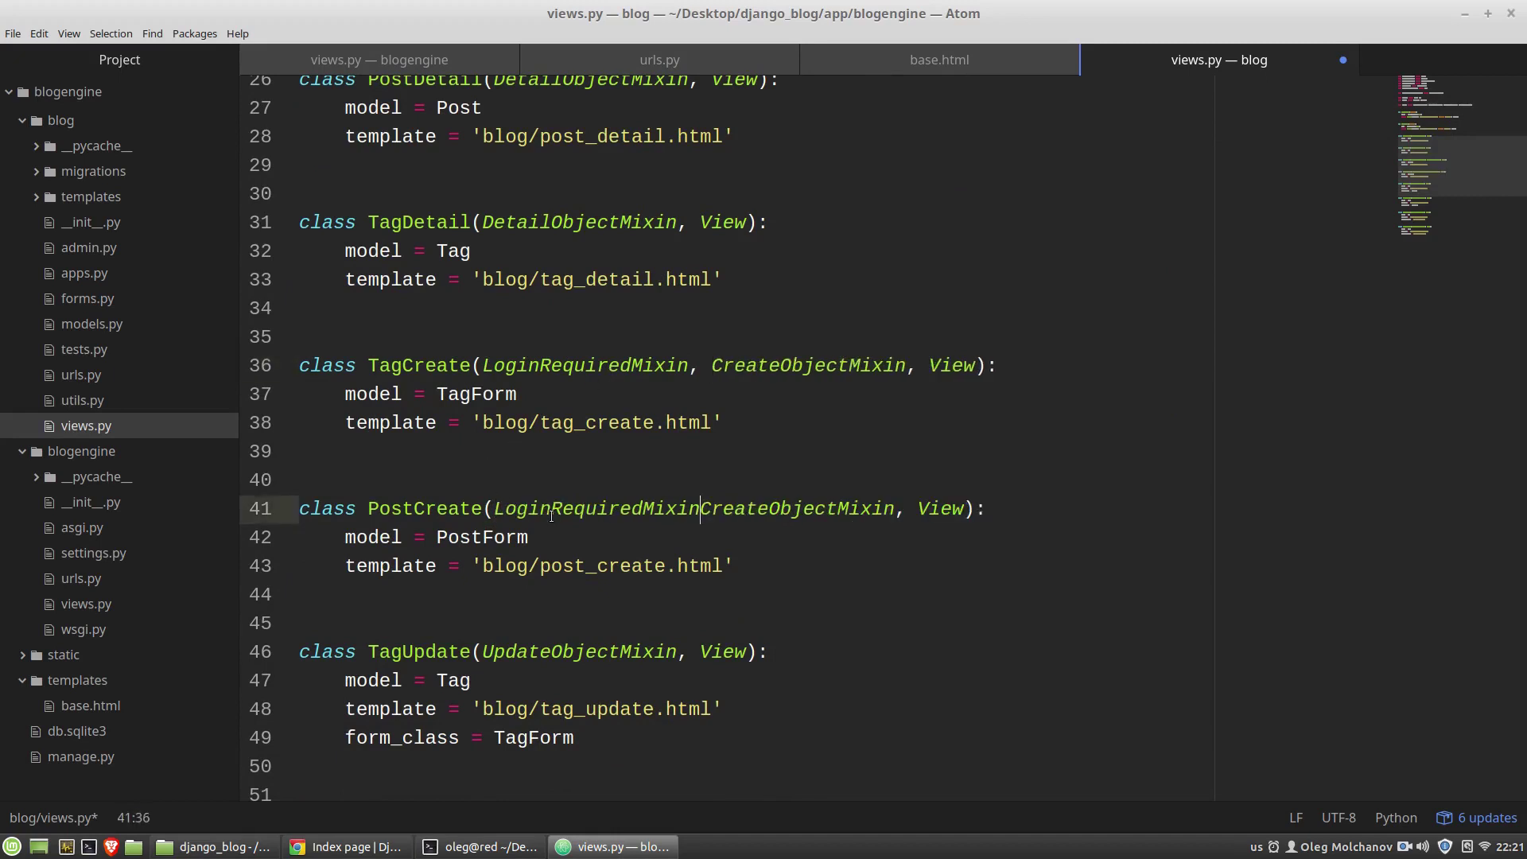
type(",")
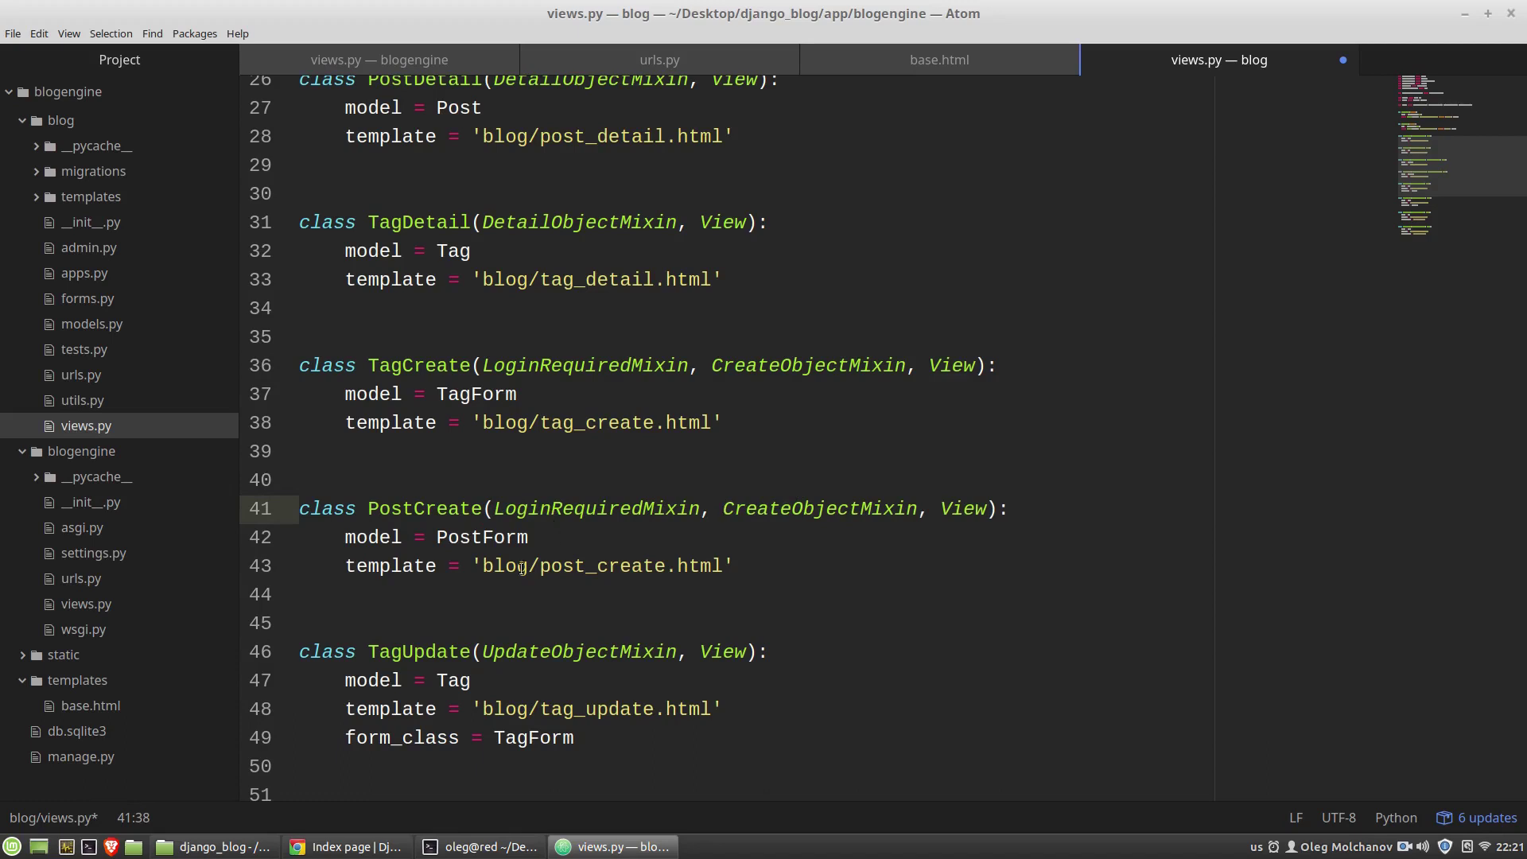
left_click(482, 652)
key("ctrl+v")
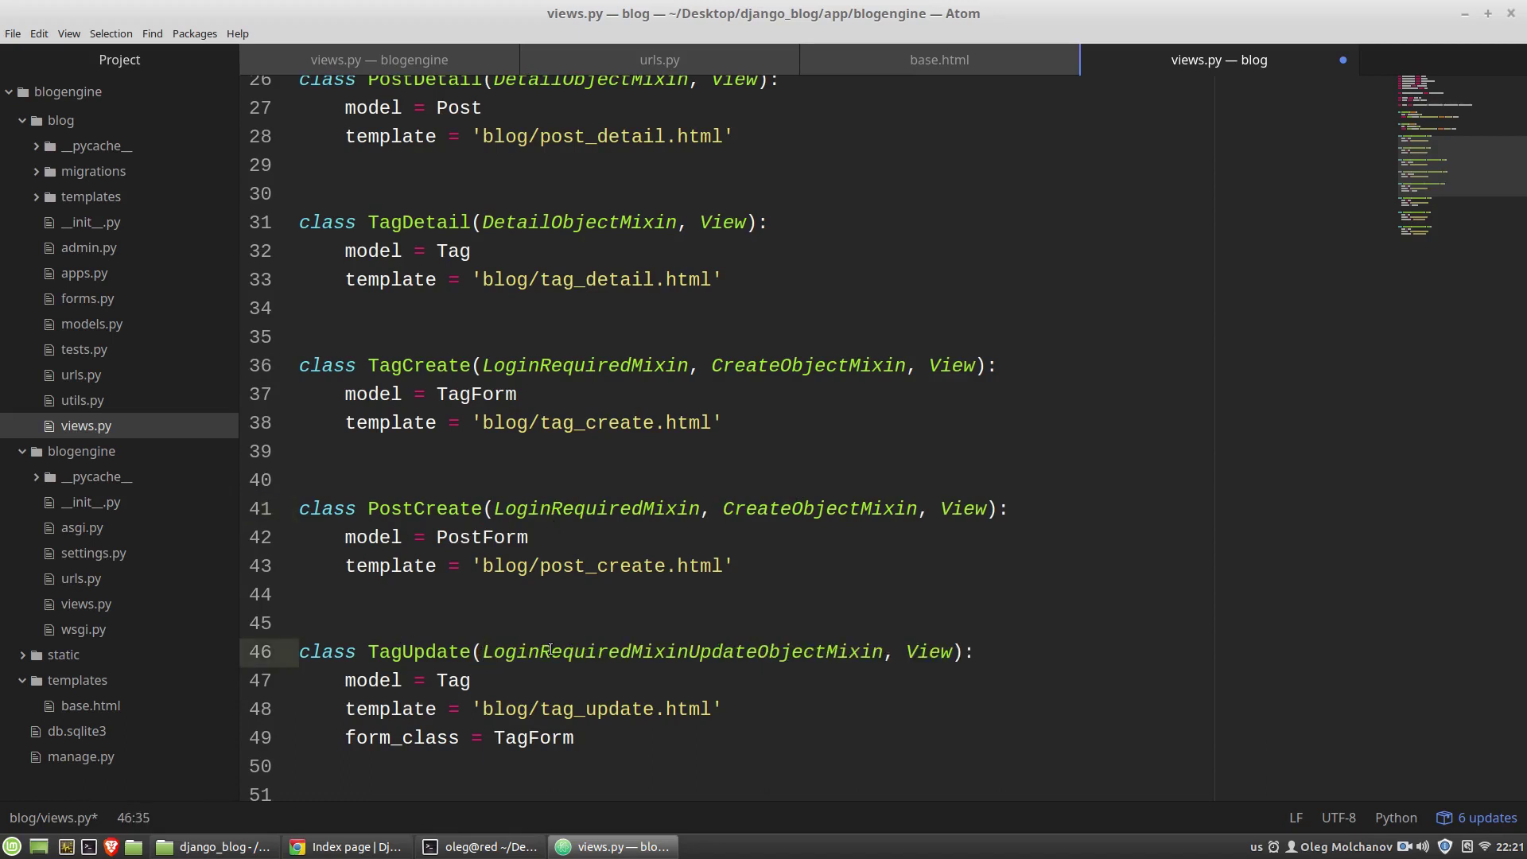
type(",")
scroll(487, 557, "down", 5)
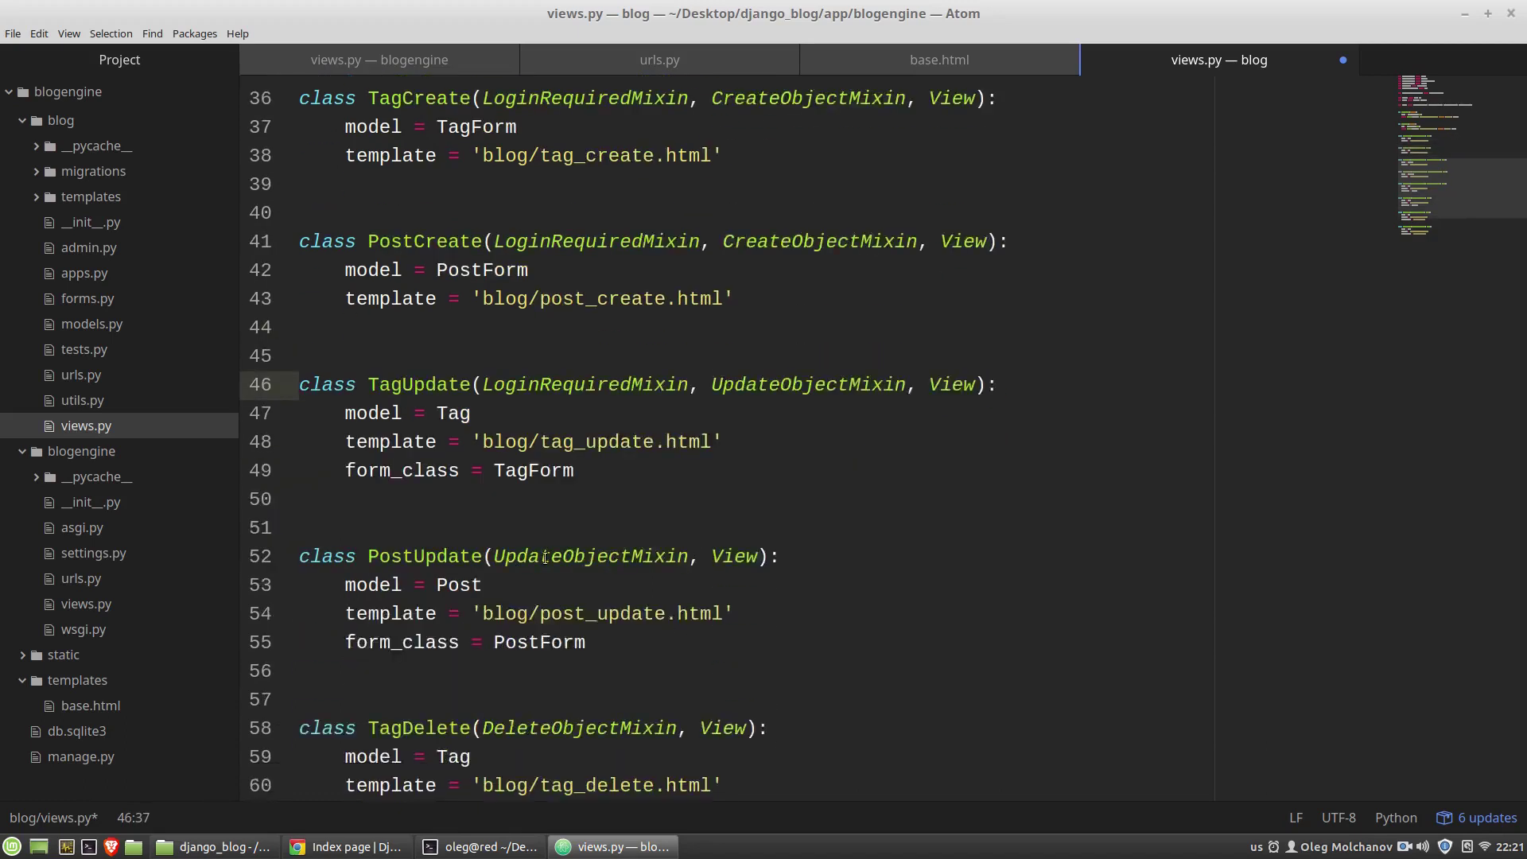
- Place multiple cursors in the PostUpdate, TagDelete and PostDelete parent class lists
left_click(495, 556)
scroll(534, 584, "down", 3)
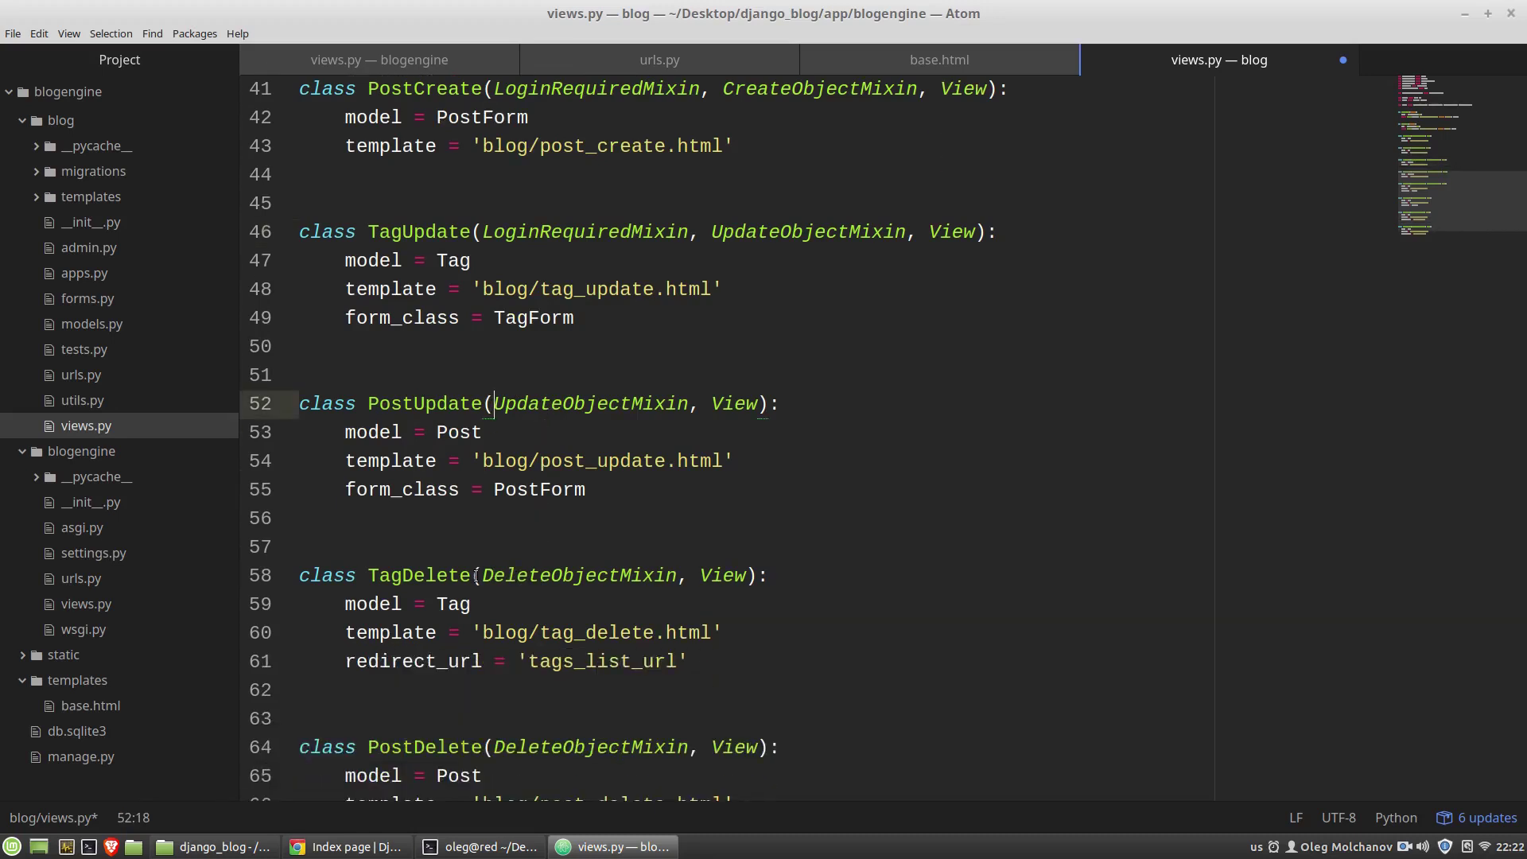
left_click(474, 576)
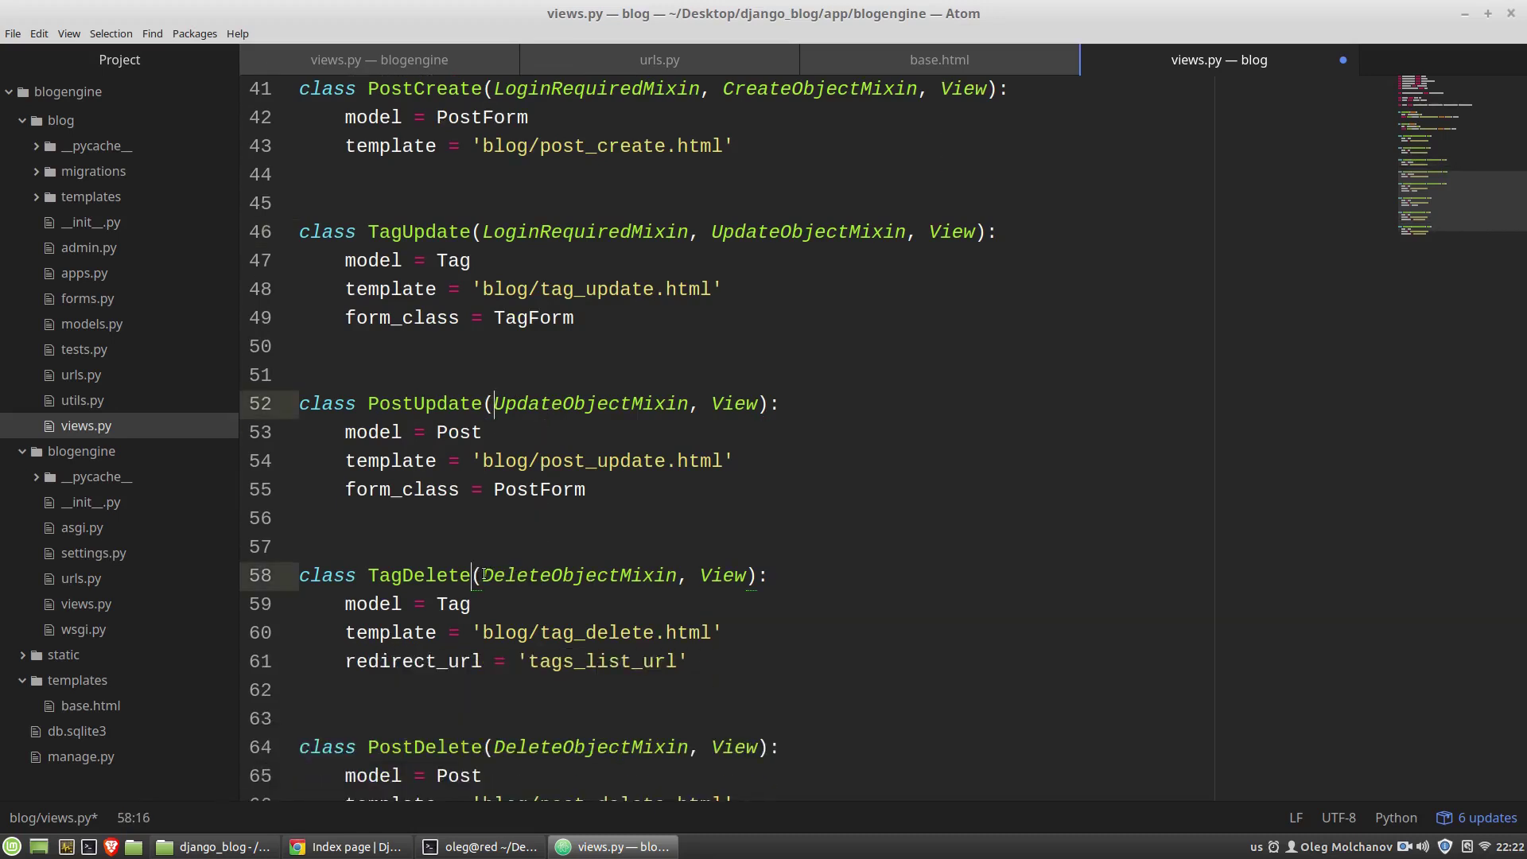
left_click(495, 404)
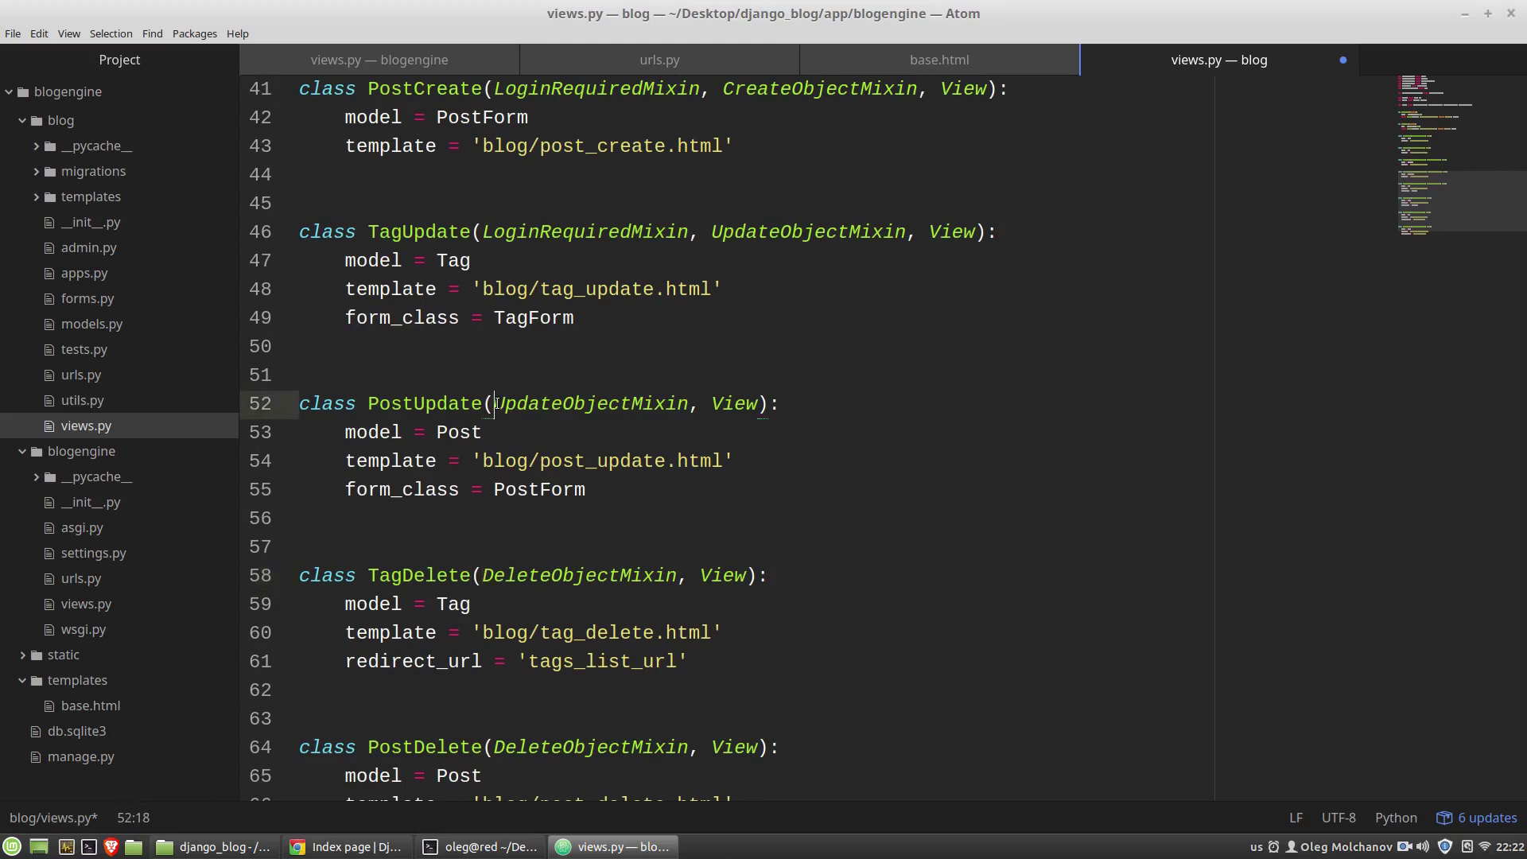
left_click(482, 576)
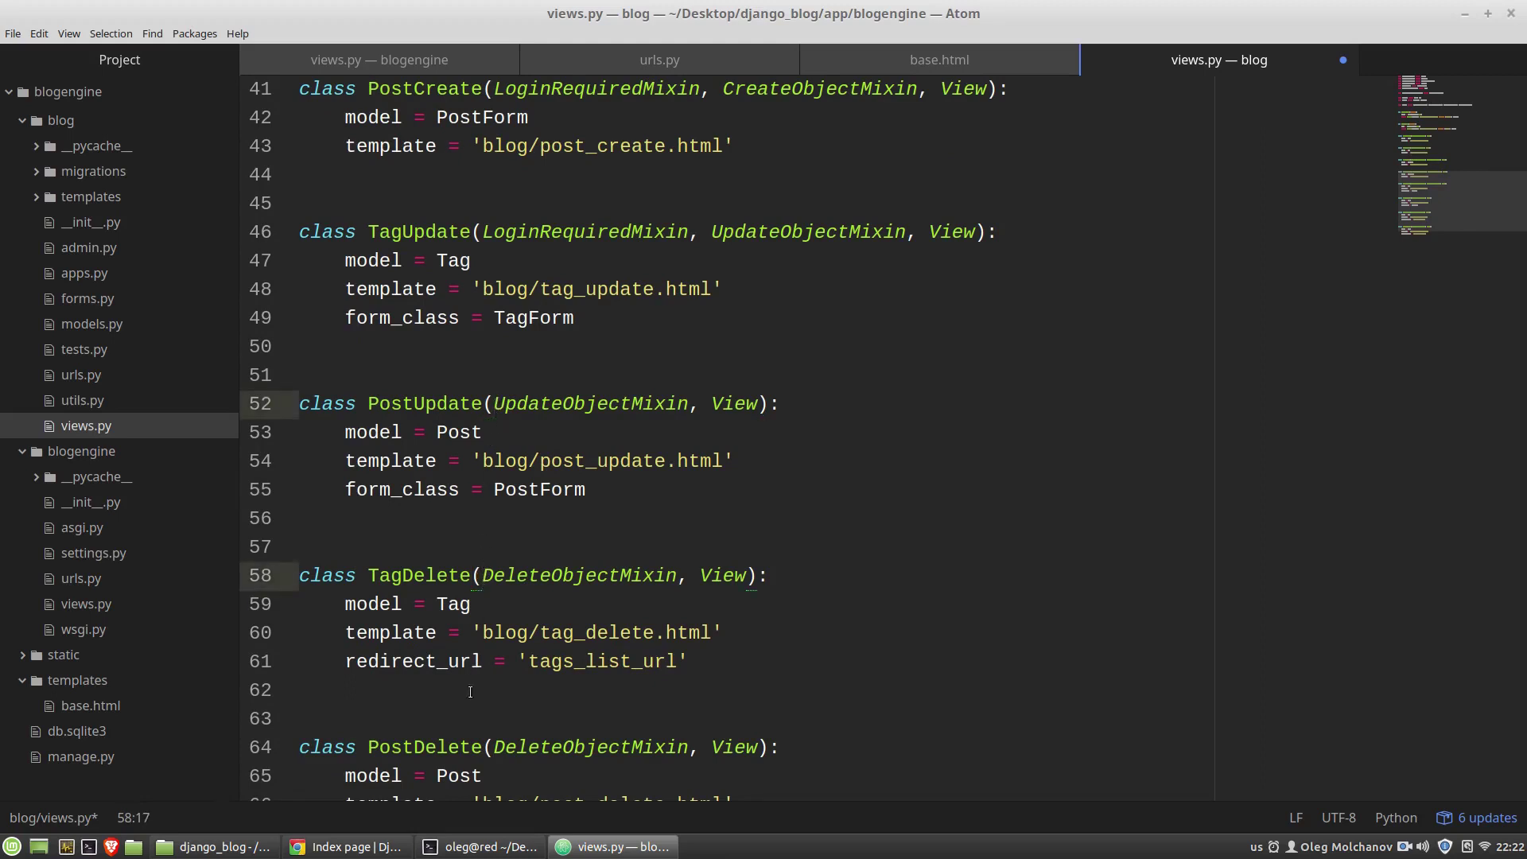
left_click(495, 747)
scroll(587, 675, "down", 3)
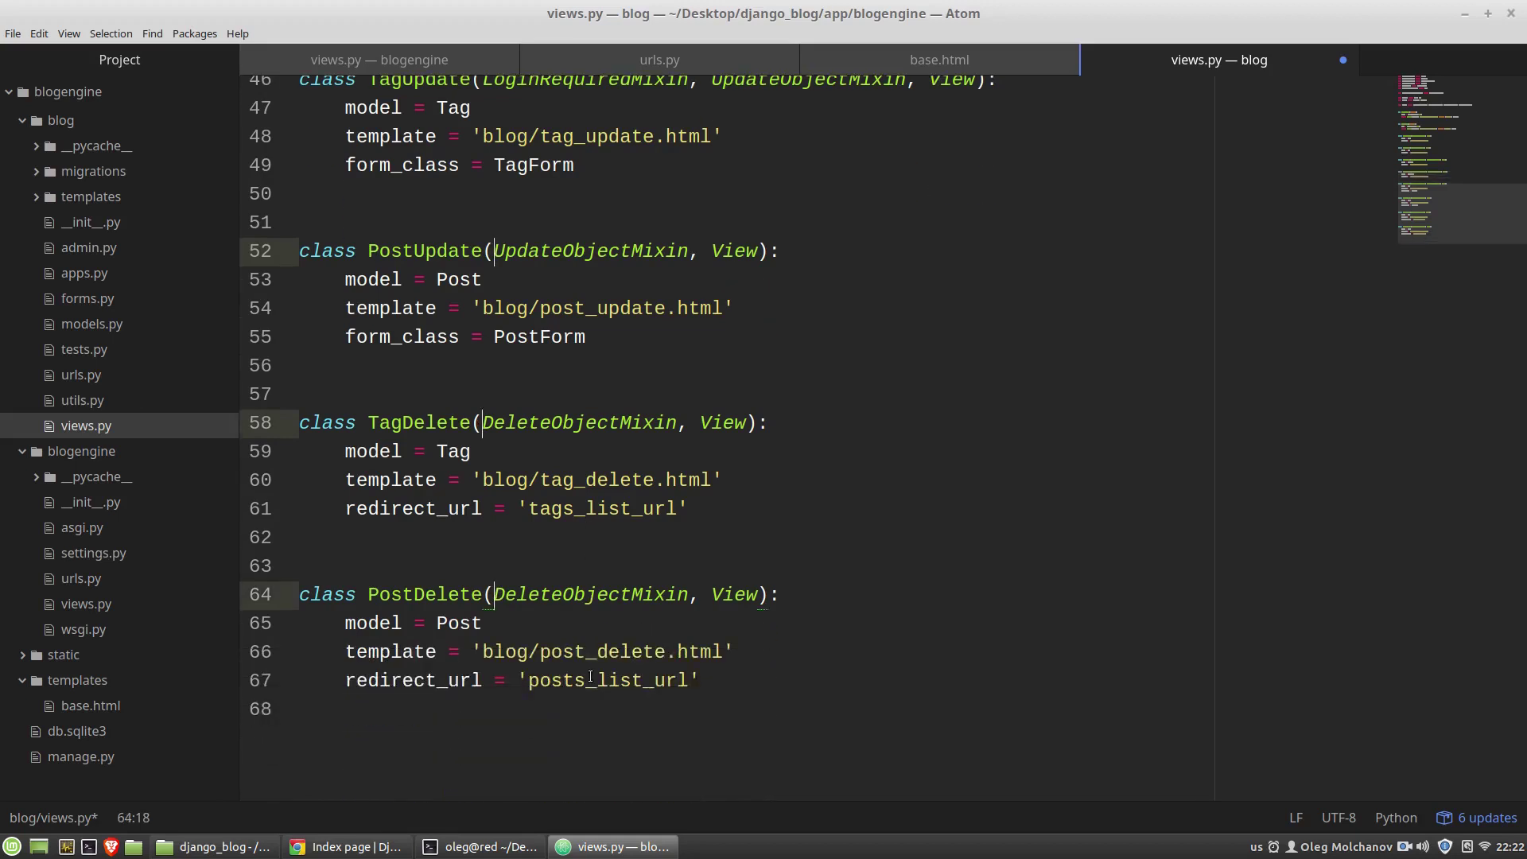
type("LoginRequiredMixin,")
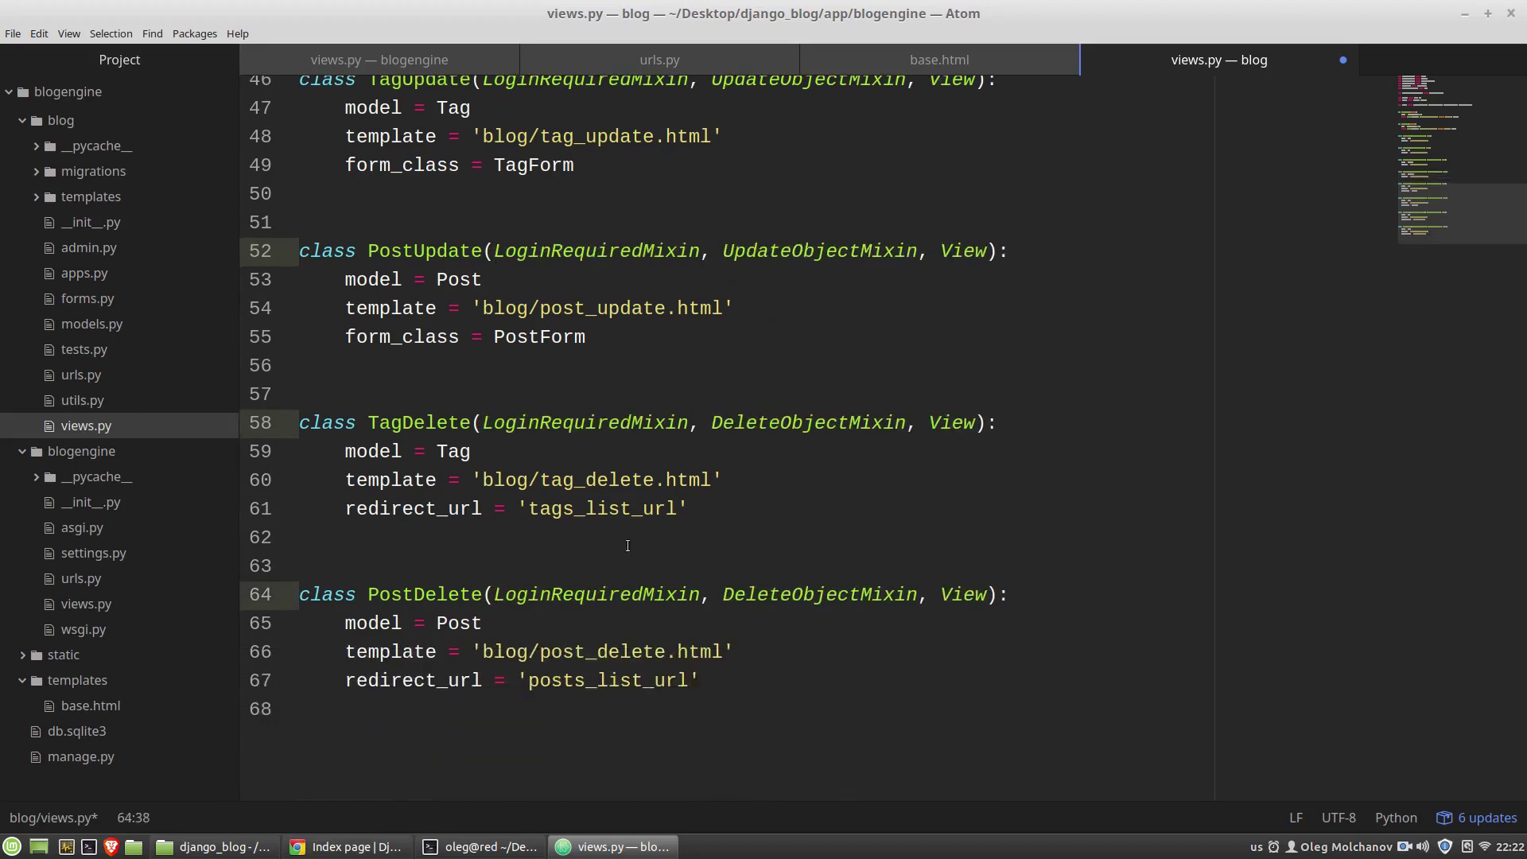
scroll(628, 546, "up", 4)
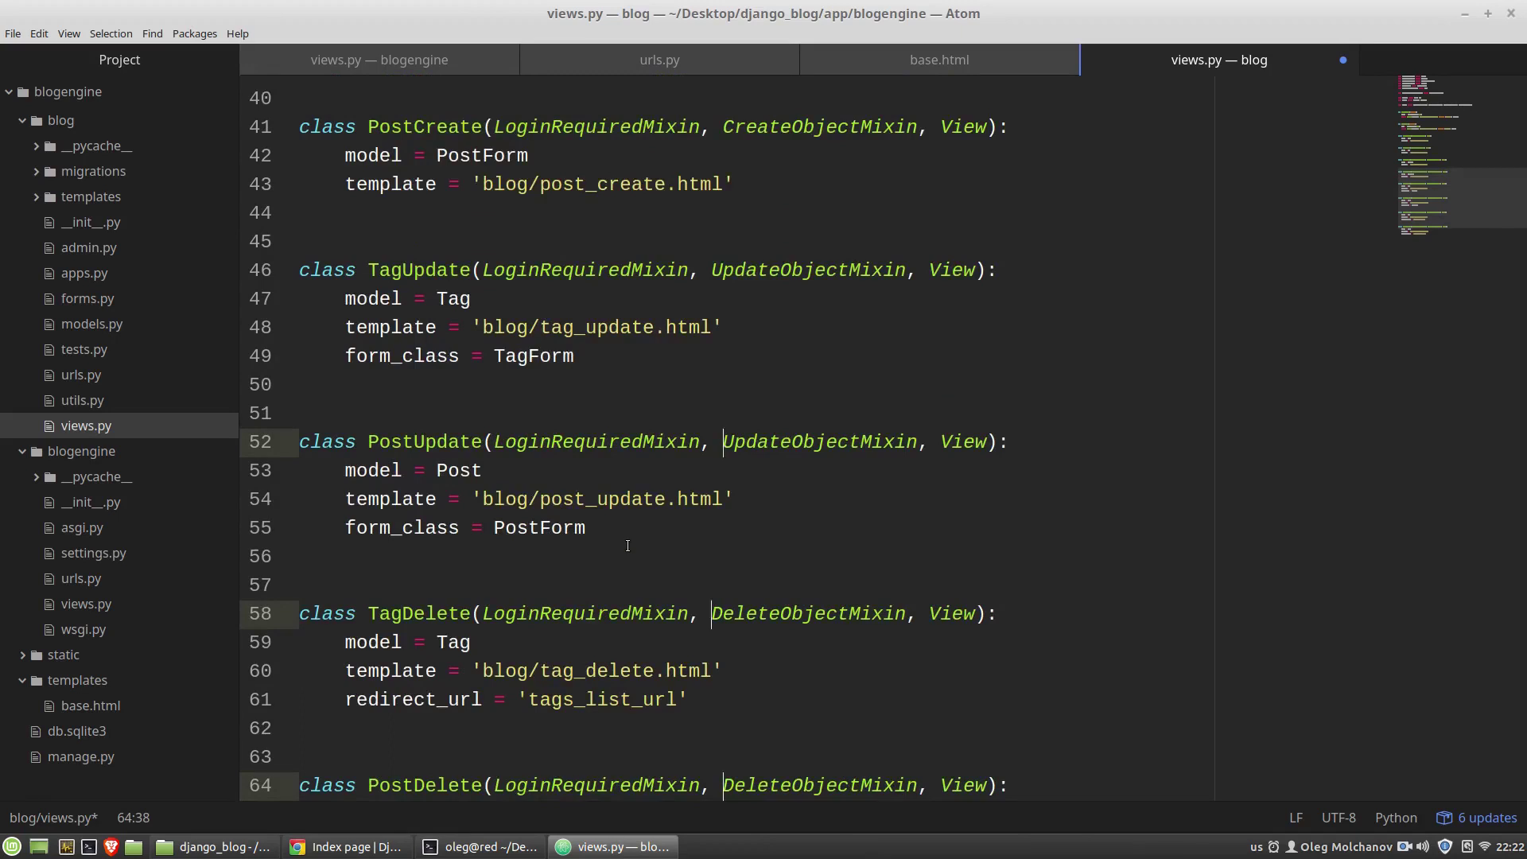
scroll(628, 545, "up", 4)
scroll(628, 545, "up", 1)
scroll(628, 546, "up", 1)
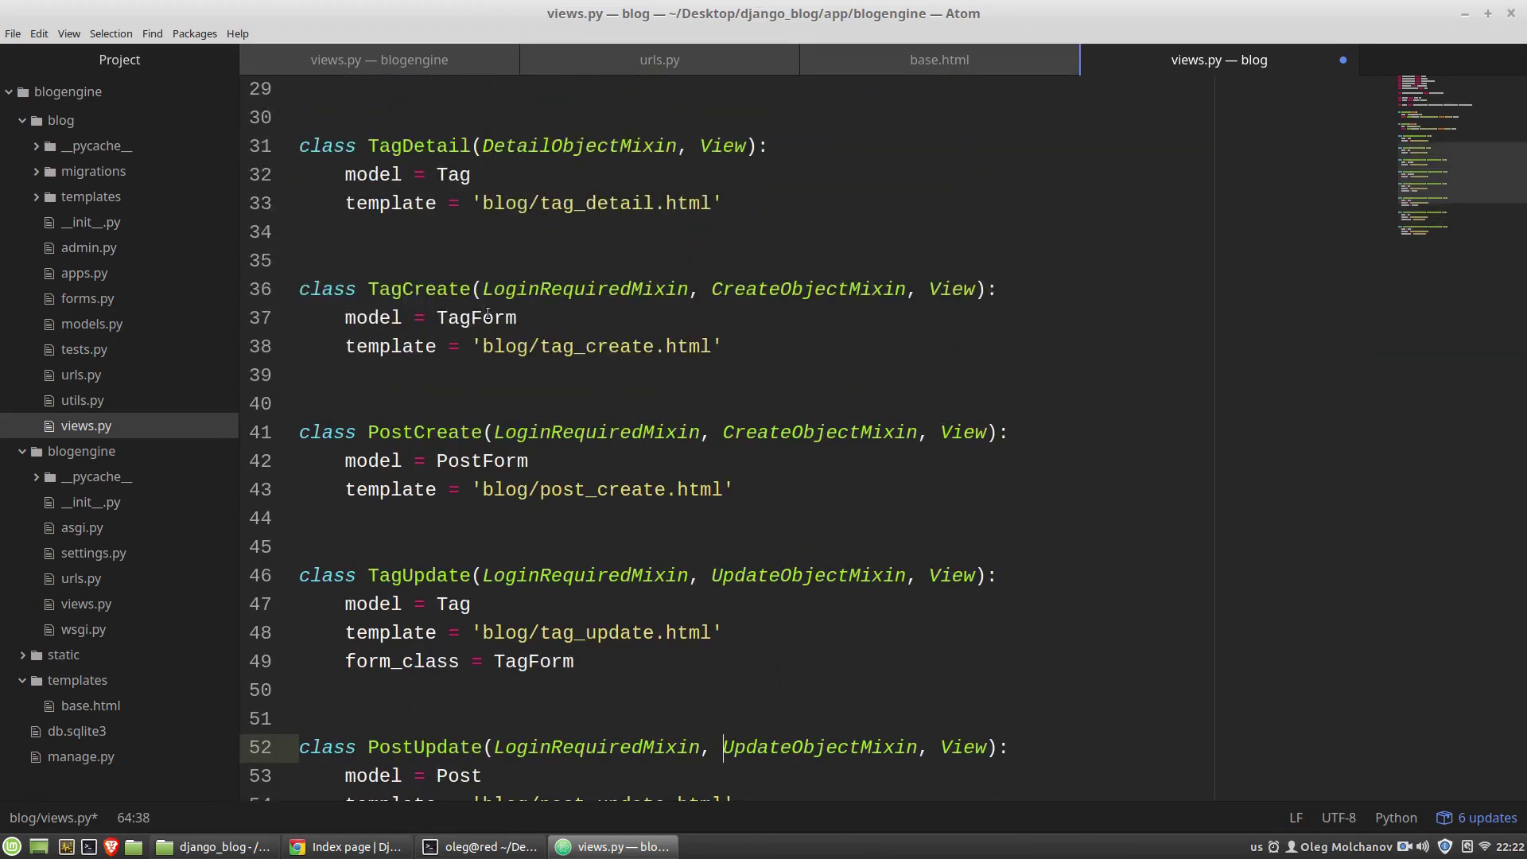
- Add raise_exception = True to TagCreate, then paste it into PostCreate and TagUpdate
left_click(710, 348)
key("Return")
type("raise_exception = True")
left_click_drag(345, 375, 662, 366)
key("ctrl+c")
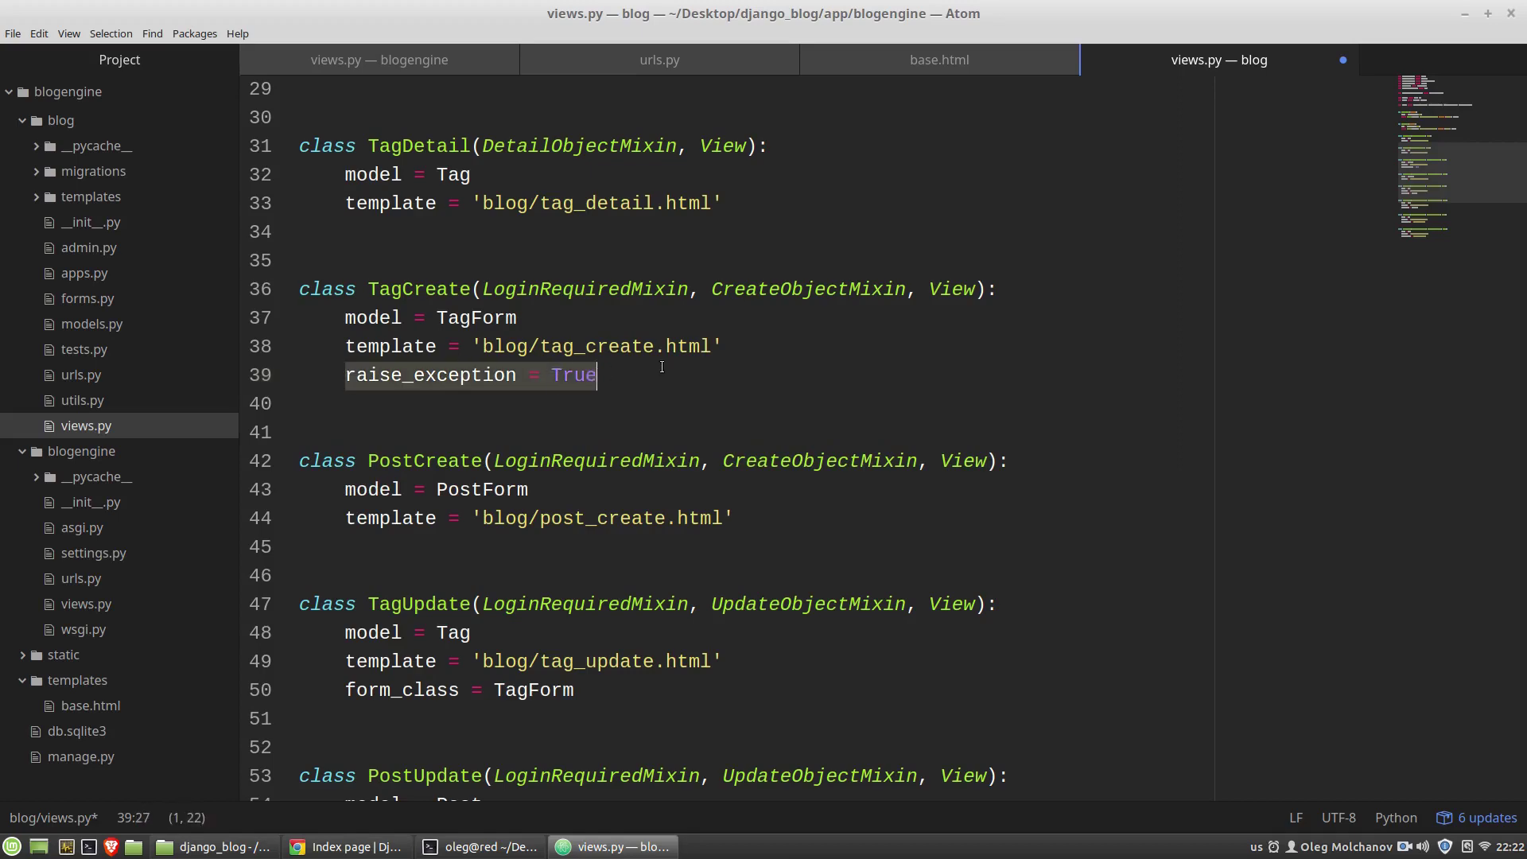
left_click(780, 506)
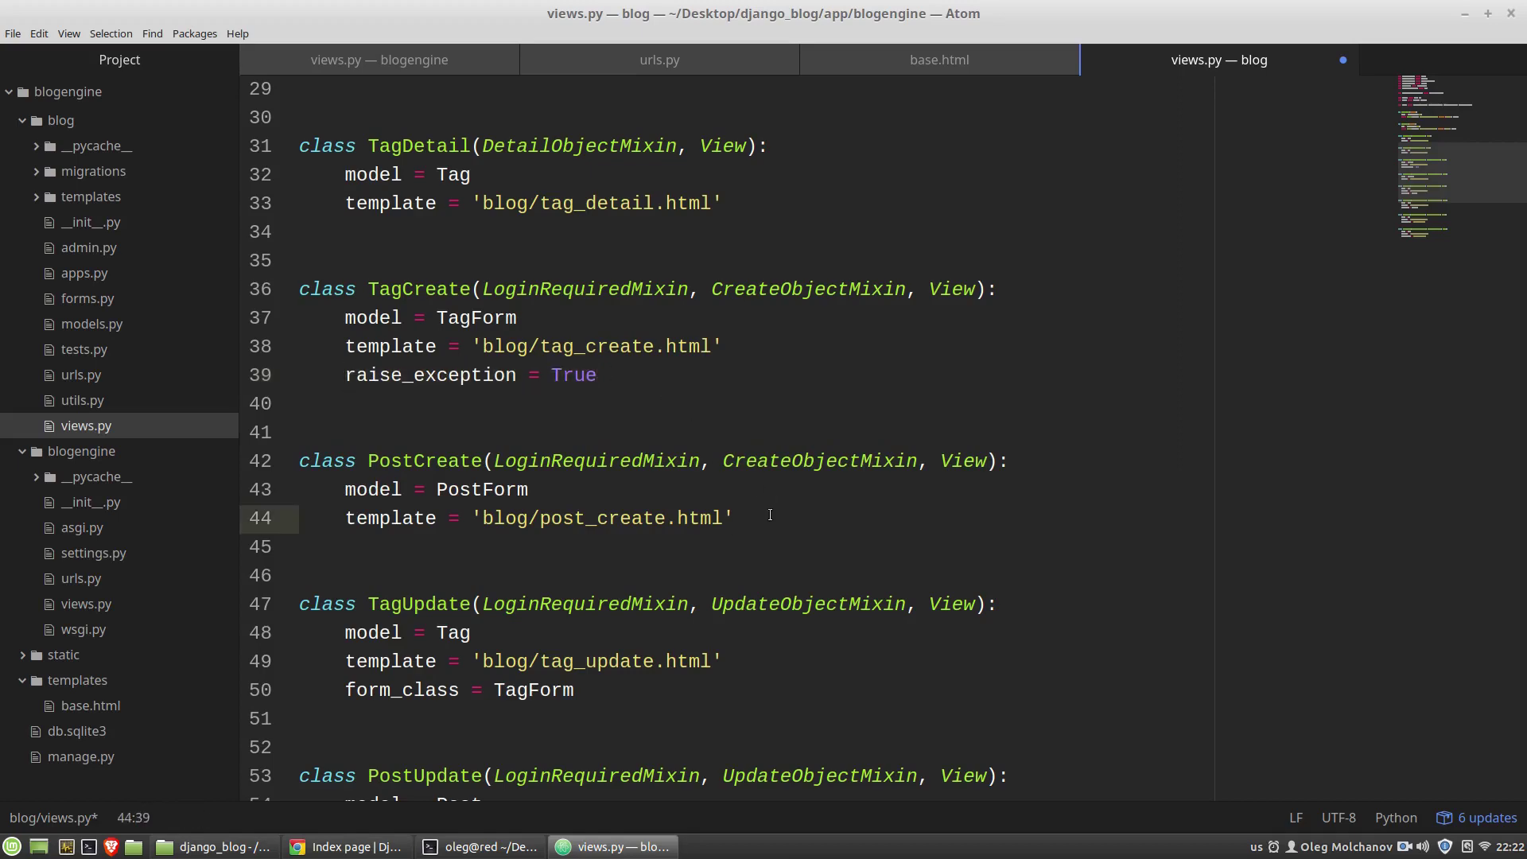
key("Return")
key("ctrl+v")
scroll(713, 497, "down", 3)
left_click(688, 460)
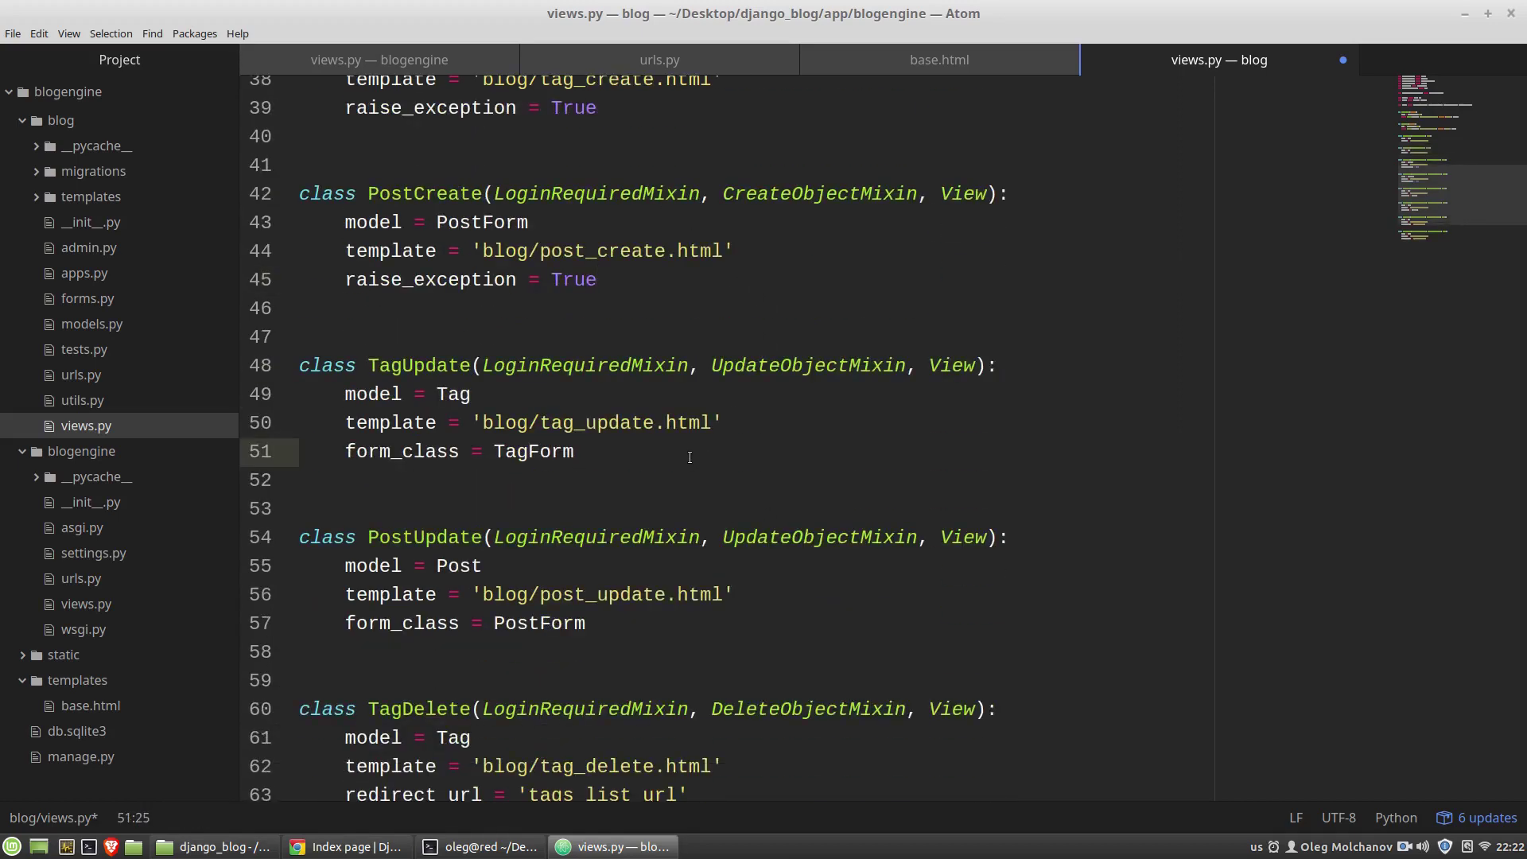
key("Return")
key("ctrl+v")
scroll(619, 485, "down", 2)
- Paste raise_exception = True into PostUpdate, TagDelete and PostDelete, and save views.py
left_click(618, 537)
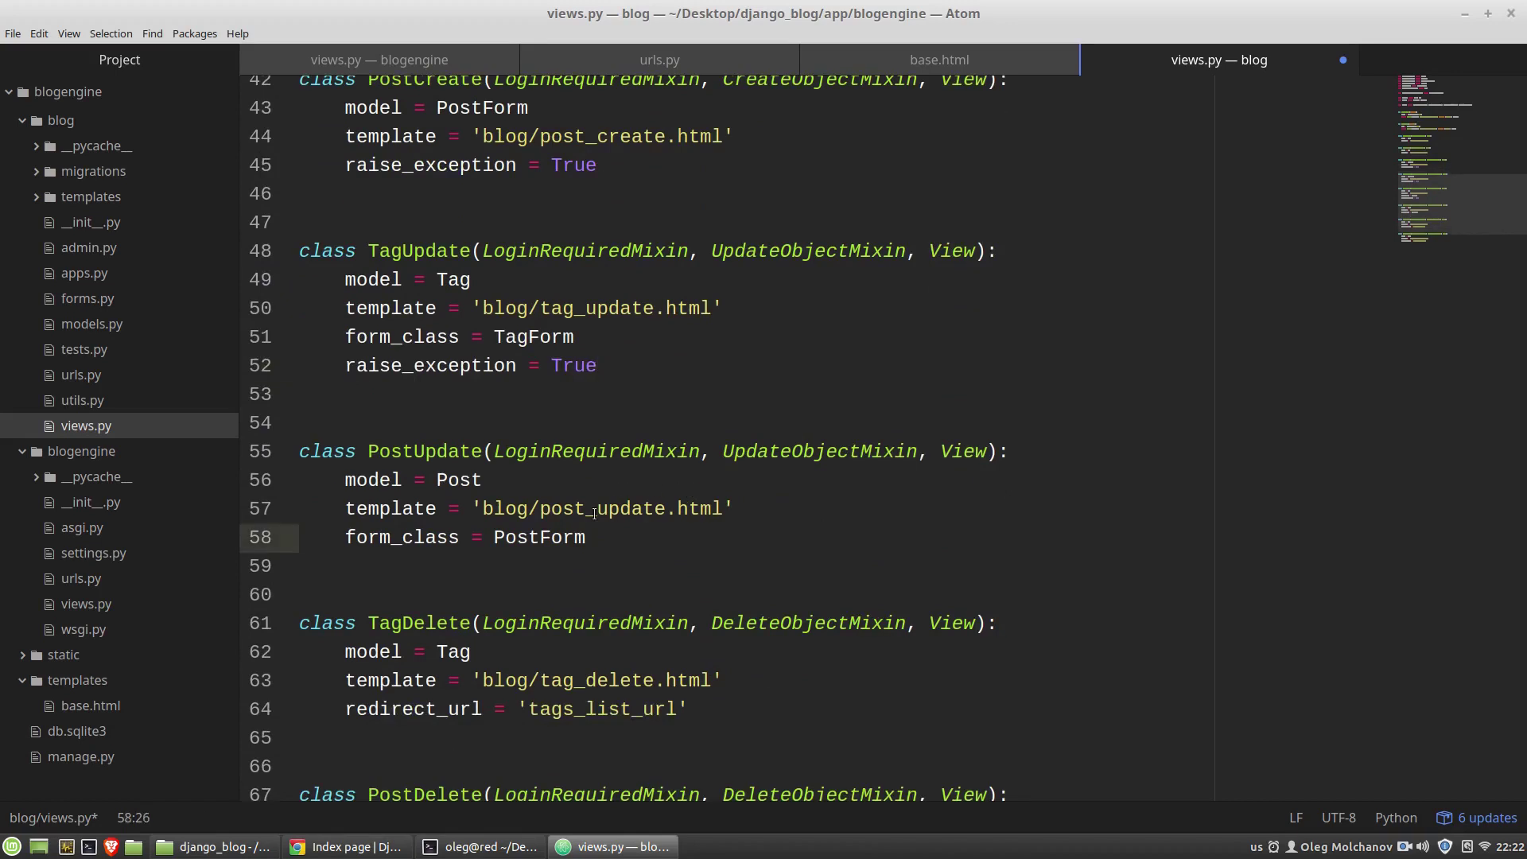
key("Return")
key("ctrl+v")
scroll(633, 525, "down", 3)
left_click(692, 585)
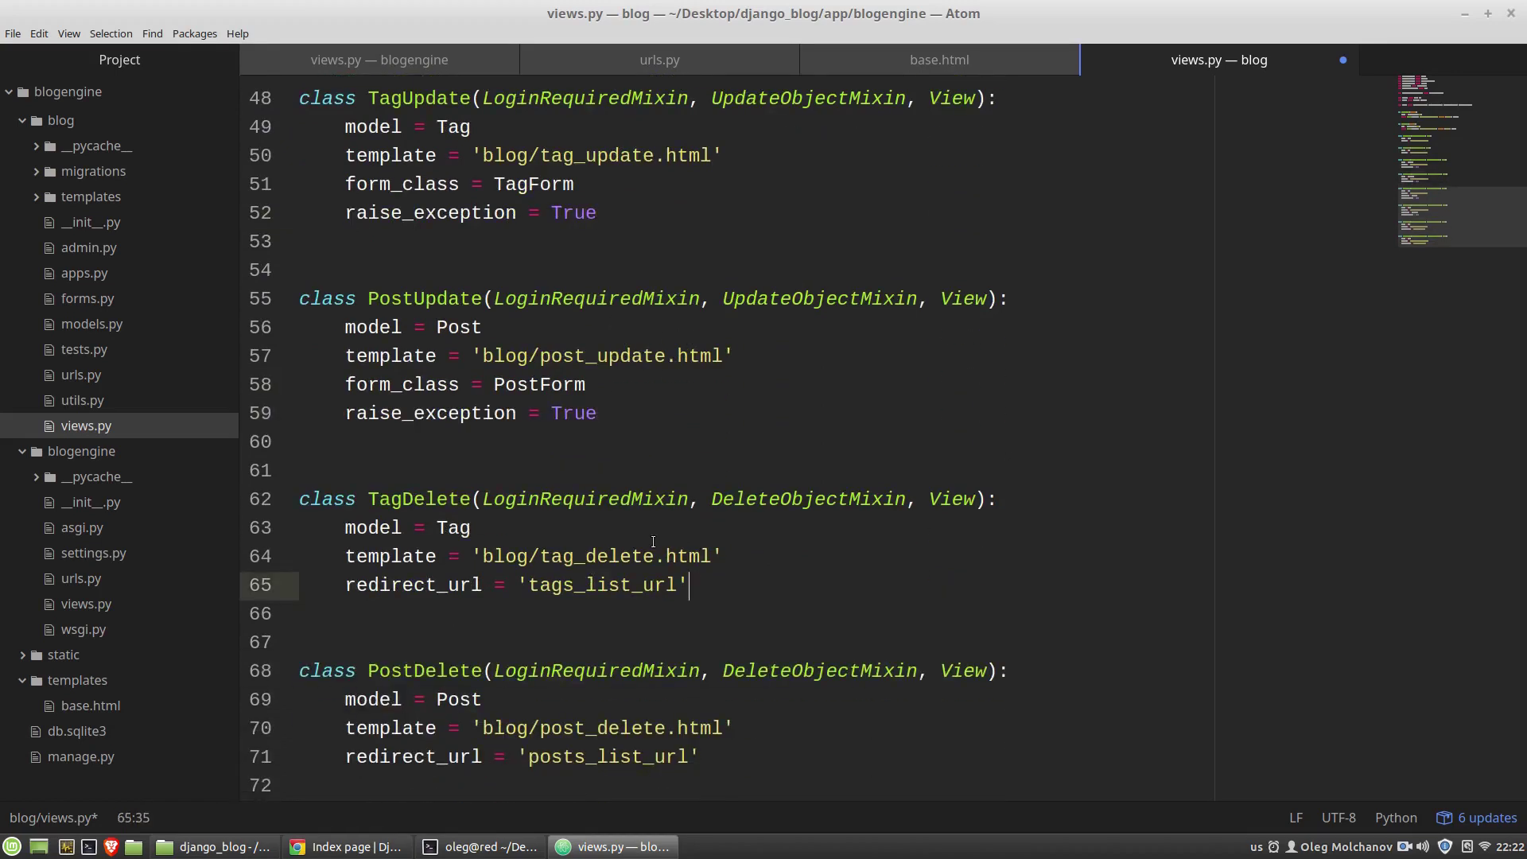
key("Return")
key("ctrl+v")
scroll(752, 464, "down", 3)
scroll(752, 464, "down", 1)
left_click(746, 552)
key("Return")
key("ctrl+v")
key("ctrl+s")
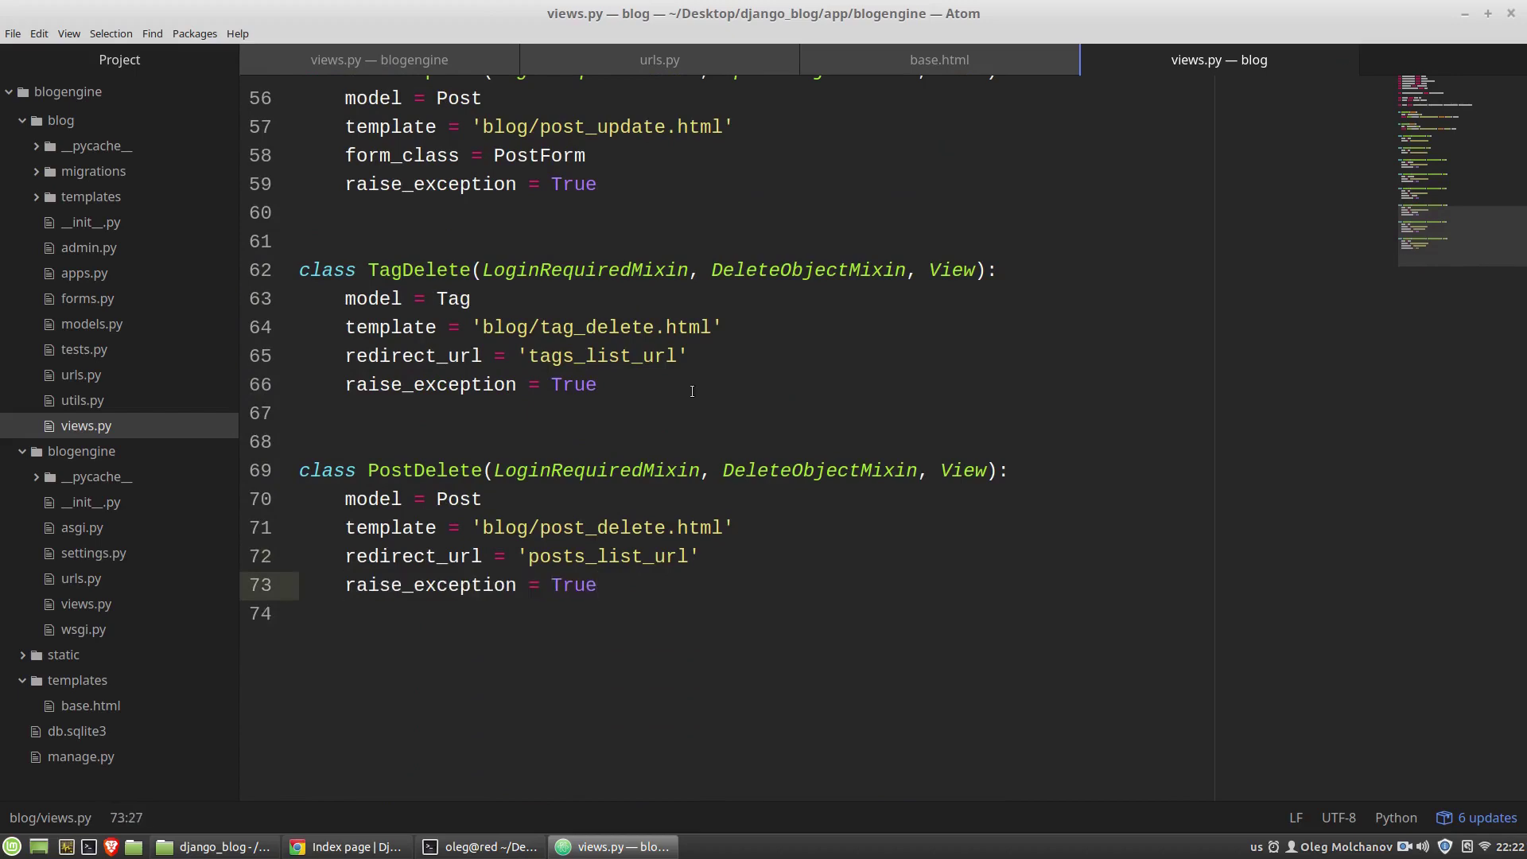
key("alt+Tab")
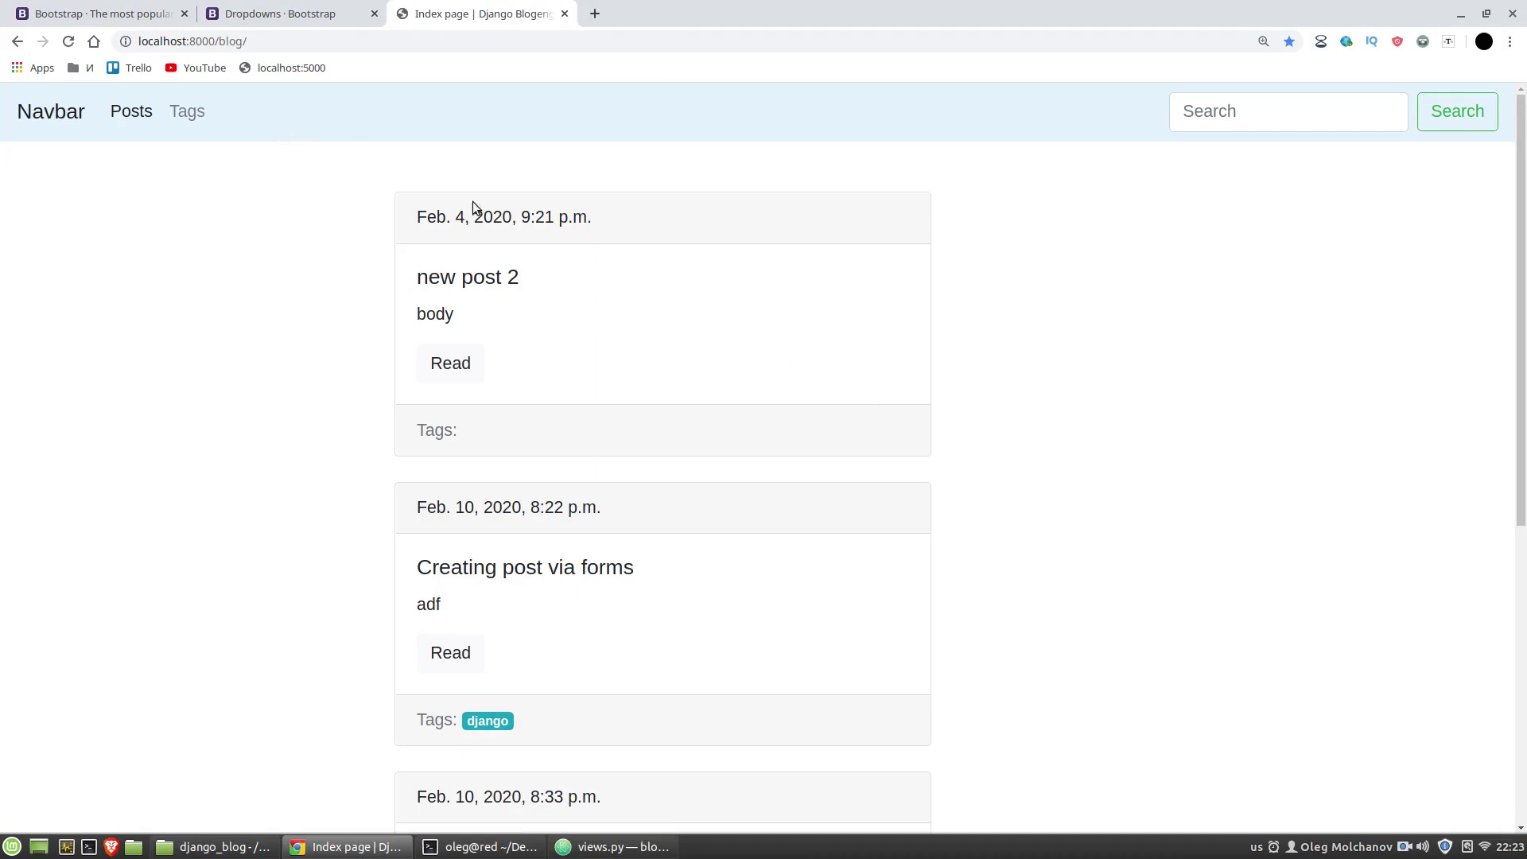
- While logged out, load new post 2's '/update' URL and see 403 Forbidden
left_click(452, 363)
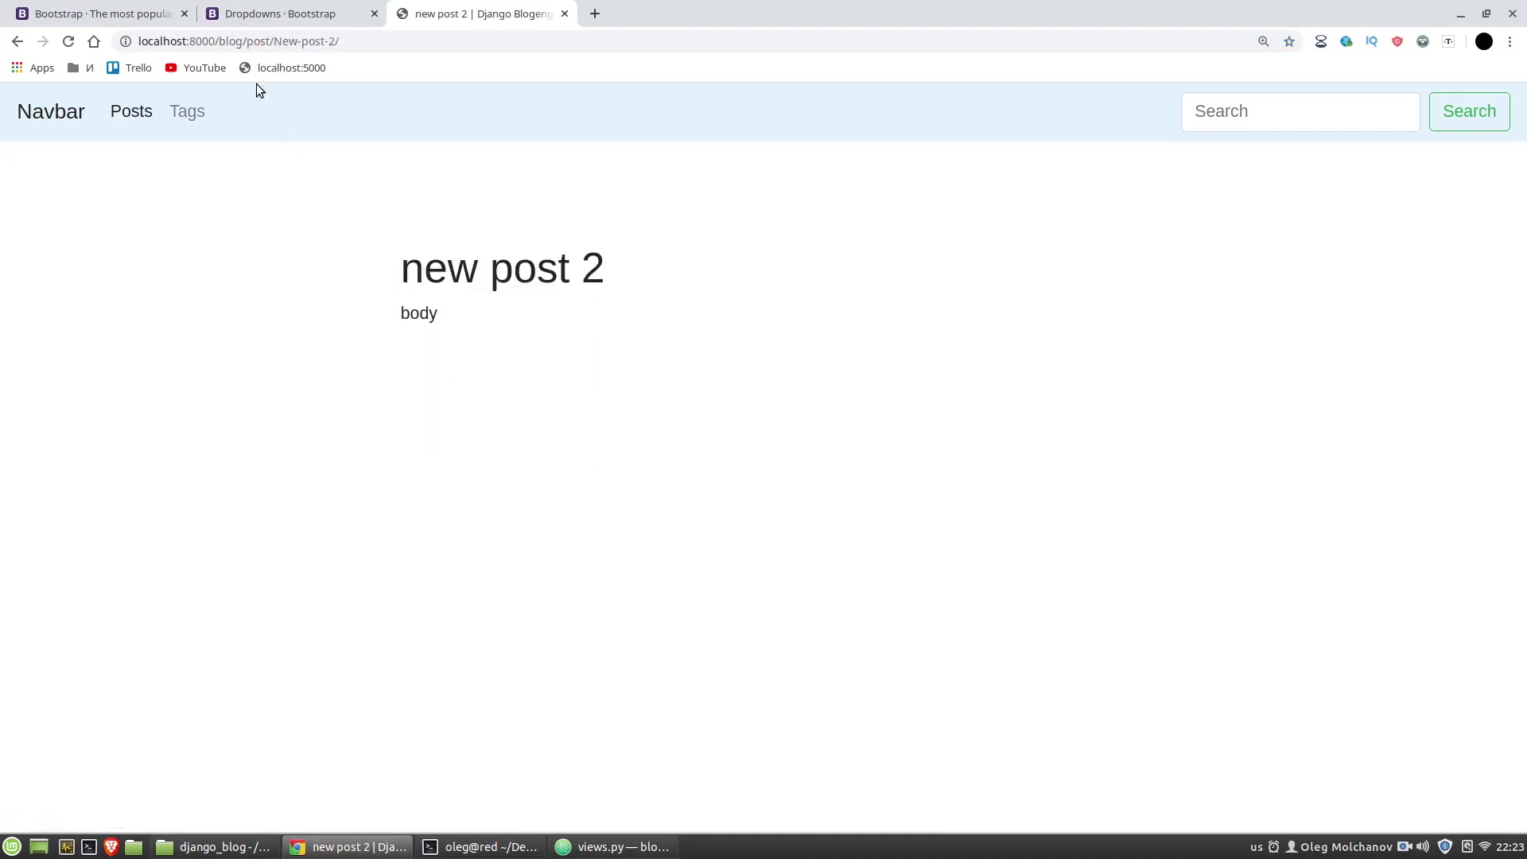
left_click(364, 45)
left_click(485, 47)
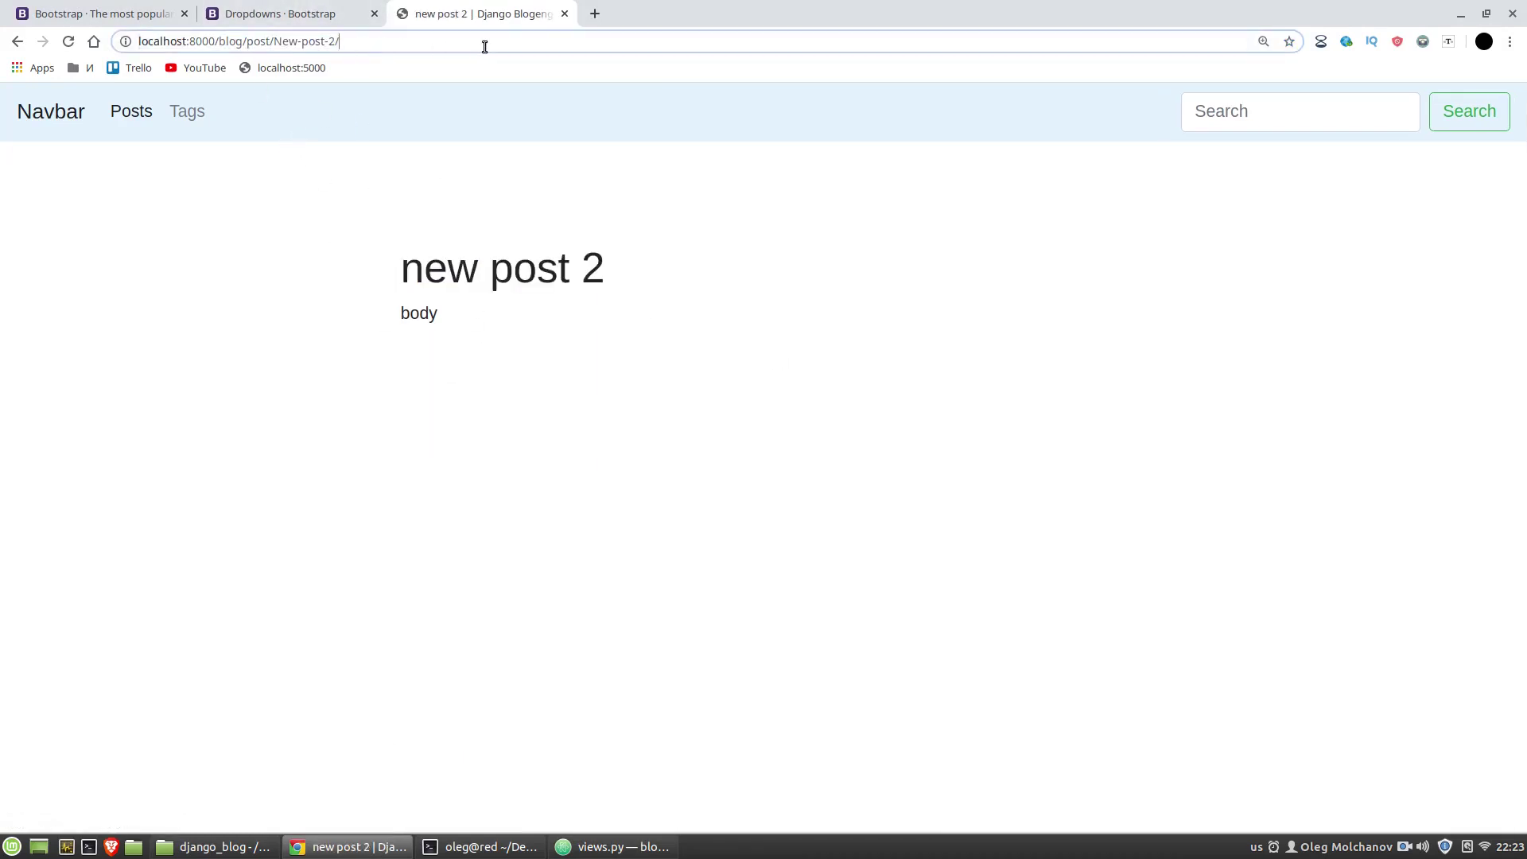
type("up")
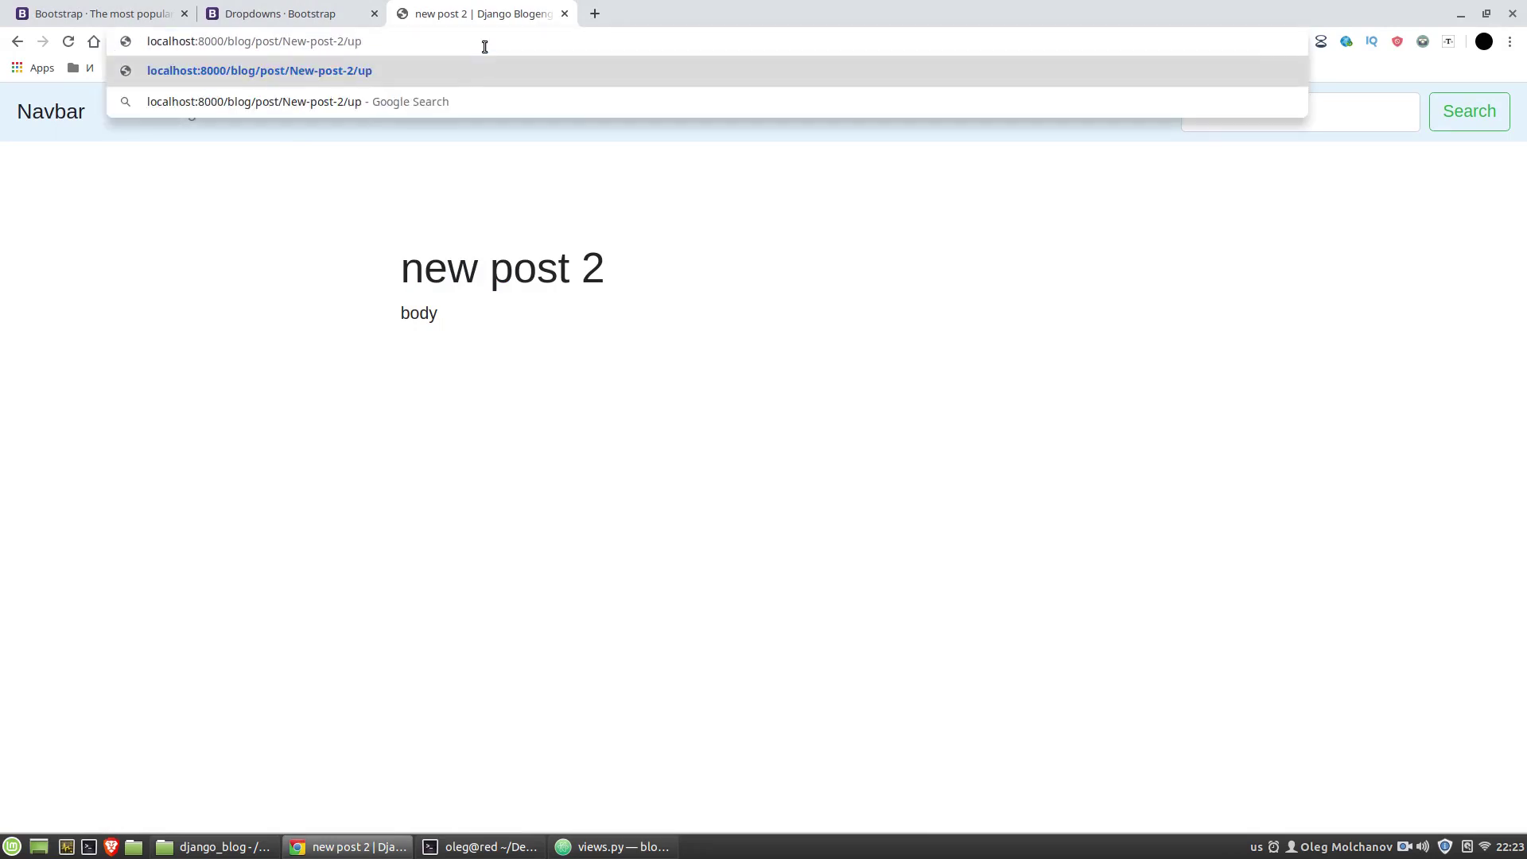
type("date")
key("Return")
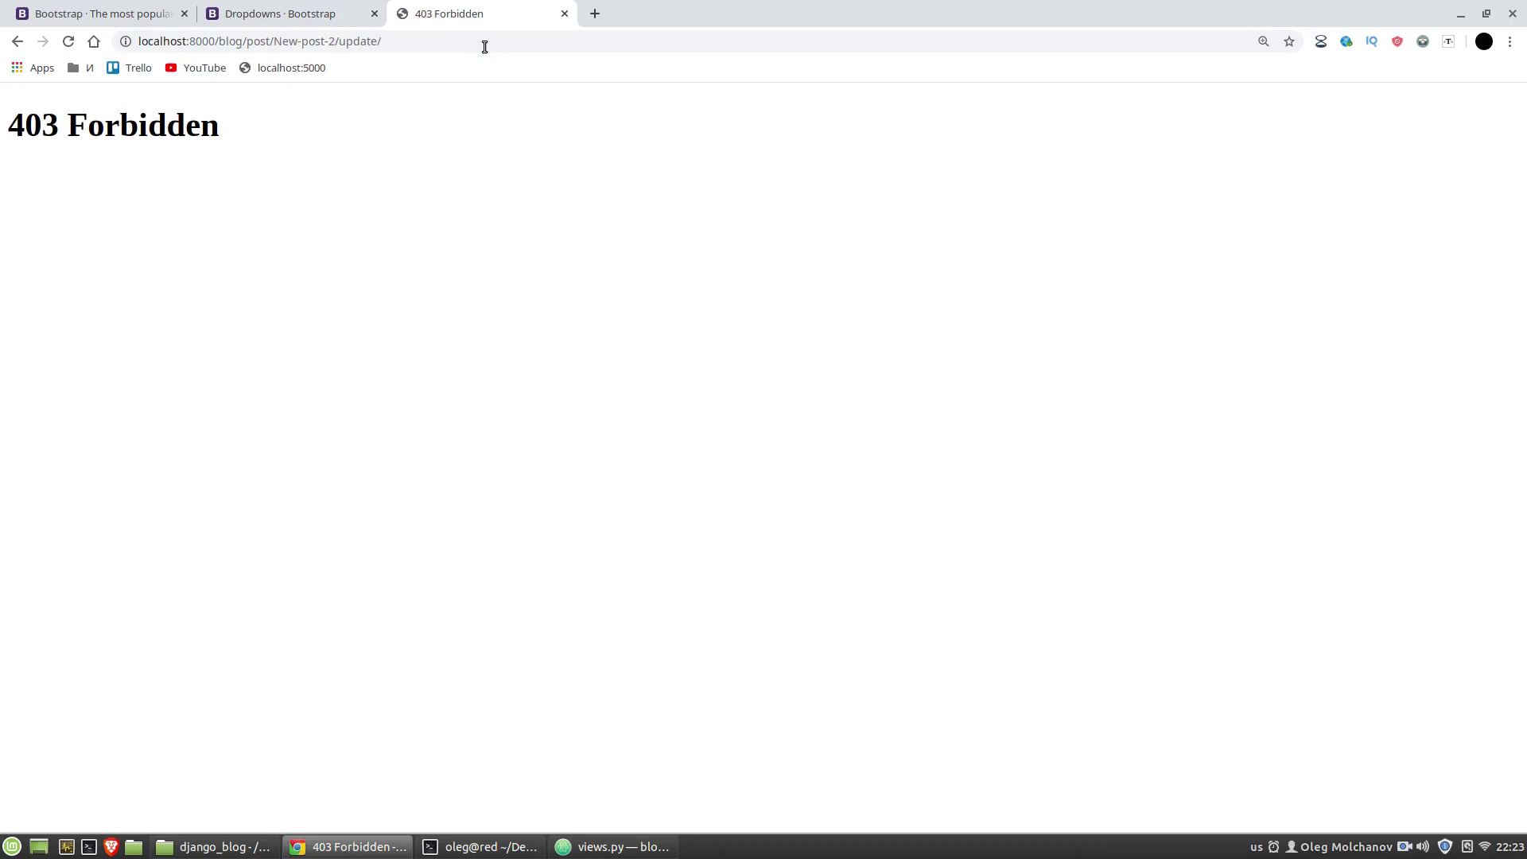
- Go to localhost:8000/admin and log into the Django admin
left_click(221, 44)
left_click_drag(220, 44, 536, 44)
type("alhost:8000/a")
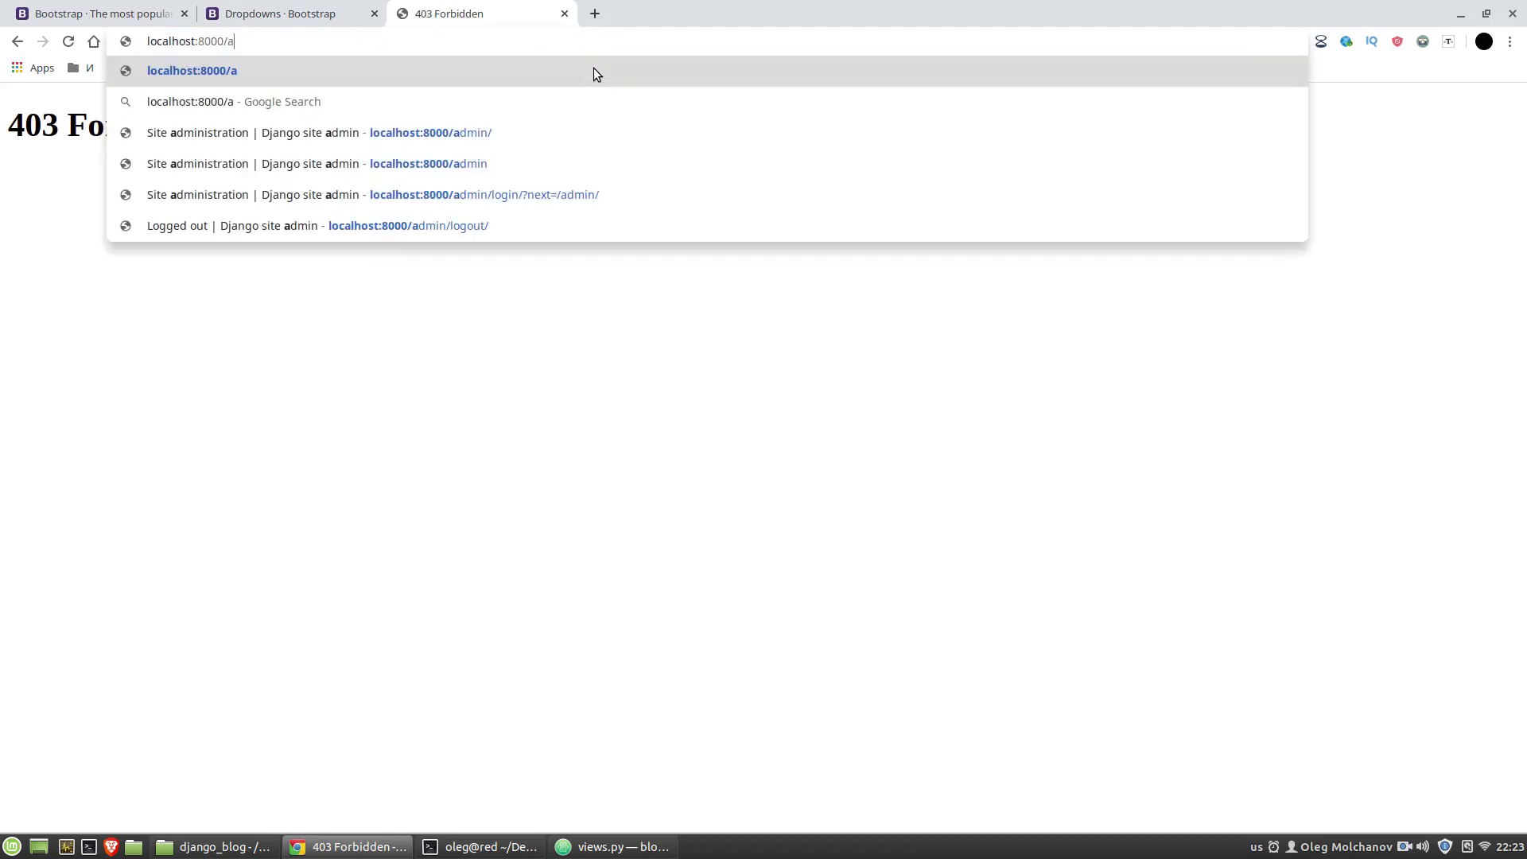
type("dmin")
key("Return")
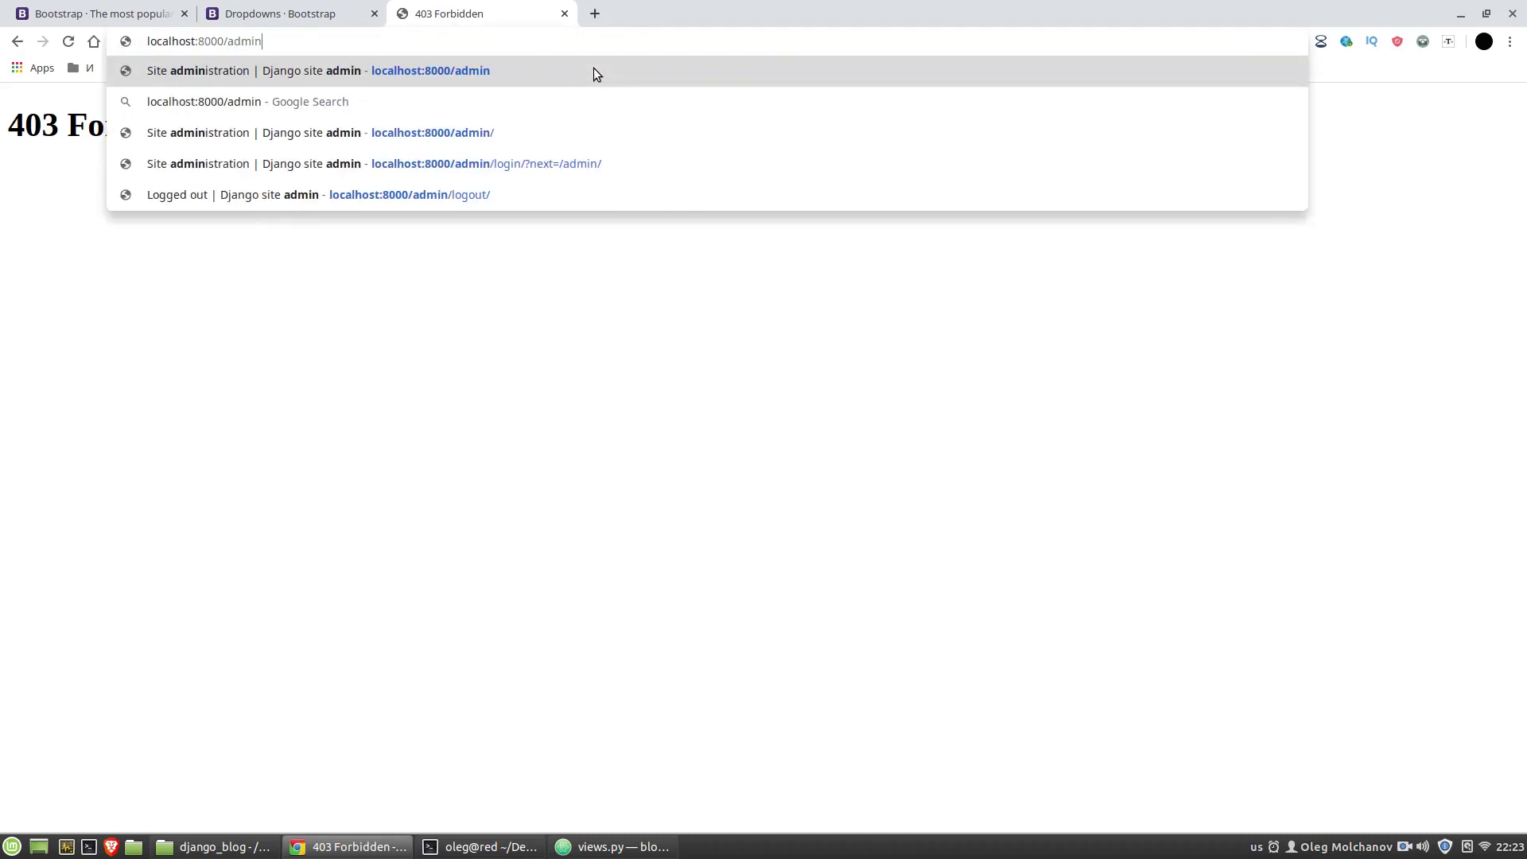
left_click(763, 432)
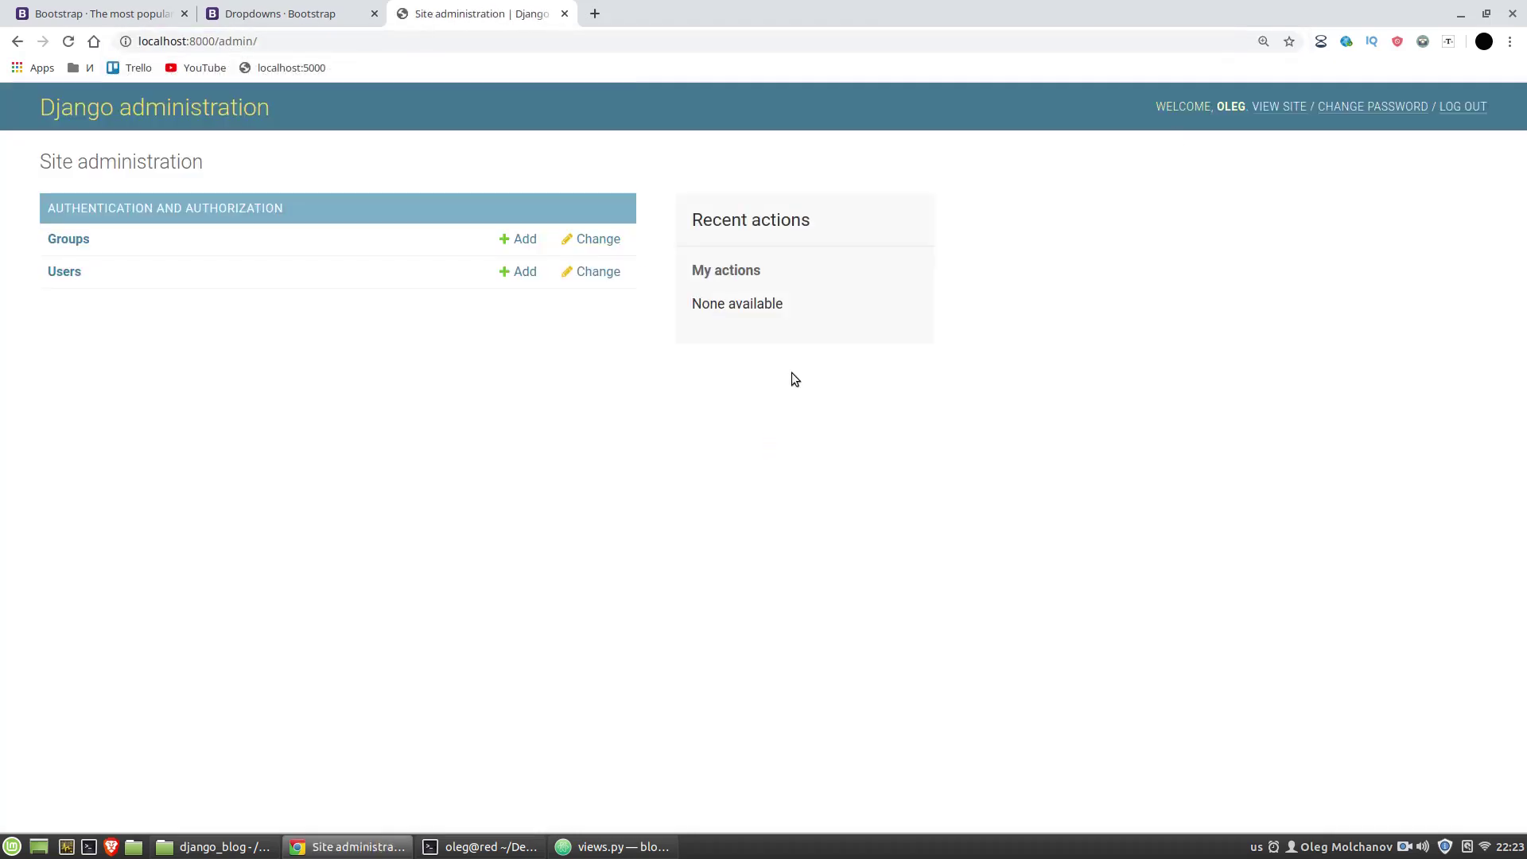
- Return to the blog and load new post 2's '/update' page, now showing the edit form
left_click(1274, 107)
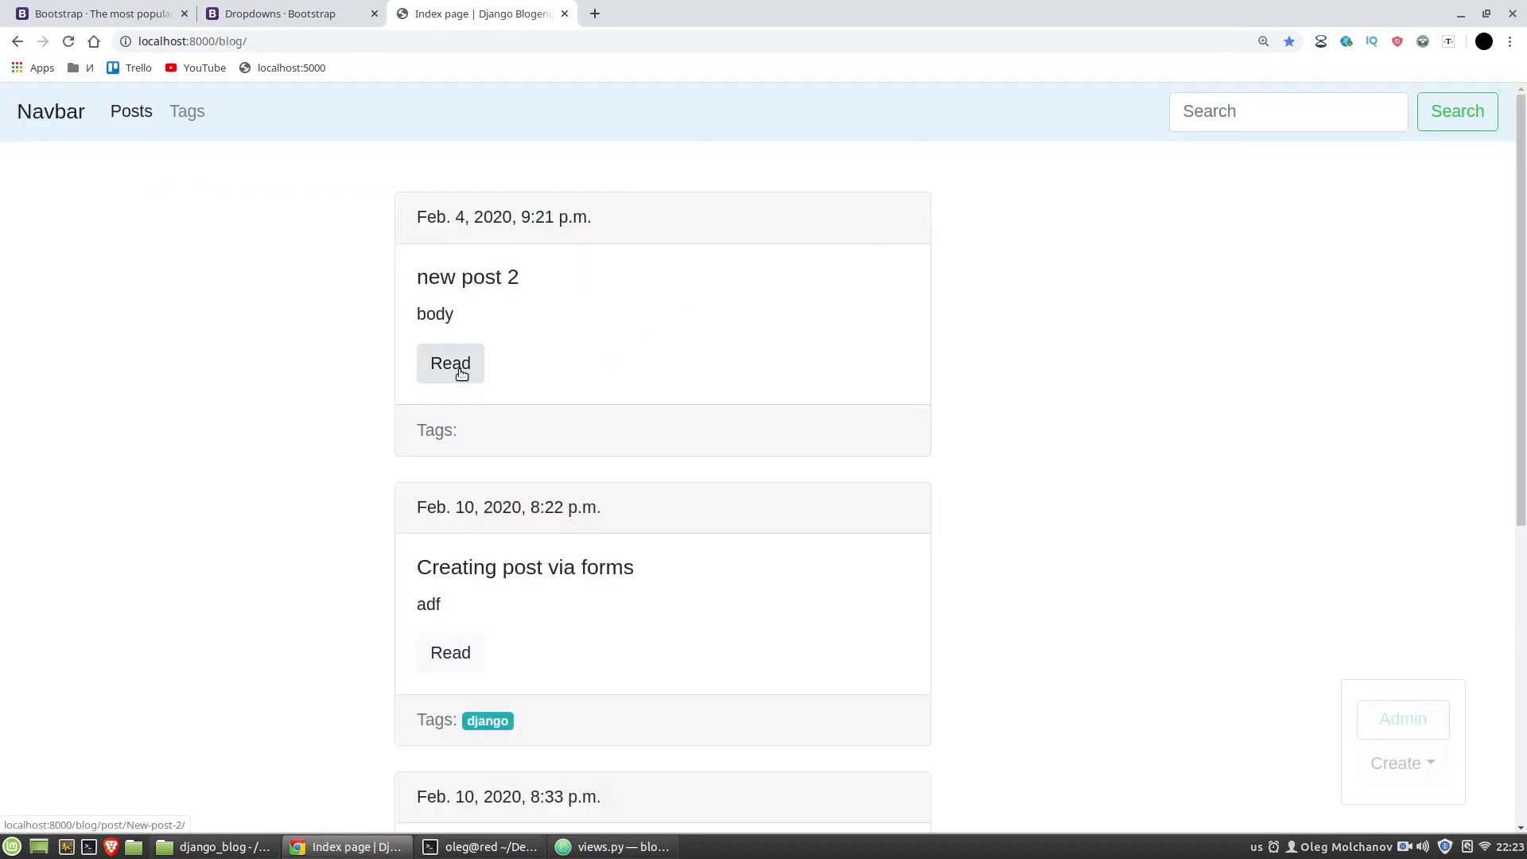
left_click(460, 365)
left_click(365, 42)
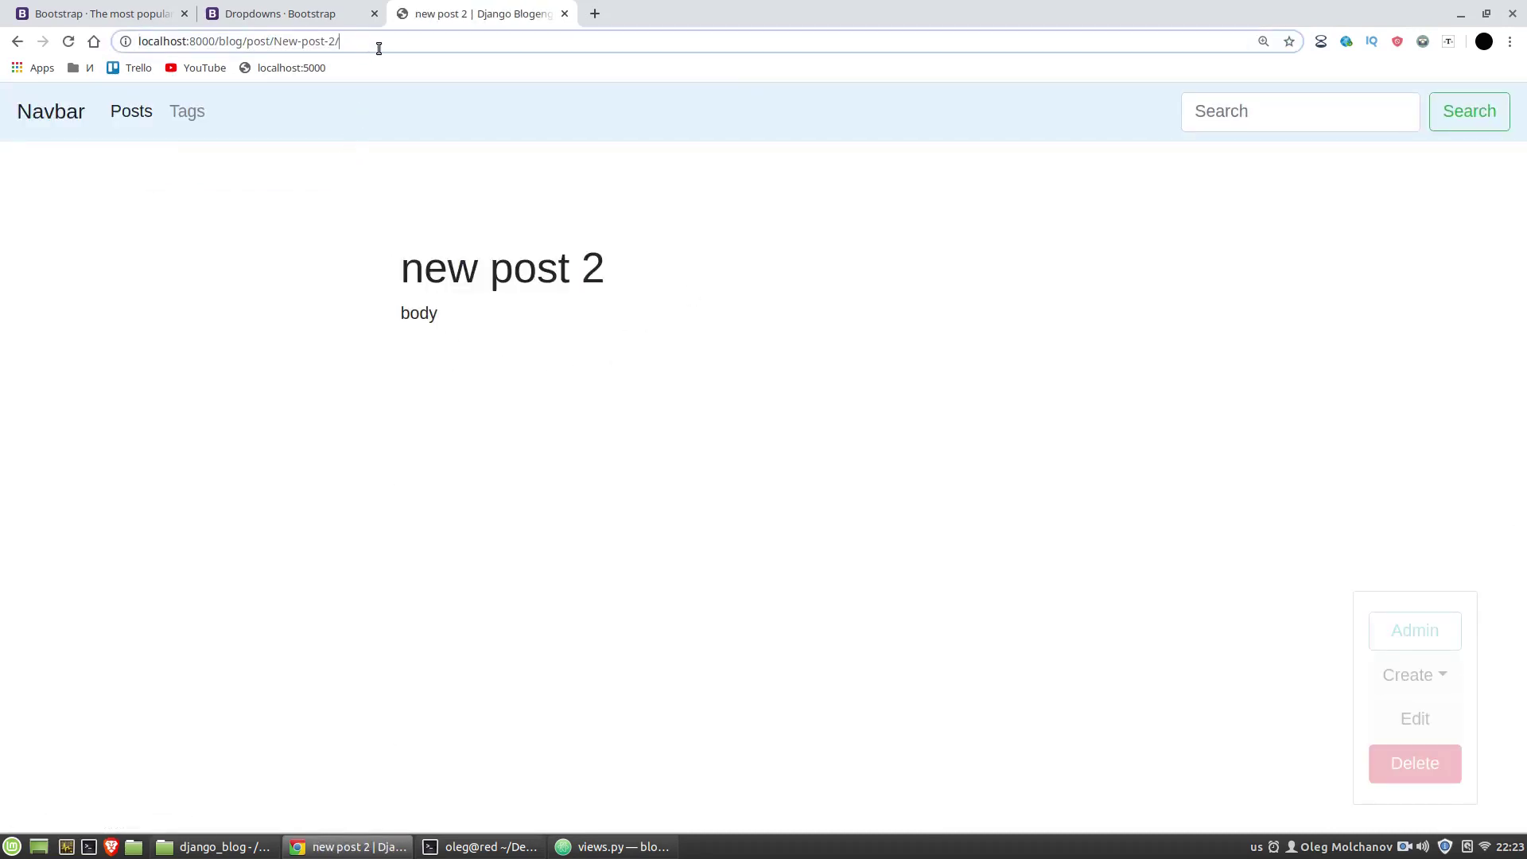
type("update")
key("Return")
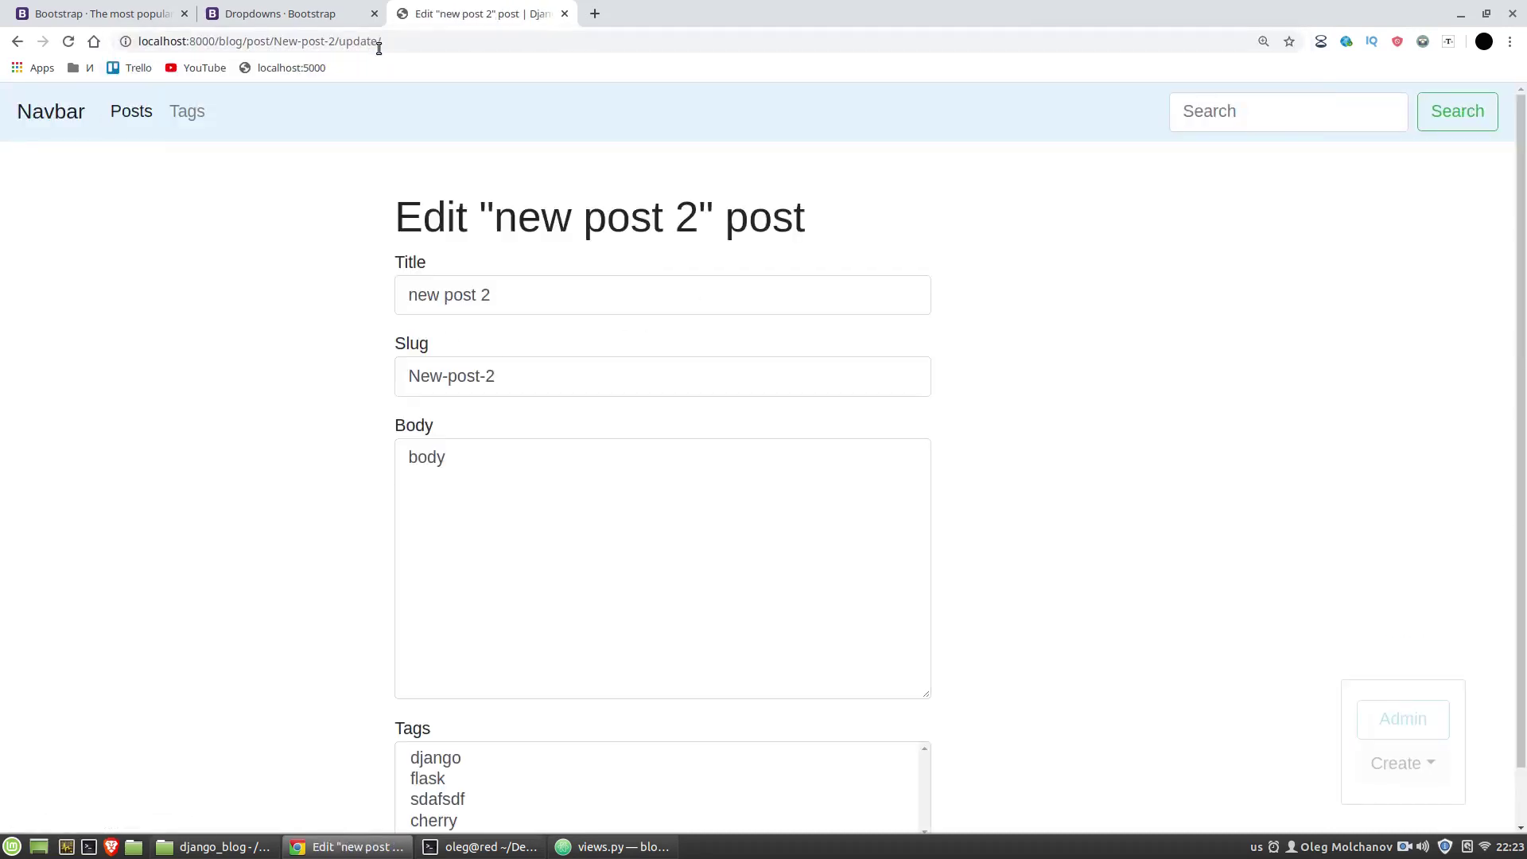